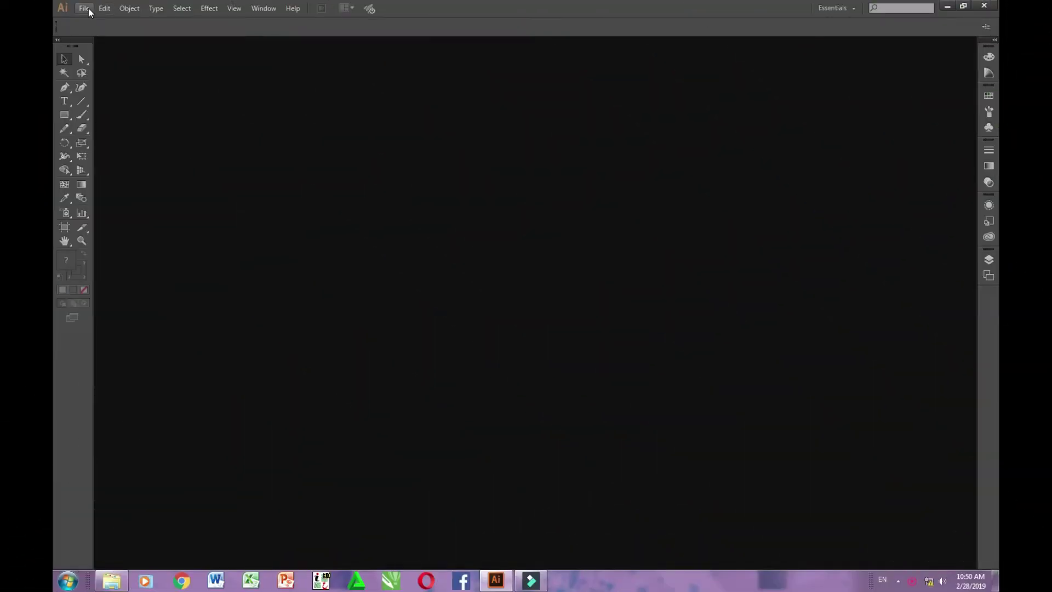
Create a new Untitled-1 document at 1280 × 720 px from the File menu
left_click(84, 8)
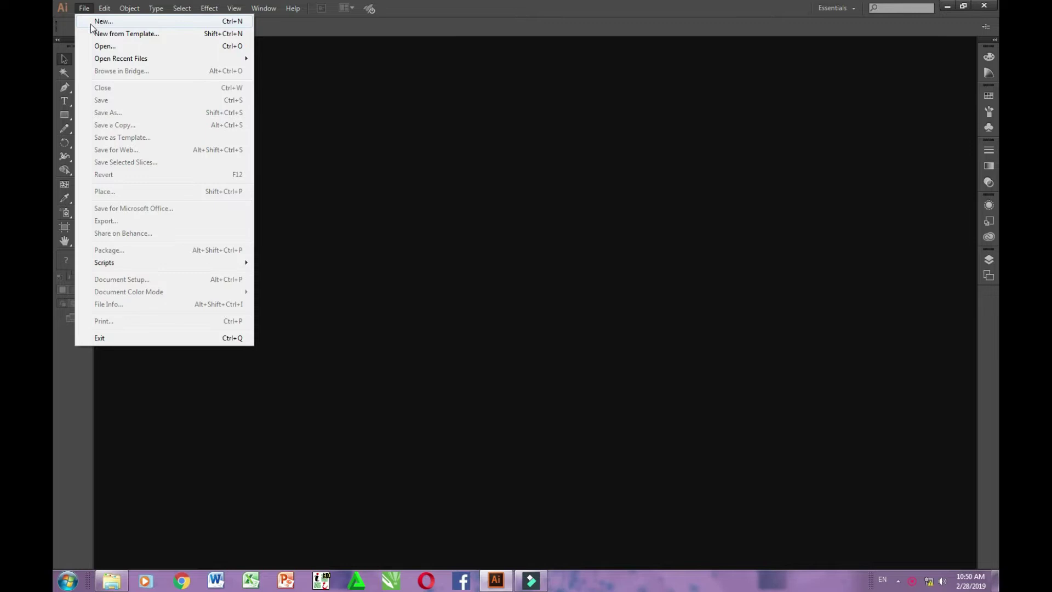
left_click(646, 259)
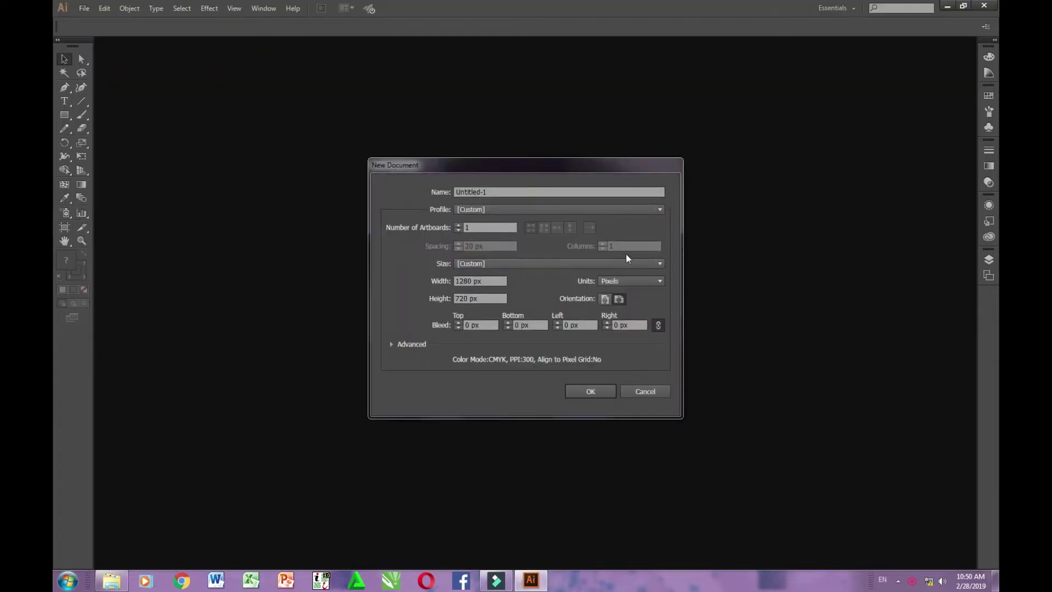
left_click(590, 392)
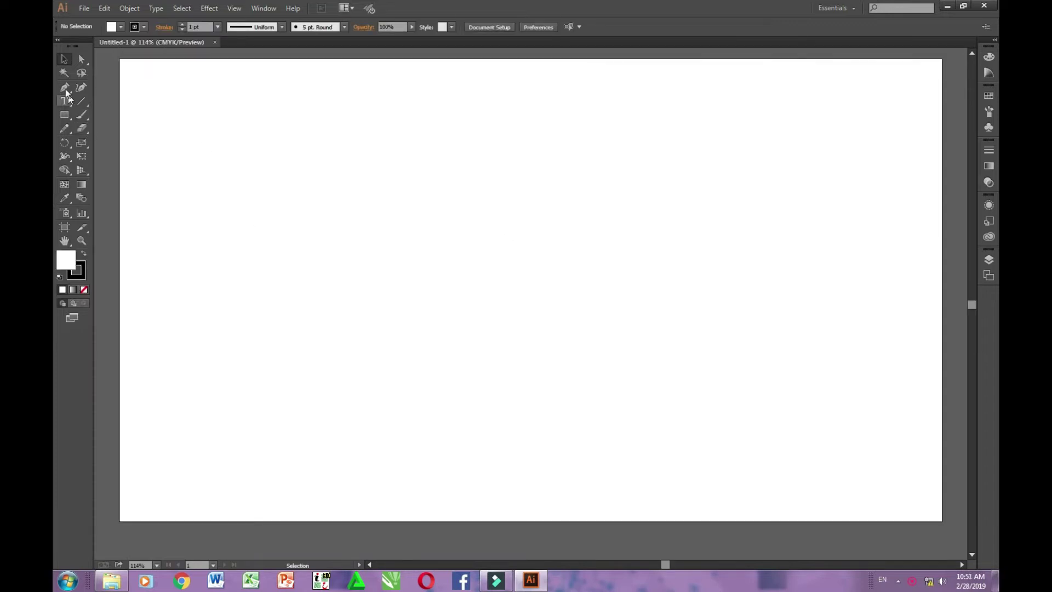
Draw a circle about 508 px wide with the Ellipse tool and move it toward the artboard centre
left_click_drag(66, 113, 100, 141)
left_click_drag(433, 116, 706, 441)
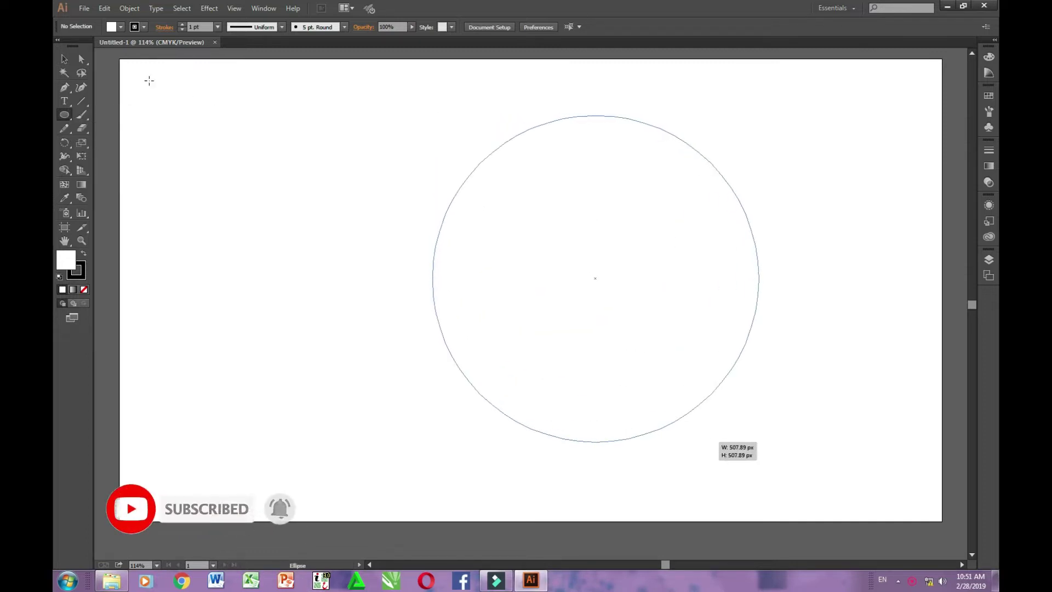
left_click(64, 58)
mouse_move(650, 255)
left_mouse_down()
mouse_move(618, 257)
mouse_move(695, 129)
left_mouse_up()
left_click(166, 99)
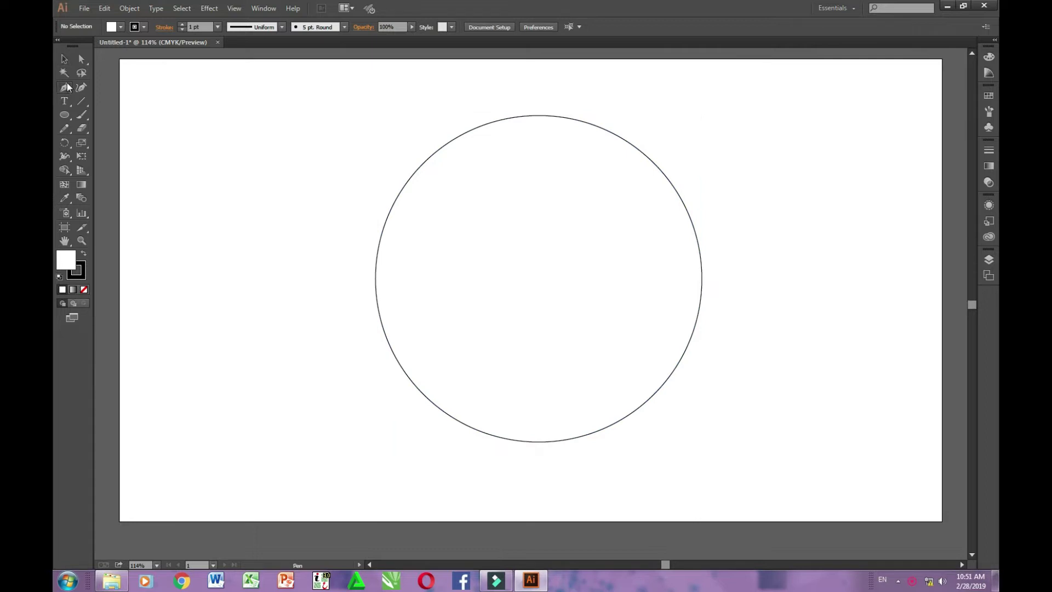
left_click_drag(68, 88, 92, 87)
Start the antler outline on the circle's upper-right edge, curving down its outer side
left_click(609, 132)
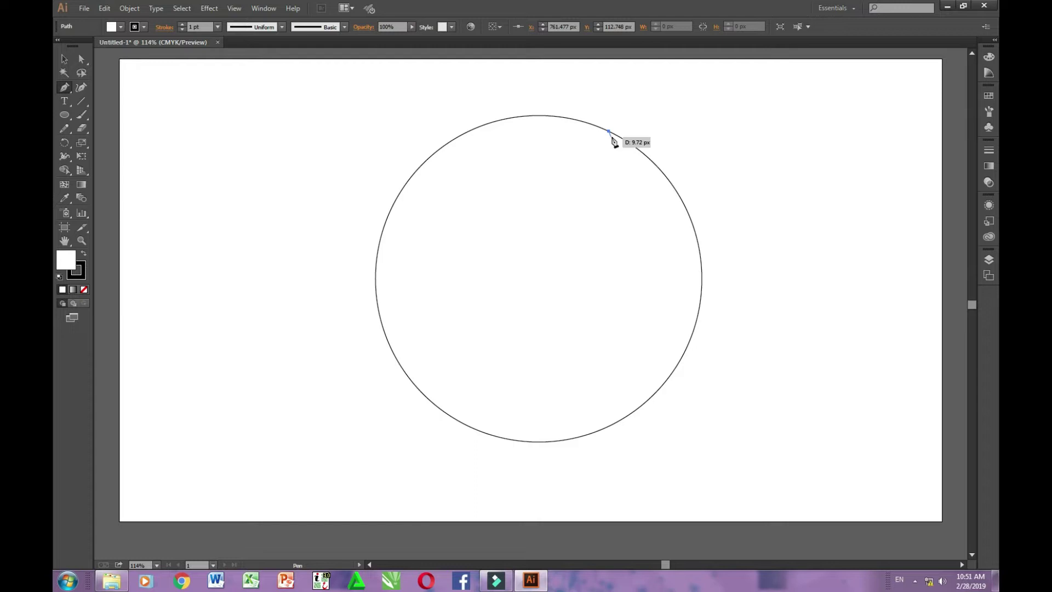
left_click(611, 134)
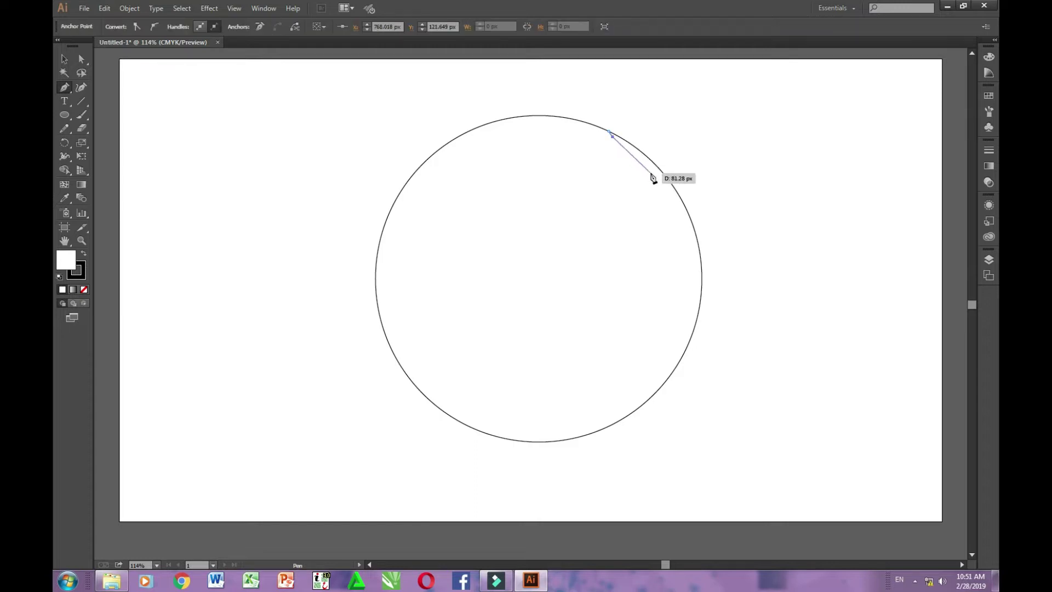
mouse_move(660, 184)
left_mouse_down()
mouse_move(665, 217)
mouse_move(666, 203)
left_mouse_up()
left_click_drag(661, 187, 663, 197)
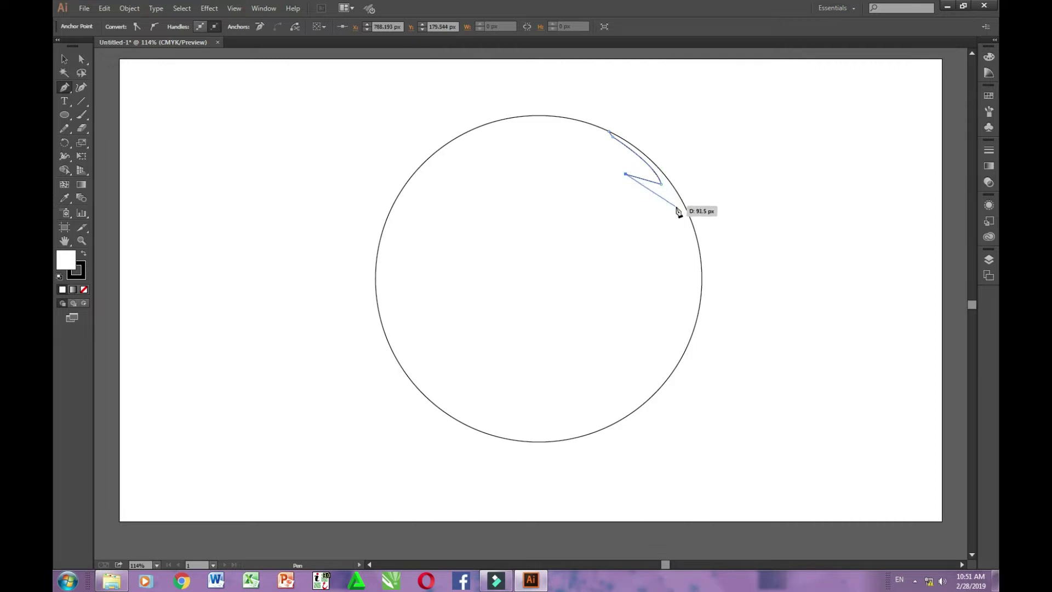
mouse_move(664, 201)
left_mouse_down()
mouse_move(632, 186)
mouse_move(670, 193)
mouse_move(685, 223)
mouse_move(629, 189)
mouse_move(647, 207)
left_mouse_up()
Add two inward antler tines and return the outline to the circle edge
left_click(646, 203)
left_click(610, 169)
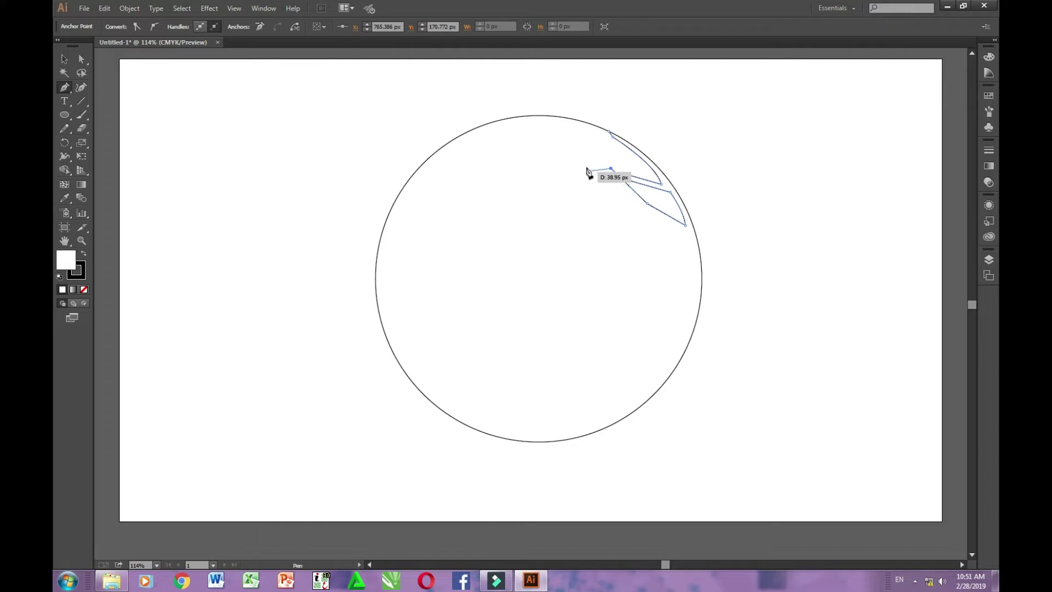
left_click(577, 163)
left_click(611, 173)
left_click(631, 192)
left_click(601, 188)
left_click(614, 195)
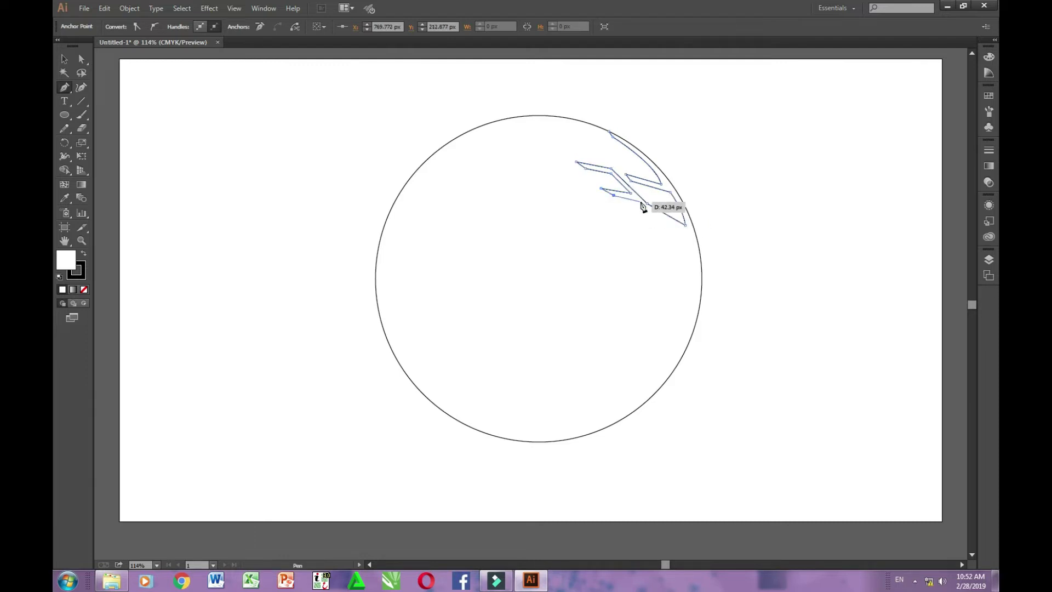
left_click(642, 206)
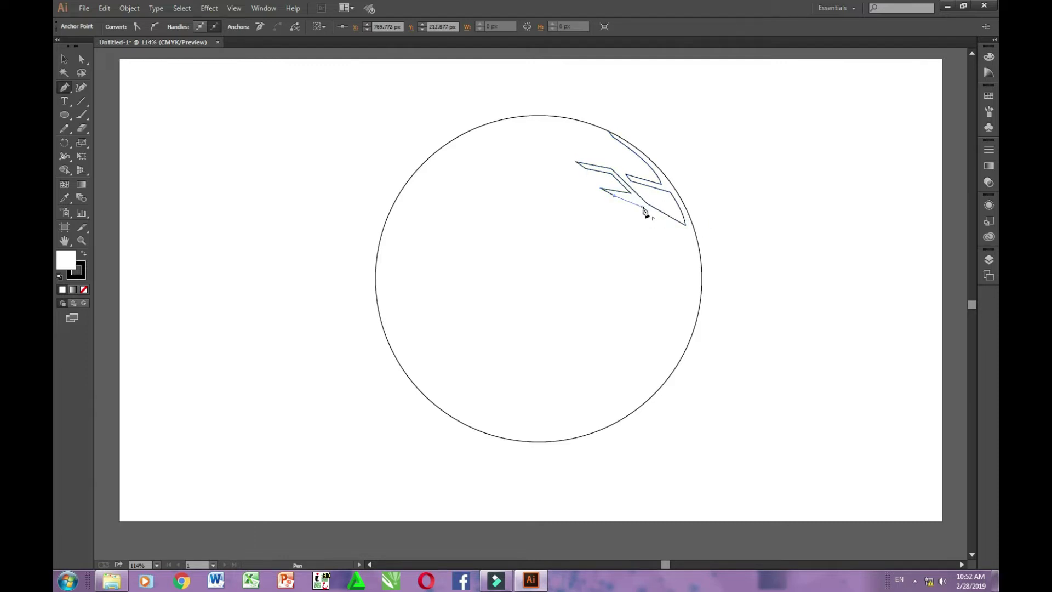
left_click(685, 231)
Curve the outline down into the head, round the snout, and sweep back up
left_click_drag(639, 250, 629, 268)
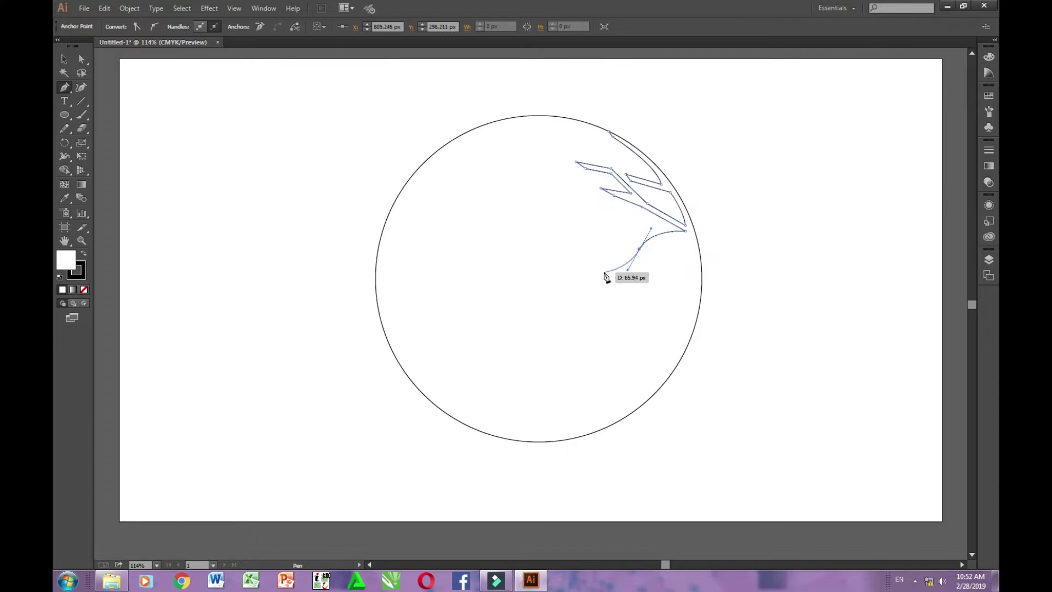
left_click_drag(608, 274, 594, 251)
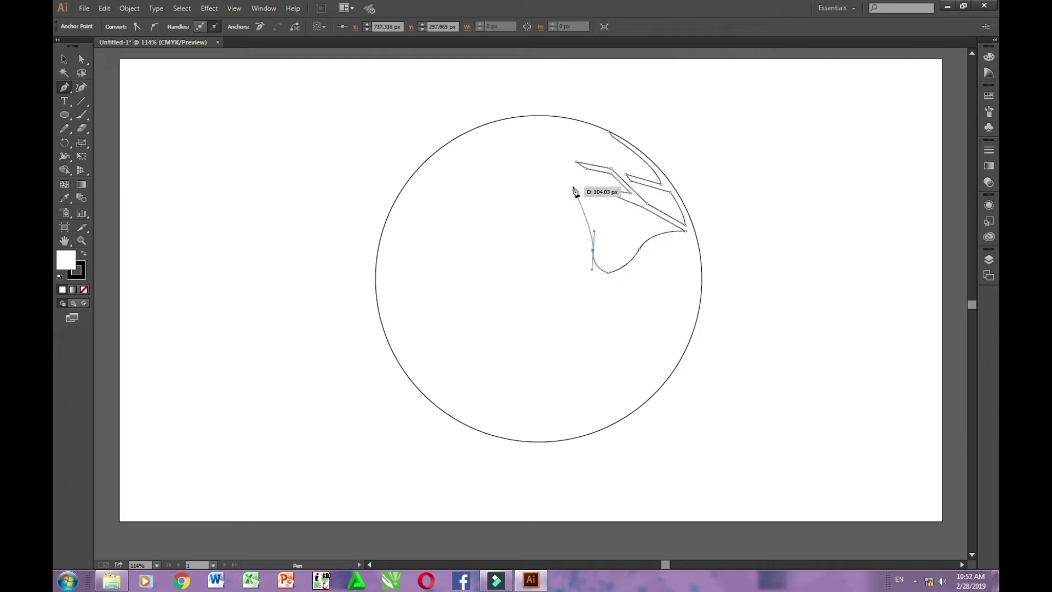
mouse_move(521, 174)
left_mouse_down()
mouse_move(491, 181)
mouse_move(456, 165)
left_mouse_up()
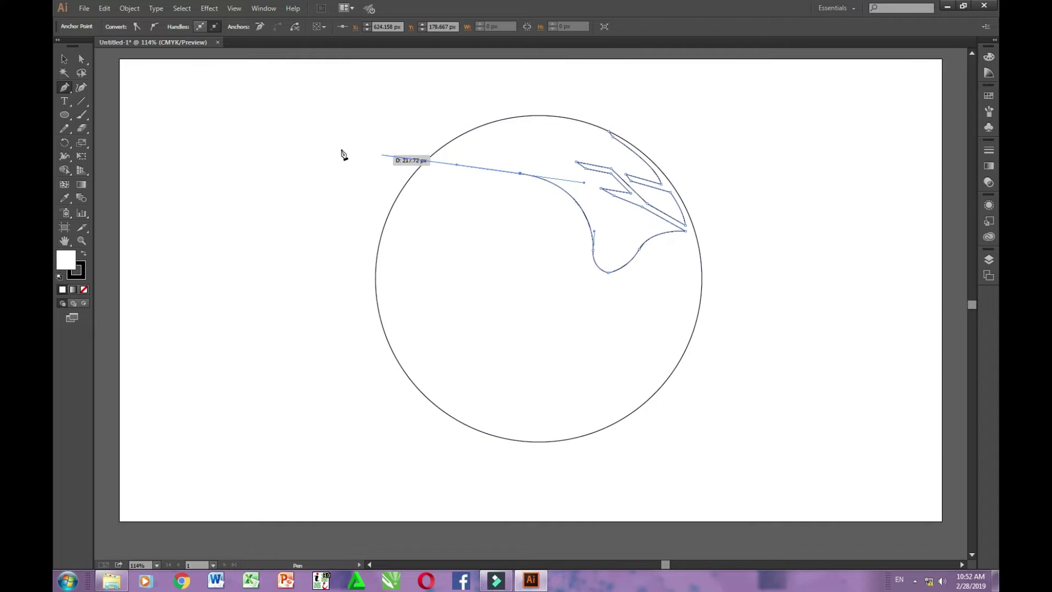
Set the wing tip far left of the circle and add feather notches along the wing
left_click(306, 132)
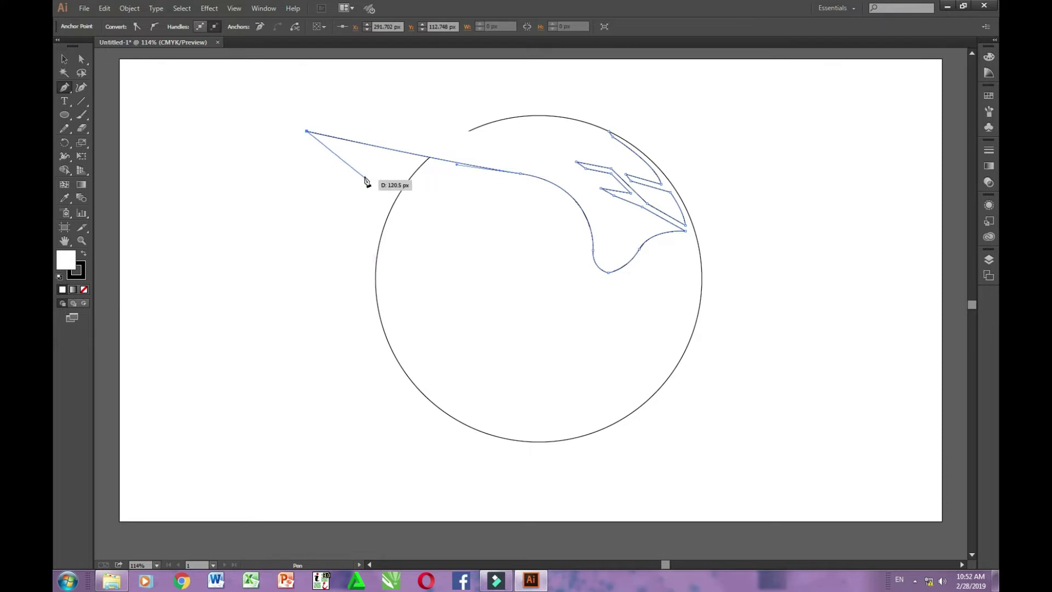
mouse_move(353, 179)
left_mouse_down()
mouse_move(369, 197)
mouse_move(340, 198)
mouse_move(322, 175)
left_mouse_up()
key("ctrl+z")
left_click(319, 171)
mouse_move(395, 224)
left_mouse_down()
mouse_move(446, 234)
mouse_move(377, 236)
mouse_move(449, 231)
left_mouse_up()
left_click(376, 233)
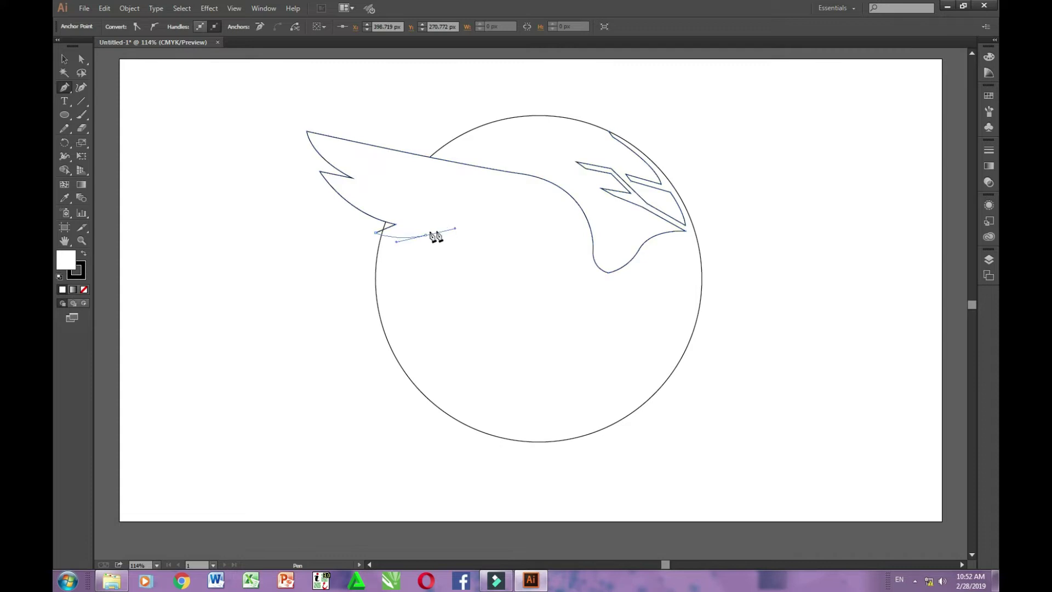
left_click(426, 236, "ctrl")
Curve along the wing underside to the point where the wing meets the body
mouse_move(425, 237)
left_mouse_down()
mouse_move(408, 256)
mouse_move(455, 249)
mouse_move(454, 267)
mouse_move(434, 263)
mouse_move(505, 258)
mouse_move(509, 283)
left_mouse_up()
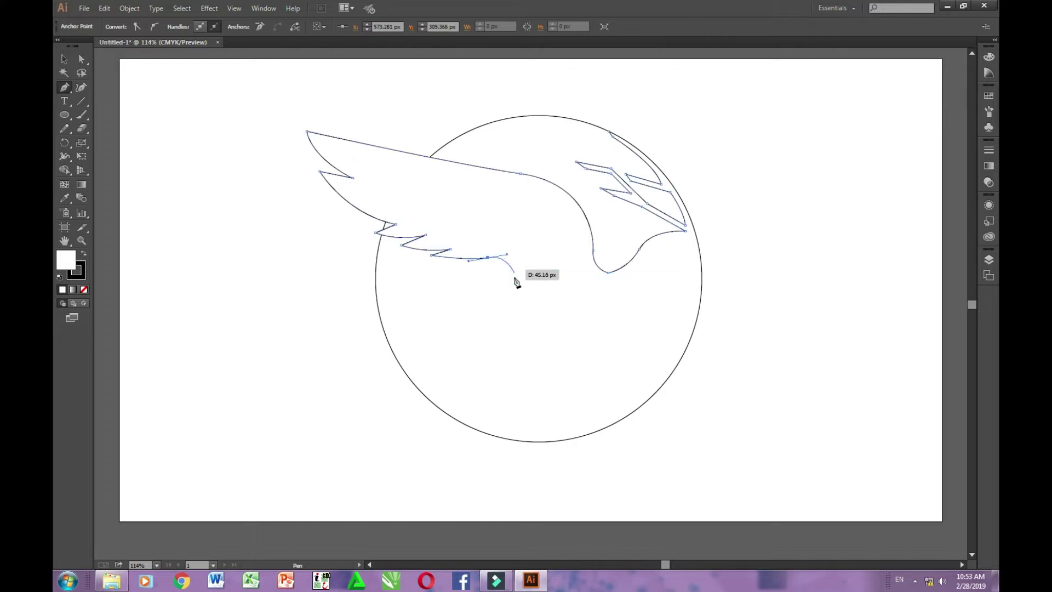
mouse_move(522, 272)
left_mouse_down()
mouse_move(498, 316)
mouse_move(452, 315)
mouse_move(469, 332)
mouse_move(423, 400)
mouse_move(435, 488)
left_mouse_up()
key("ctrl+z")
left_click(449, 314)
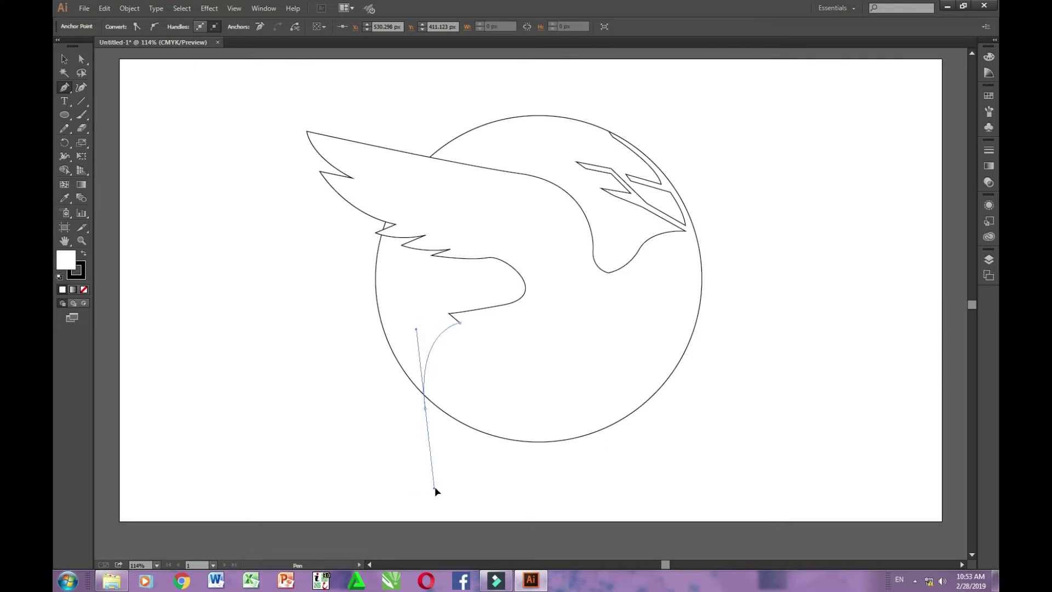
Draw the hind leg down to a hoof tip at lower left
left_click_drag(425, 408, 373, 442)
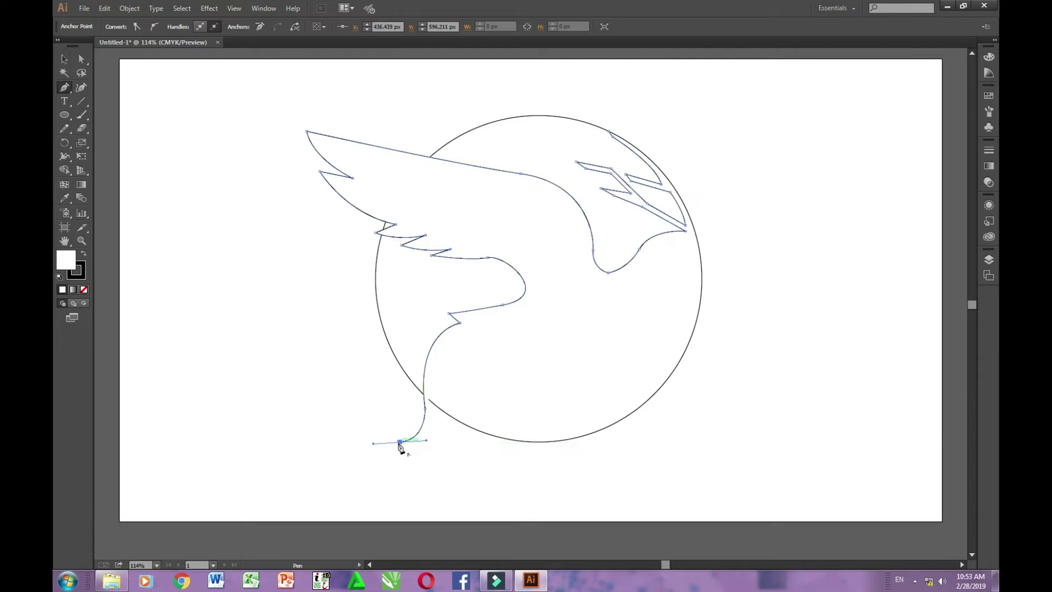
mouse_move(400, 442)
left_mouse_down()
mouse_move(413, 449)
mouse_move(392, 483)
mouse_move(406, 499)
left_mouse_up()
left_click(408, 444)
left_click_drag(415, 496, 413, 493)
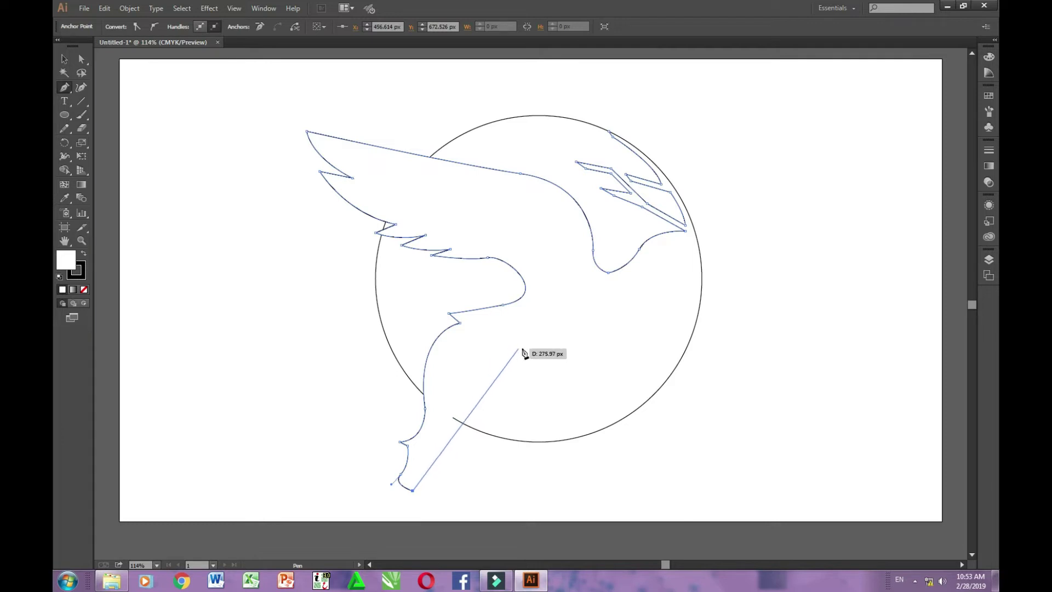
Draw the belly as a long smooth curve sweeping right, ending in a corner point
left_click_drag(531, 351, 618, 329)
key("ctrl+z")
key("ctrl+z")
left_click_drag(525, 348, 603, 335)
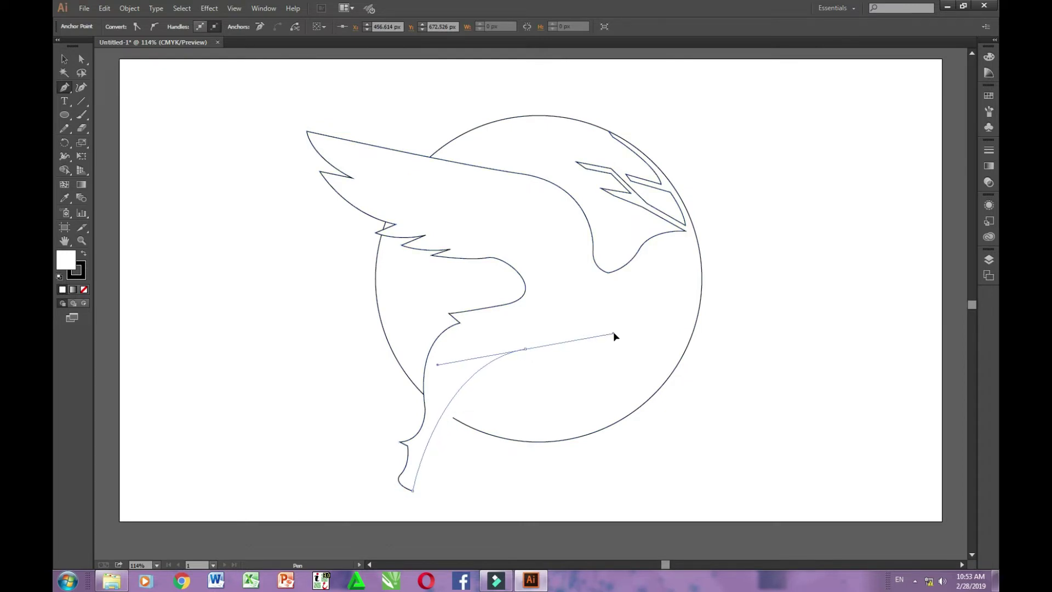
key("ctrl+z")
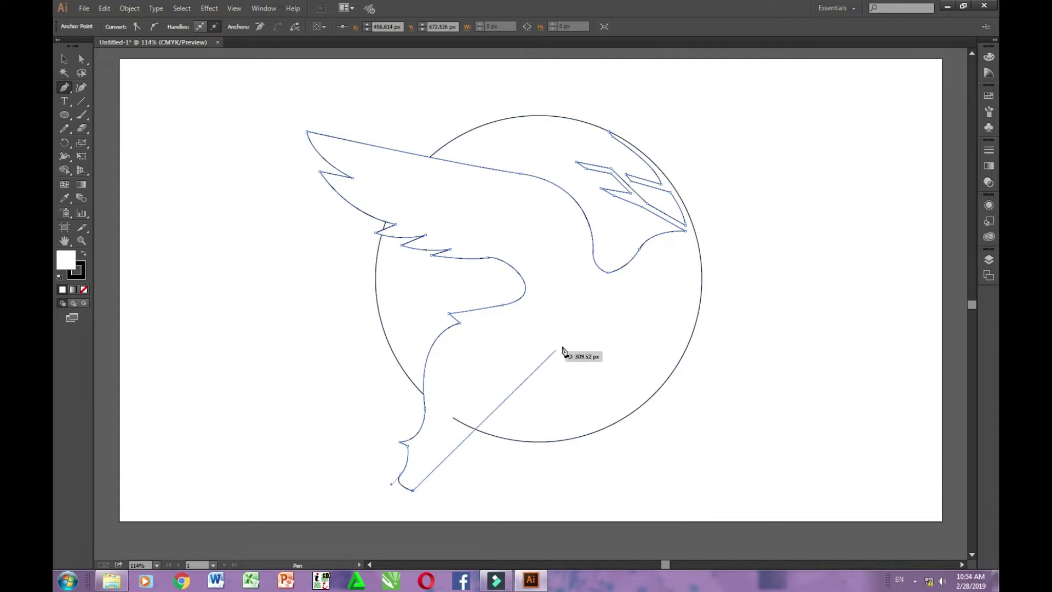
left_click_drag(577, 355, 724, 380)
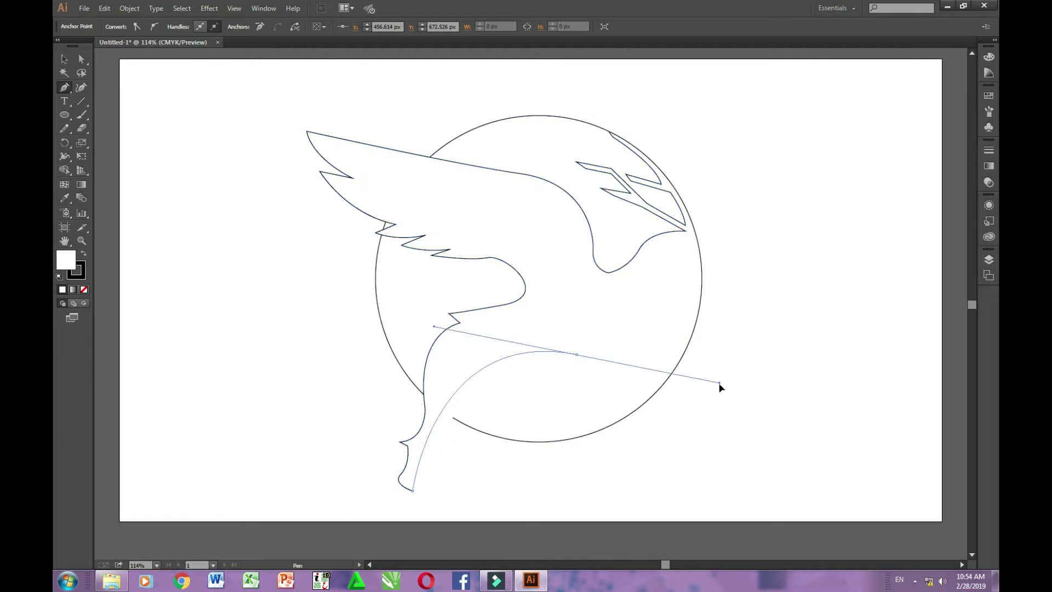
left_click_drag(723, 378, 722, 385)
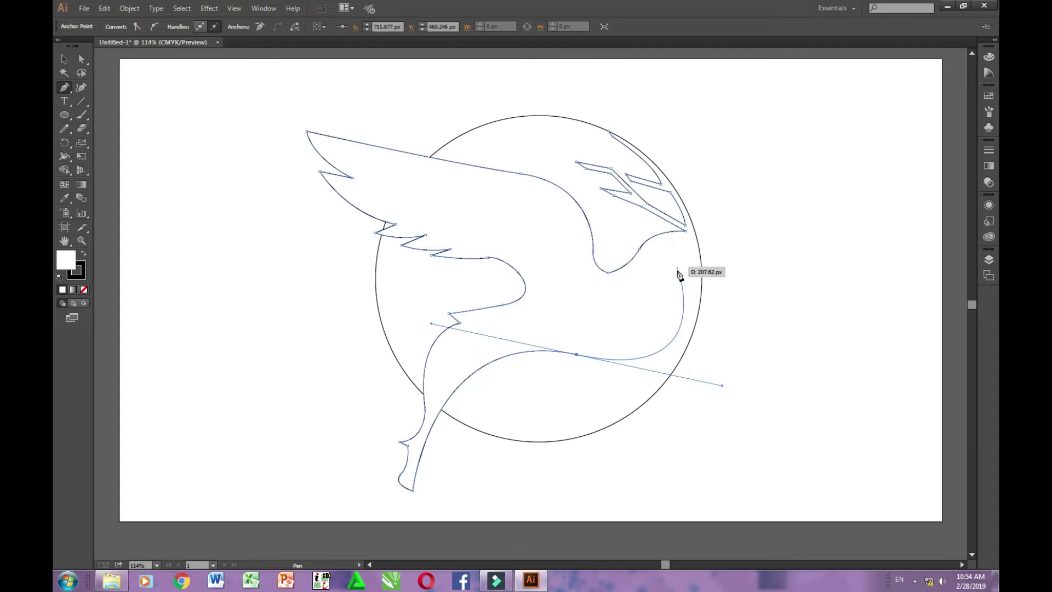
left_click(576, 355)
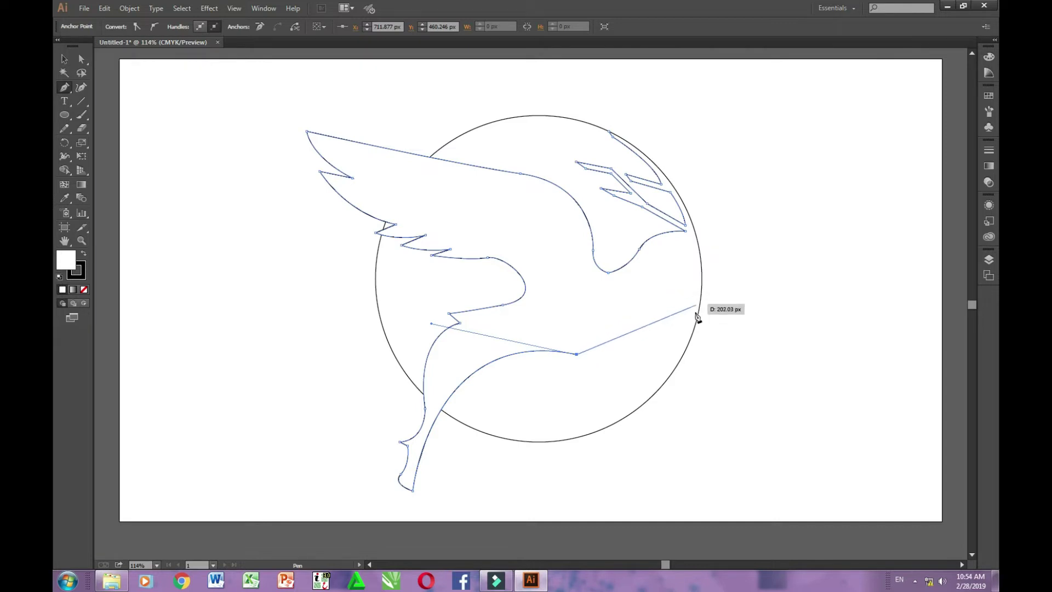
Curve the outline up to the circle's right edge and start the front leg outside it
left_click_drag(696, 322, 727, 280)
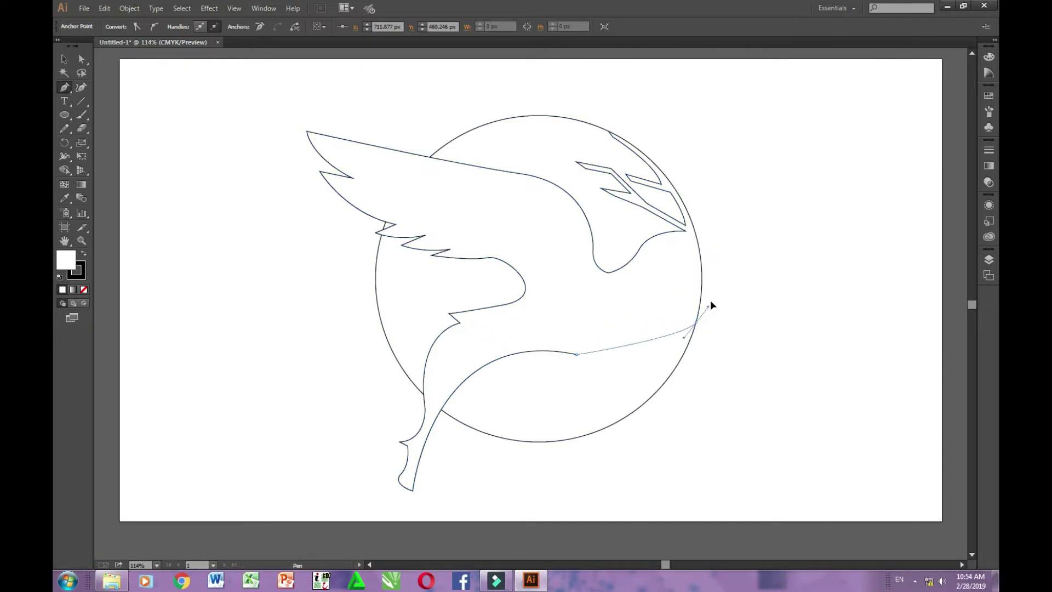
left_click(696, 323)
left_click_drag(746, 323, 746, 303)
left_click(739, 311)
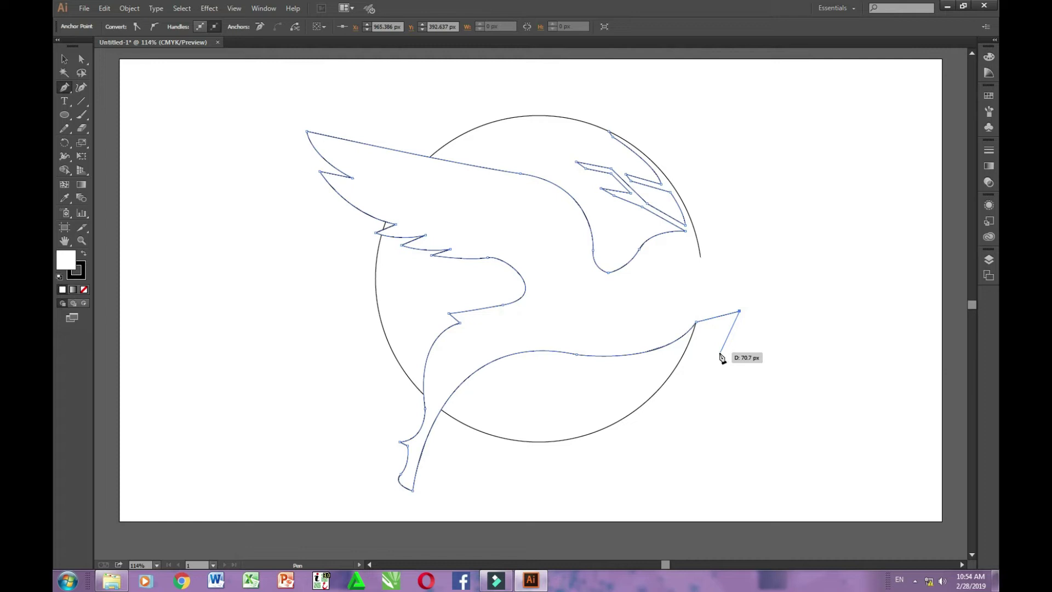
Draw the bent front leg with its hoof tip and bring it back toward the body
left_click(718, 354)
left_click_drag(718, 354, 729, 385)
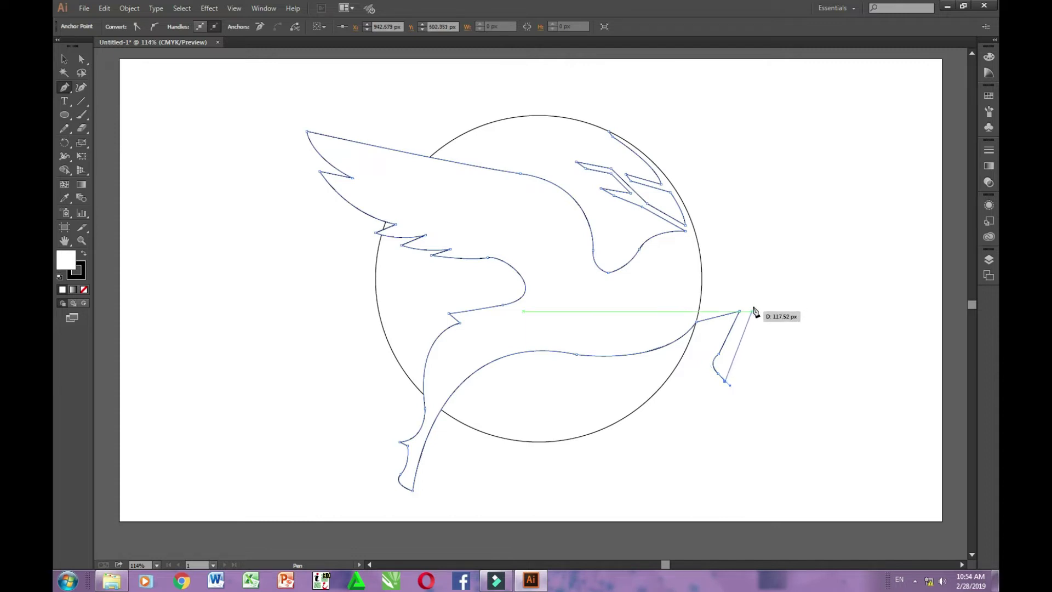
left_click(756, 298)
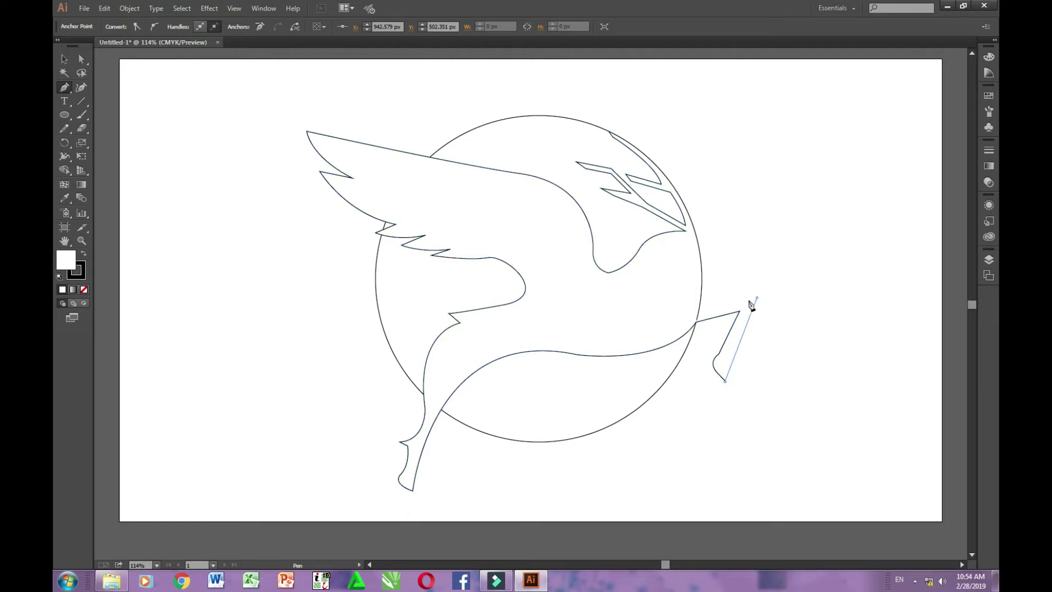
left_click(699, 303)
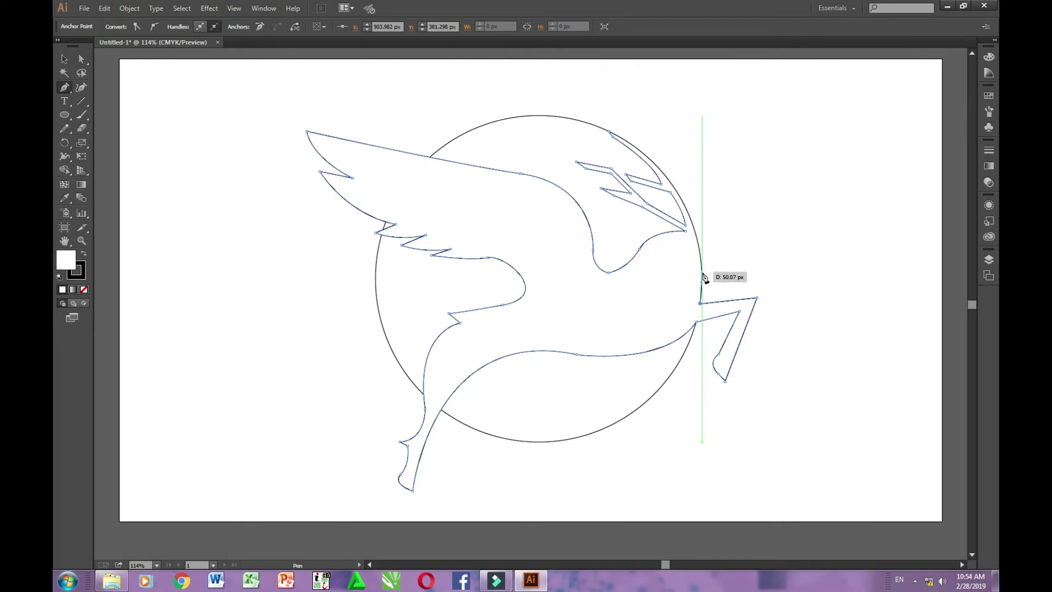
Shape the jaw and pointed snout, then curve the outline up along the circle to the antler
left_click(702, 268)
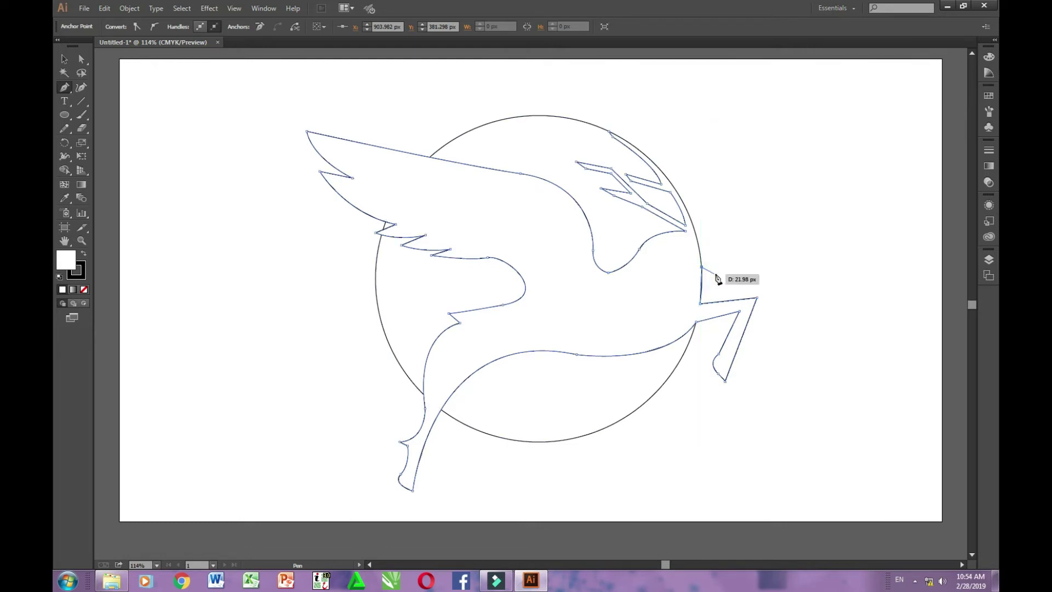
left_click_drag(721, 275, 720, 274)
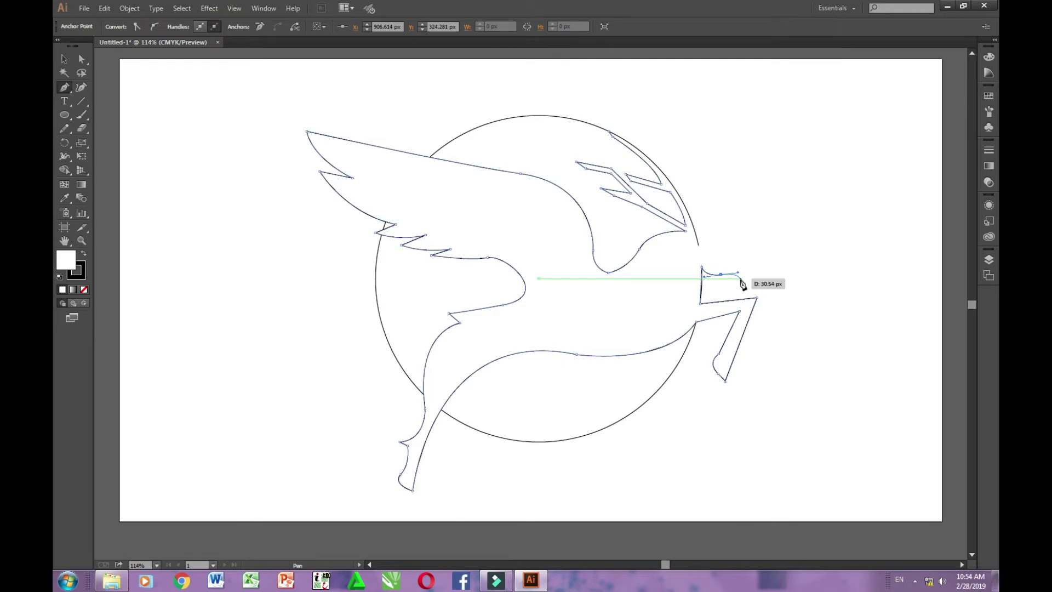
left_click(740, 282)
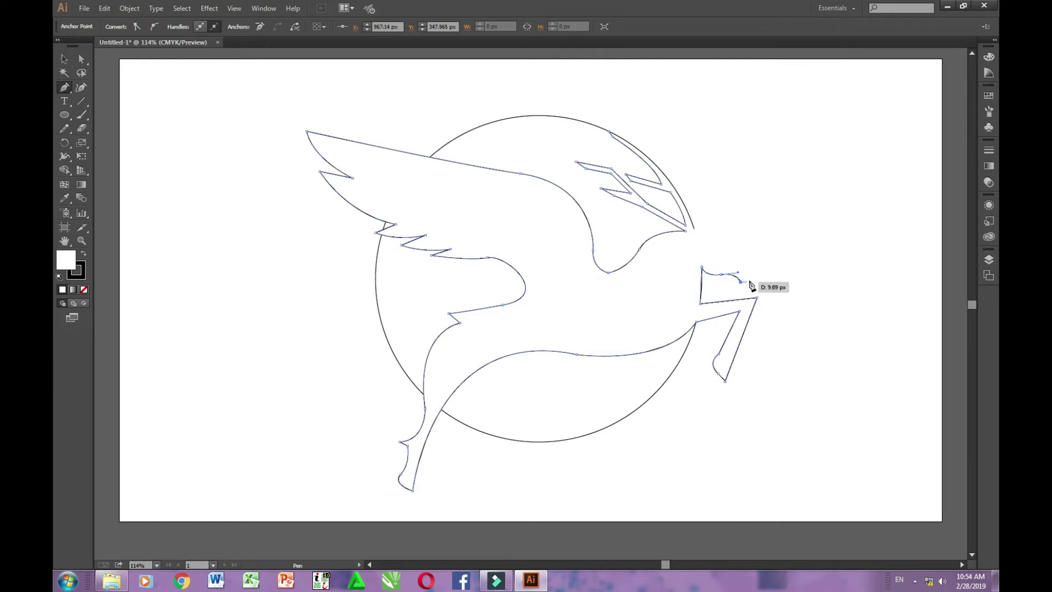
left_click(761, 278)
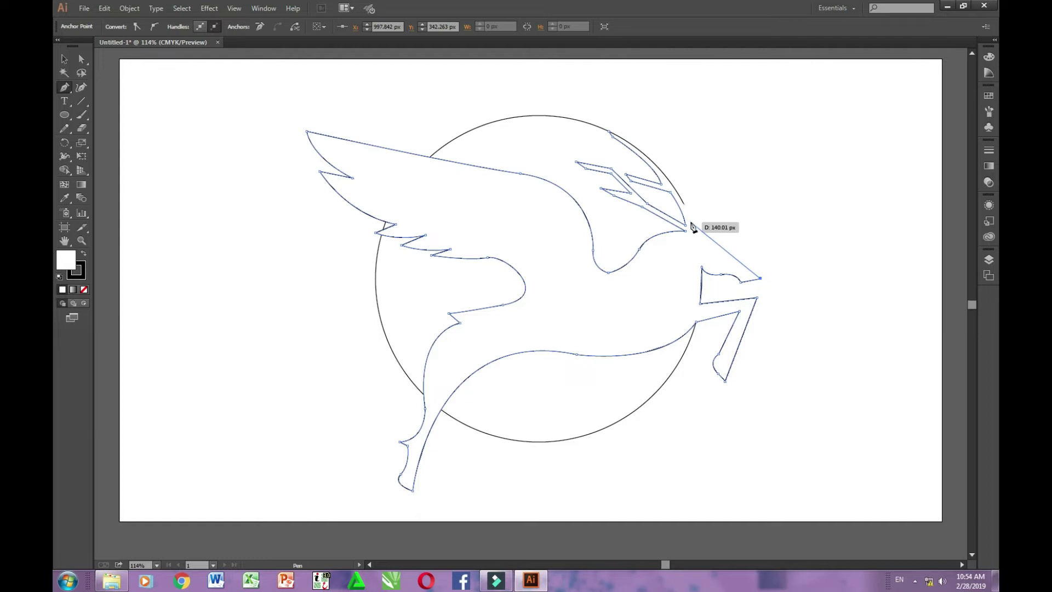
left_click_drag(691, 229, 652, 228)
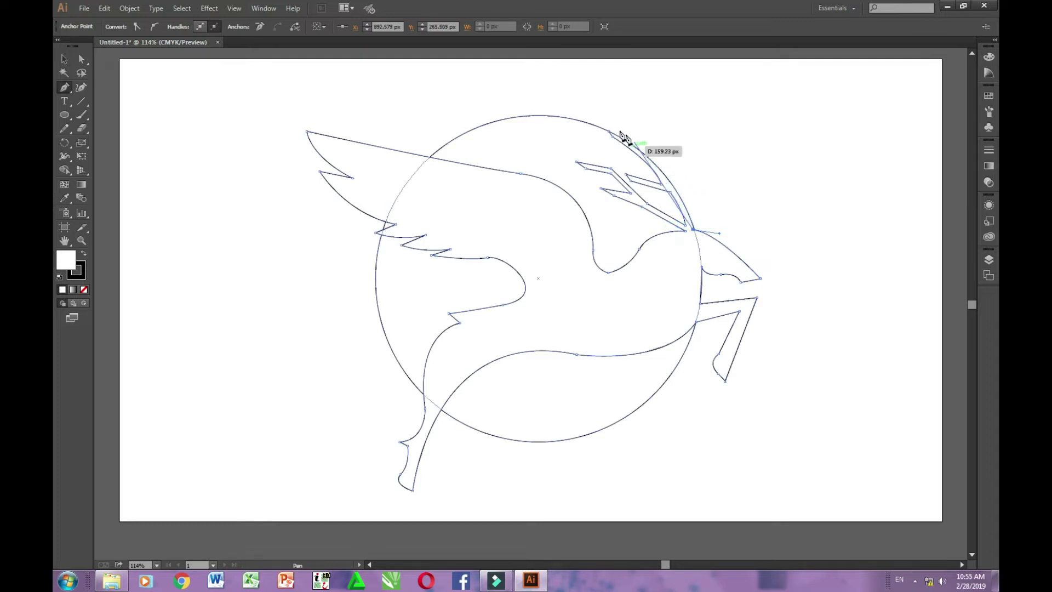
left_click_drag(608, 133, 535, 97)
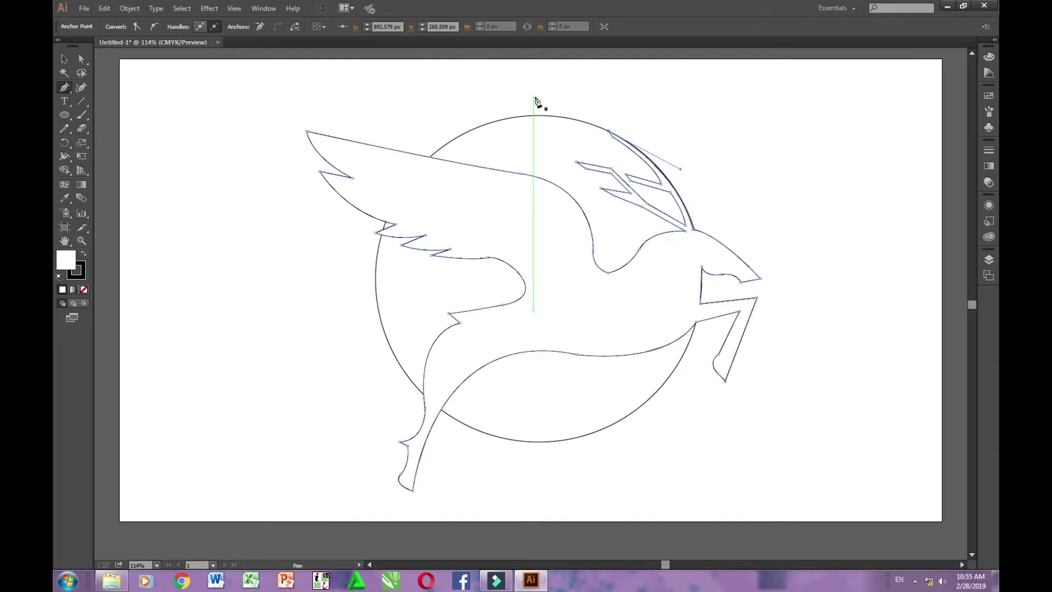
Nudge the deer outline up and left, then delete the guide circle
left_click(64, 59)
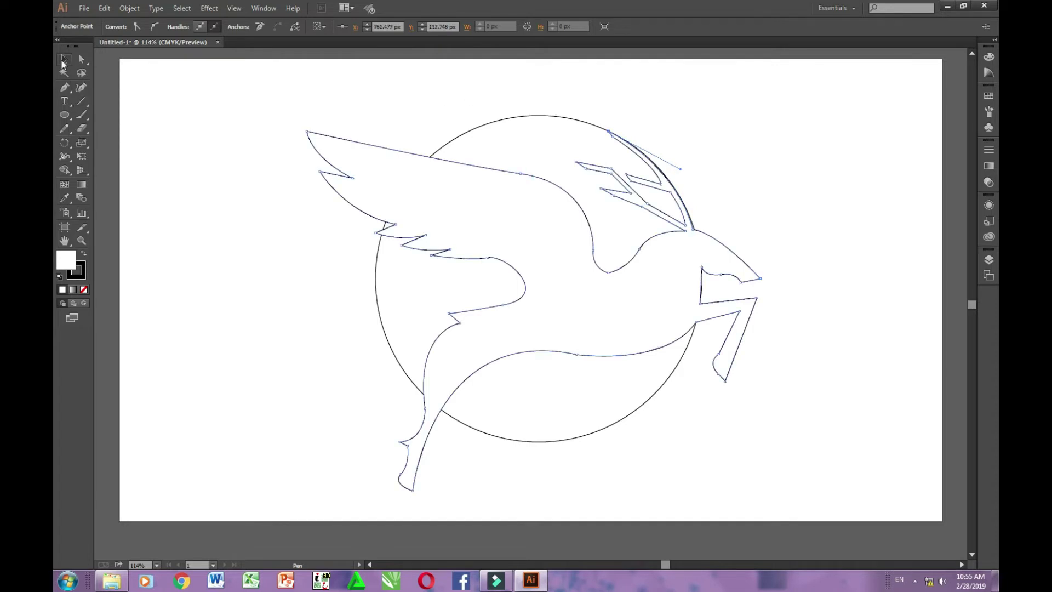
left_click(180, 257)
left_click_drag(604, 294, 587, 277)
left_click(817, 195)
left_click(608, 366)
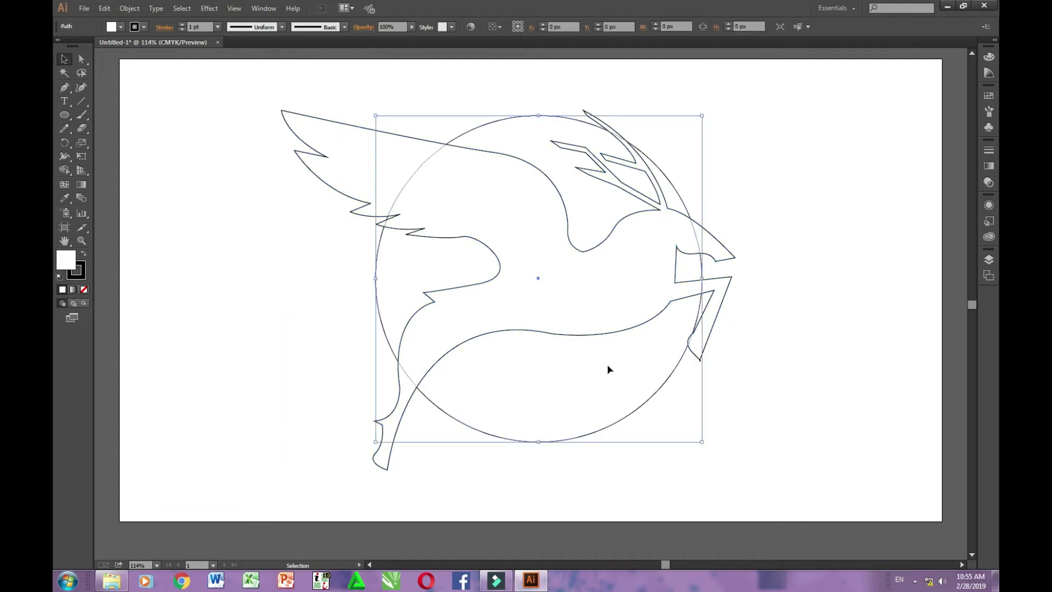
key("Delete")
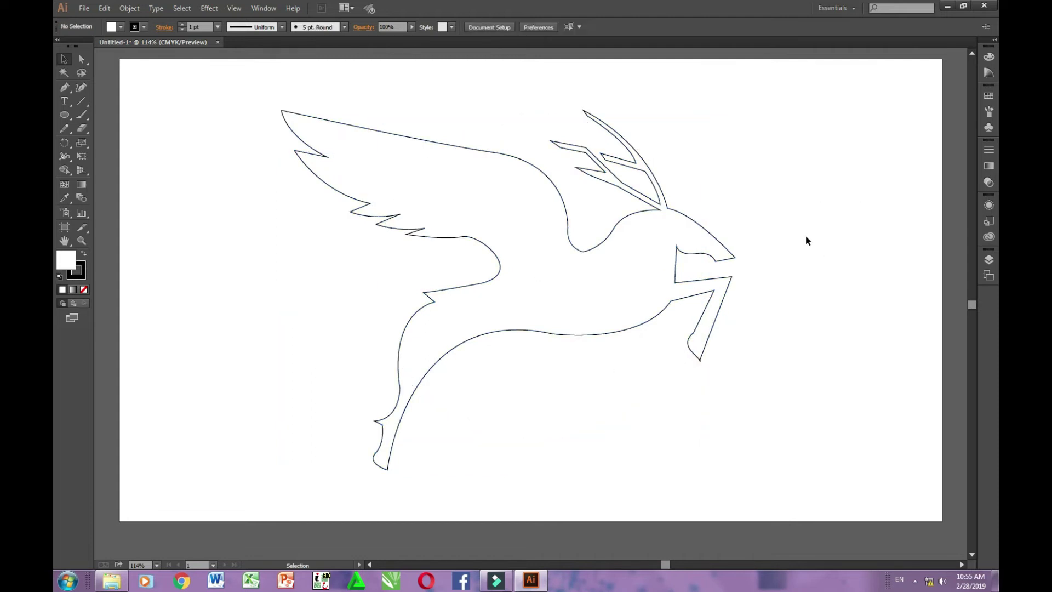
Shift the deer outline right into place and check its anchor points
left_click_drag(568, 265, 584, 263)
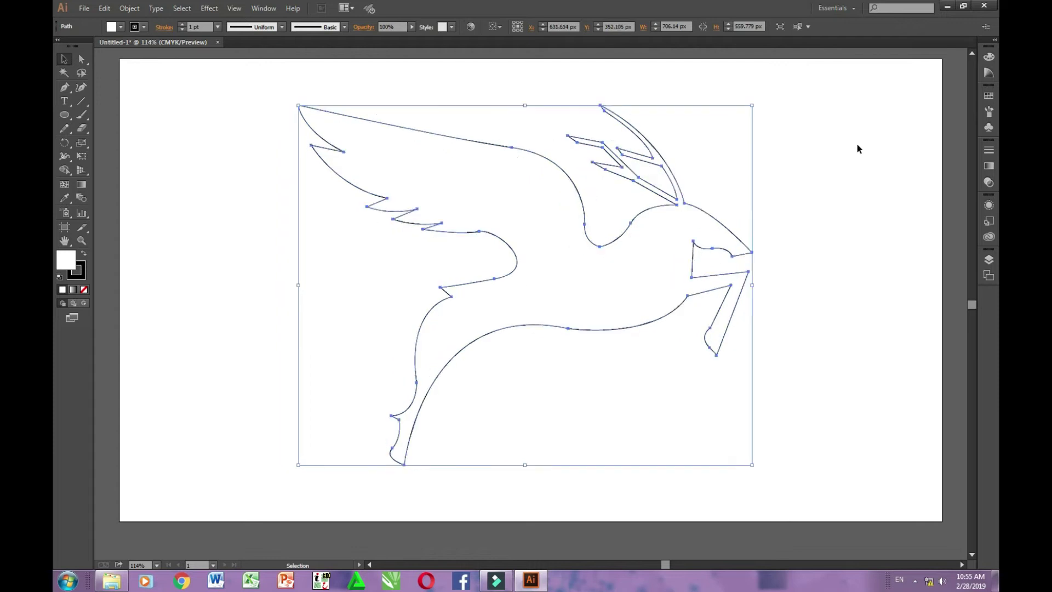
left_click(856, 144)
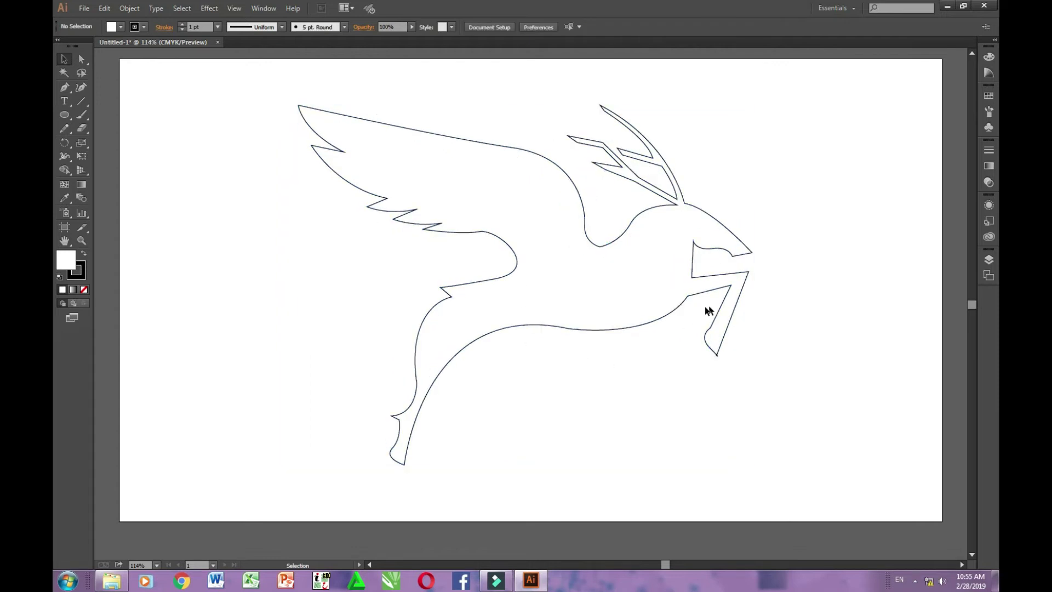
left_click(707, 277)
key("a")
left_click(769, 282)
Draw a closed pen shape over the head whose curved edge crosses the face behind the snout
left_click(702, 219)
left_click(786, 211)
key("p")
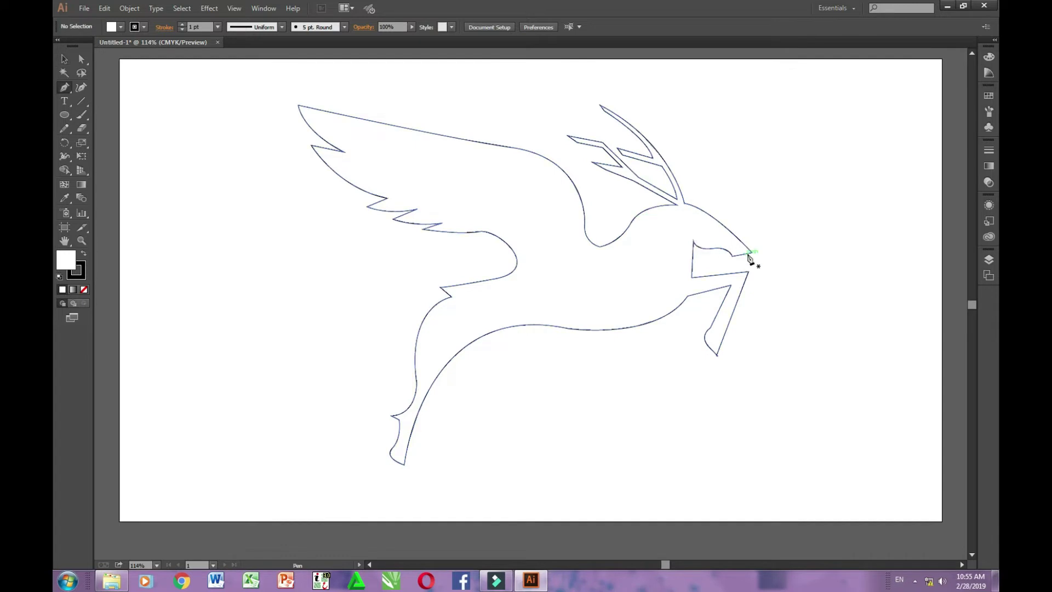
left_click(751, 253)
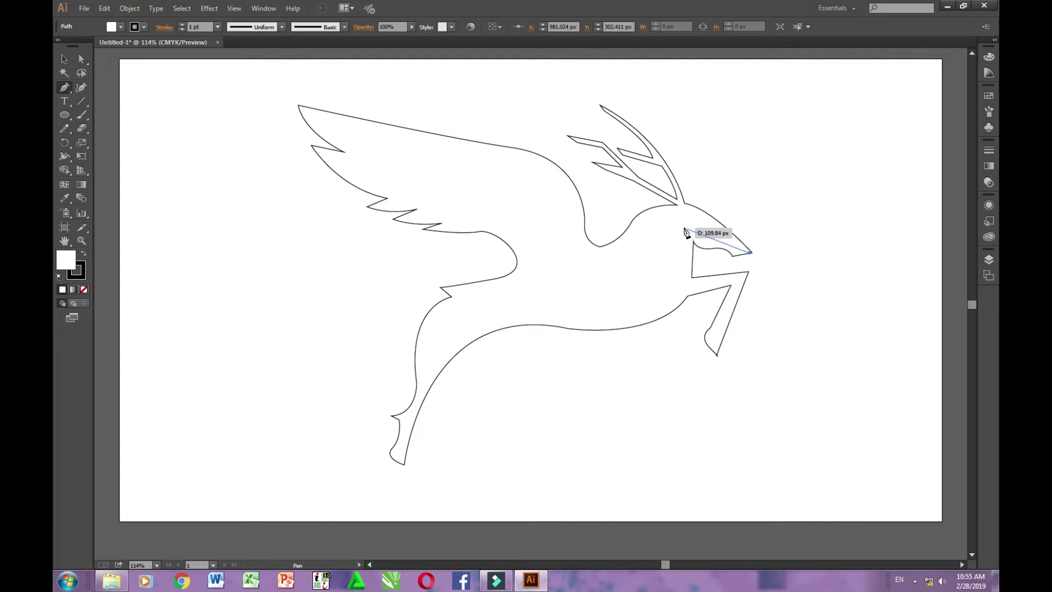
left_click_drag(683, 226, 721, 148)
left_click(722, 141)
left_click(787, 203)
left_click(791, 248)
left_click(738, 251)
Select all and use Shape Builder to delete the shape's part outside the deer
key("v")
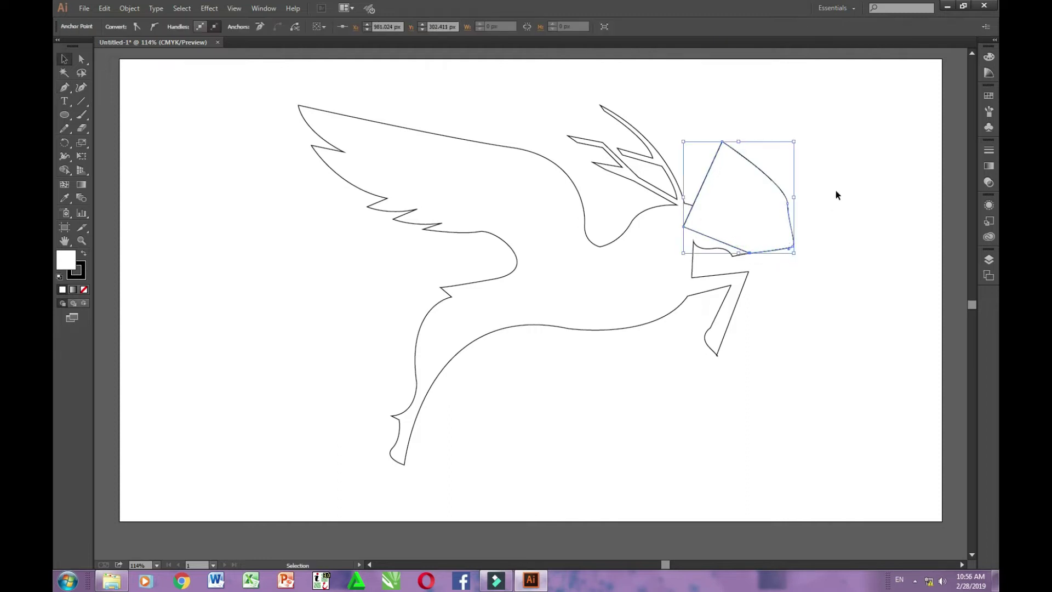
key("ctrl+a")
key("shift+m")
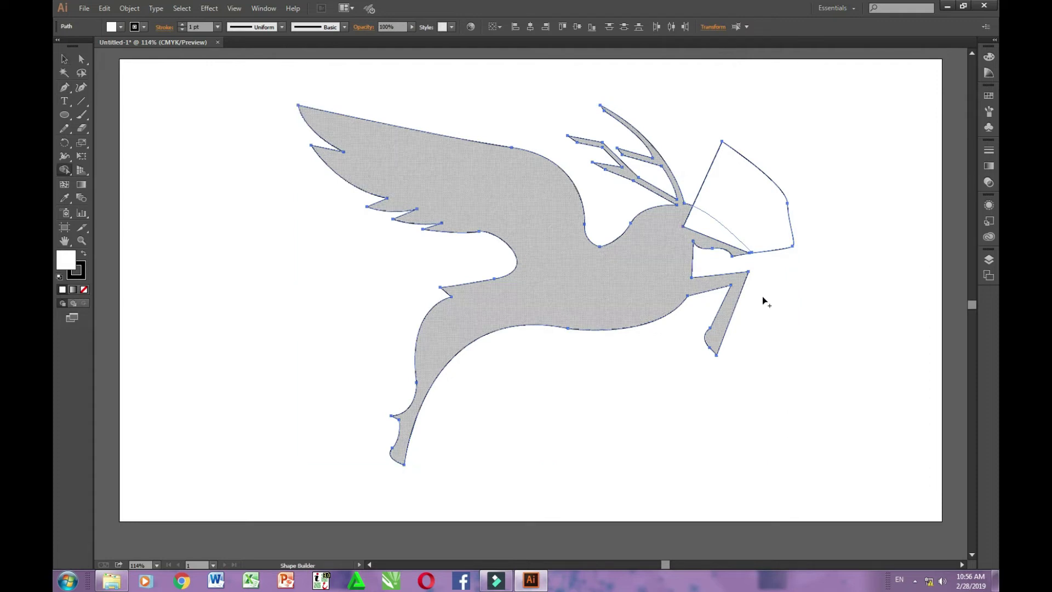
left_click_drag(784, 249, 754, 192)
key("v")
left_click(771, 218)
key("p")
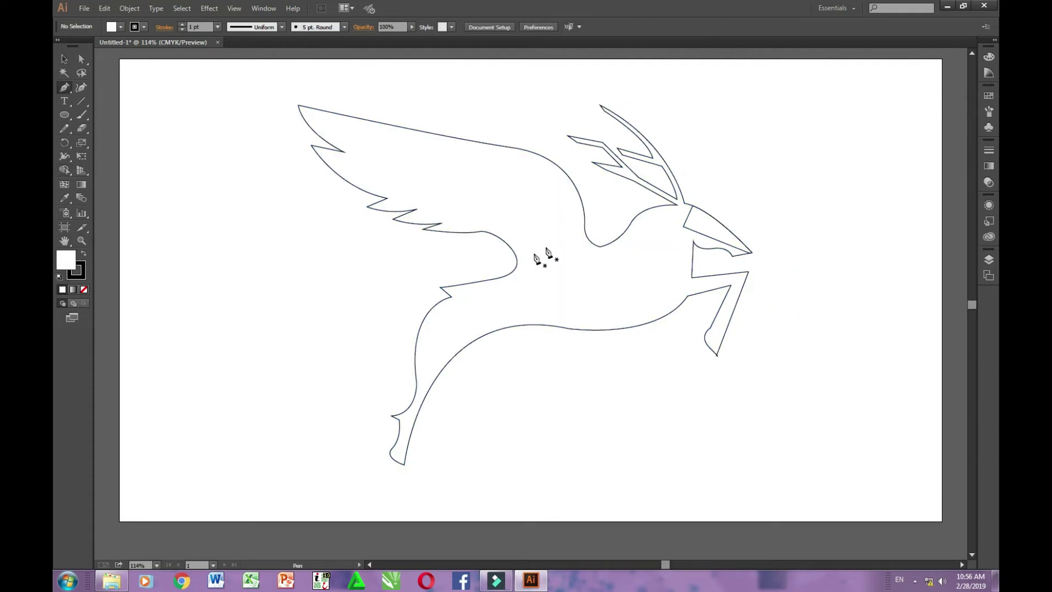
Draw a closed pen shape from the body curving along the lower wing edge
left_click(481, 282)
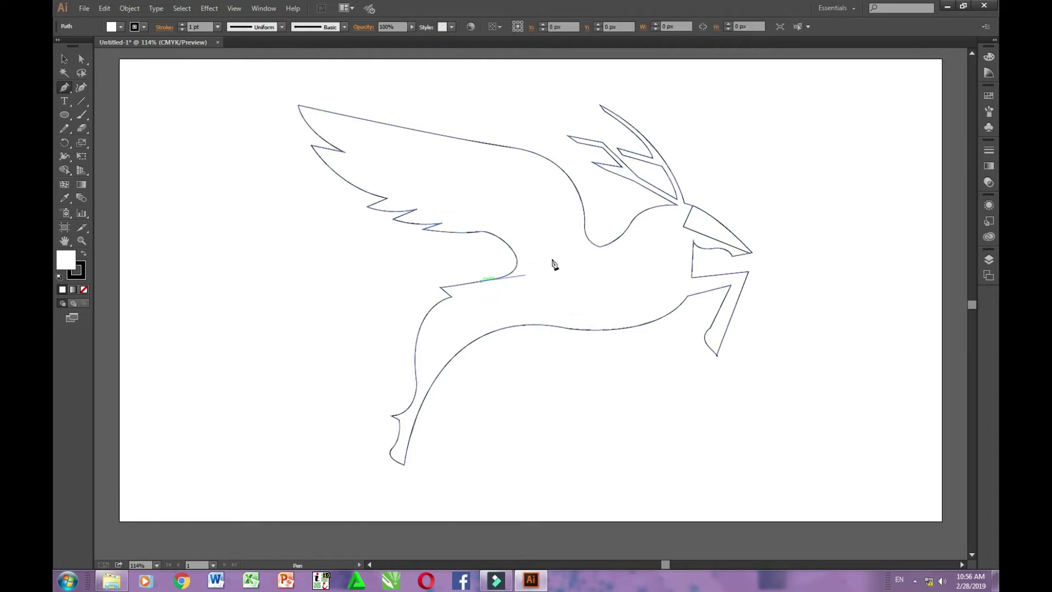
left_click_drag(534, 229, 507, 185)
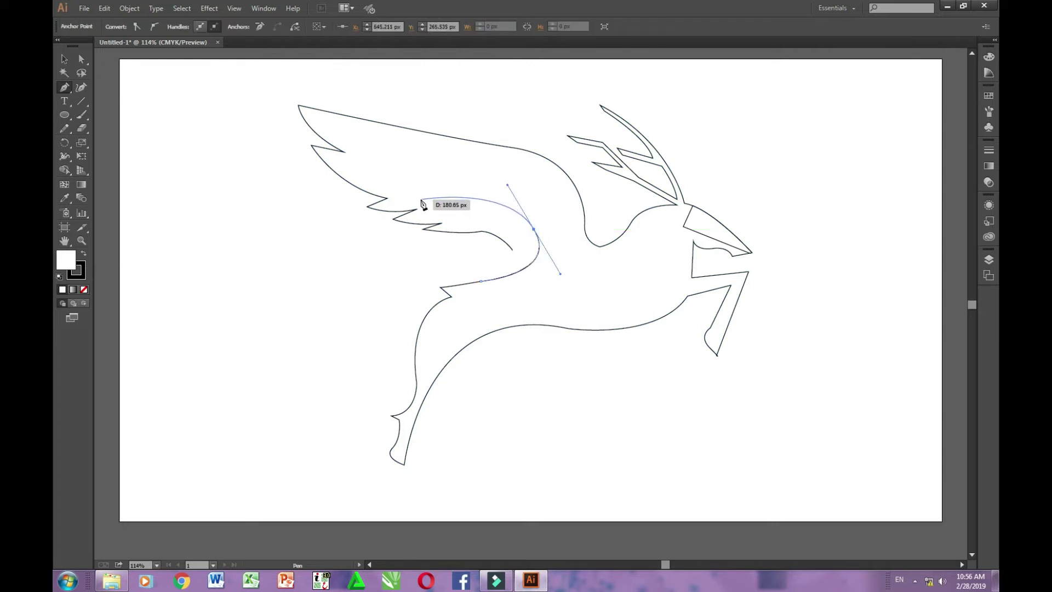
left_click_drag(420, 199, 395, 196)
key("ctrl+z")
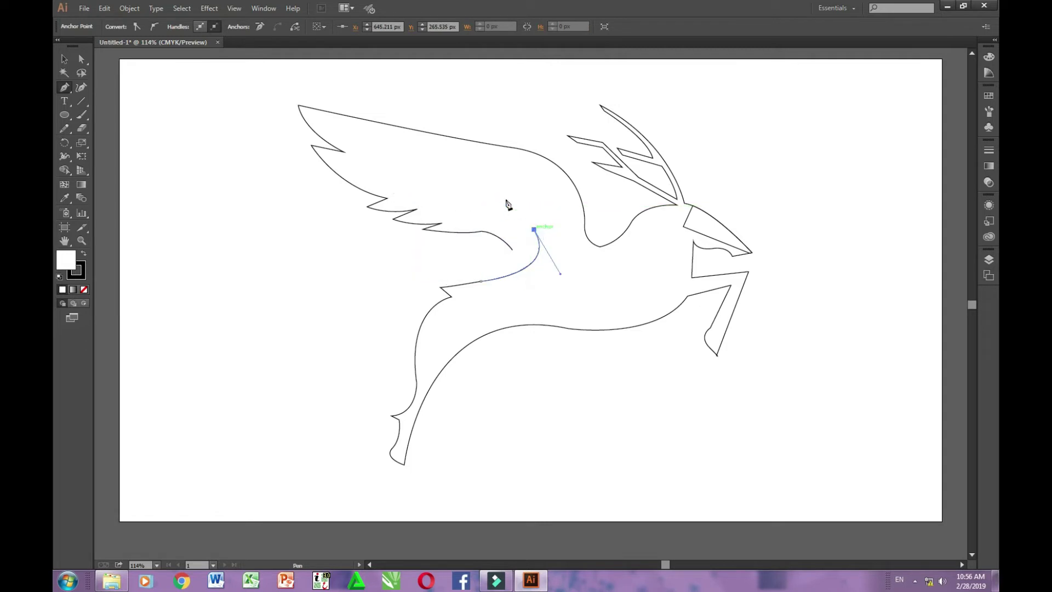
left_click_drag(424, 200, 317, 198)
left_click(249, 138)
left_click(312, 221)
left_click_drag(346, 251, 354, 261)
left_click(424, 275)
left_click(481, 281)
Select the whole drawing and delete the region outside the wing with Shape Builder
left_click(64, 58)
left_click_drag(184, 142, 686, 412)
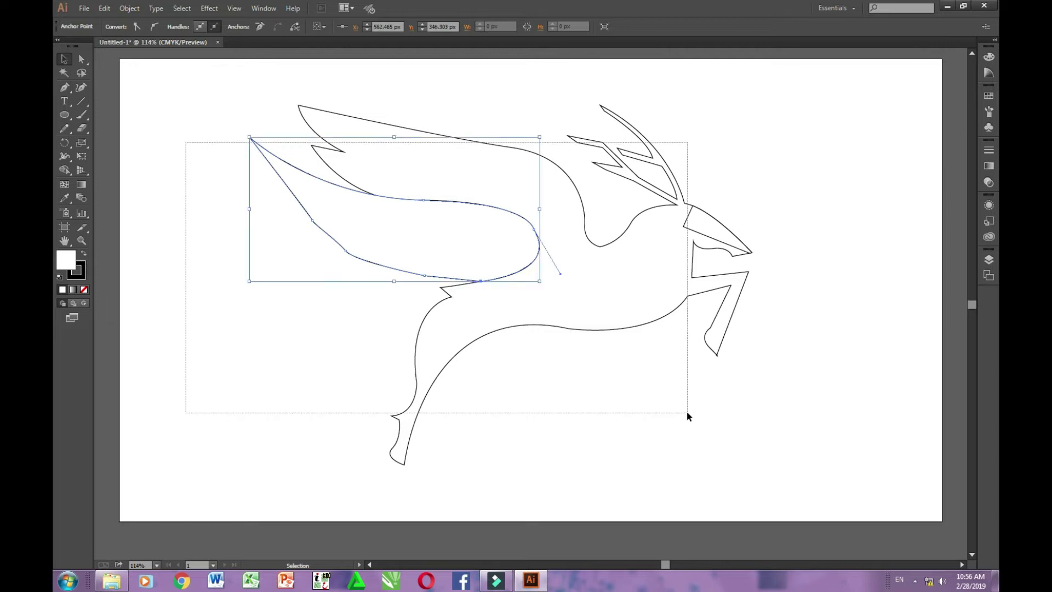
key("shift+m")
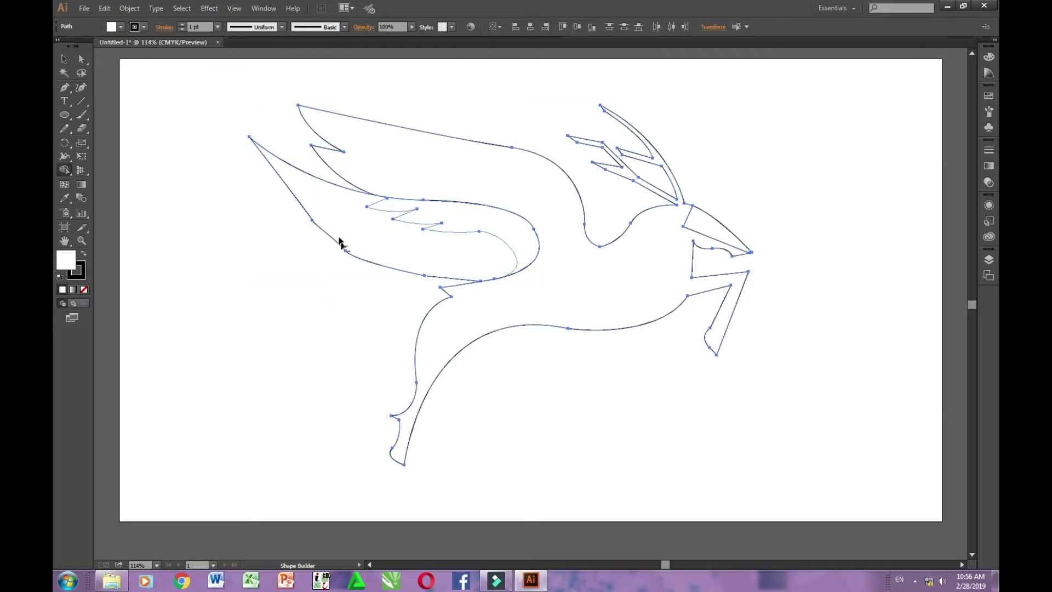
left_click(340, 241, "alt")
key("v")
left_click(314, 208)
Draw a closed pen shape from the wing tip curving across the upper wing to the neck
key("p")
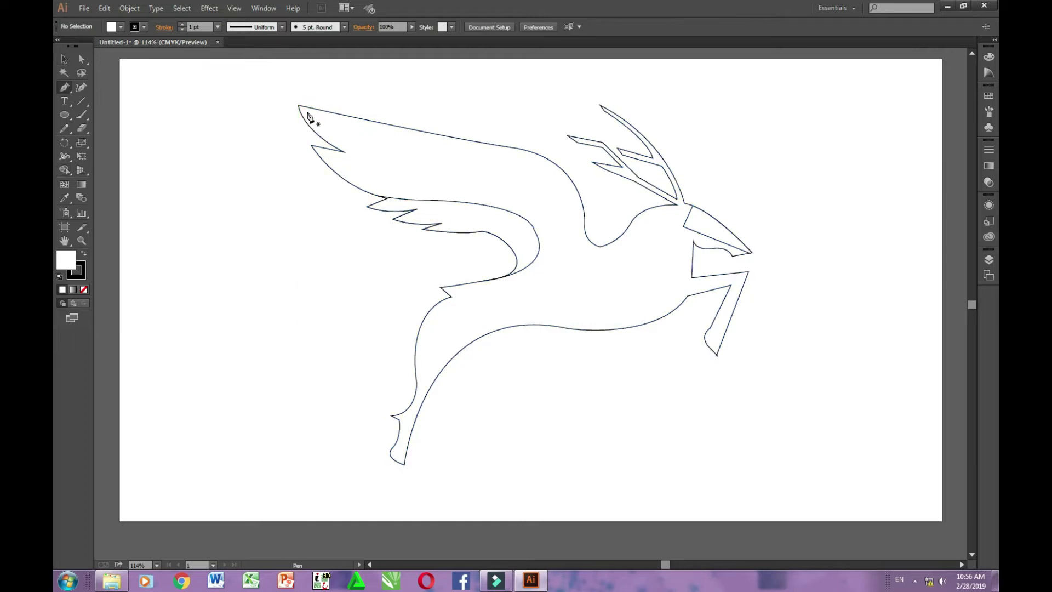
left_click(299, 106)
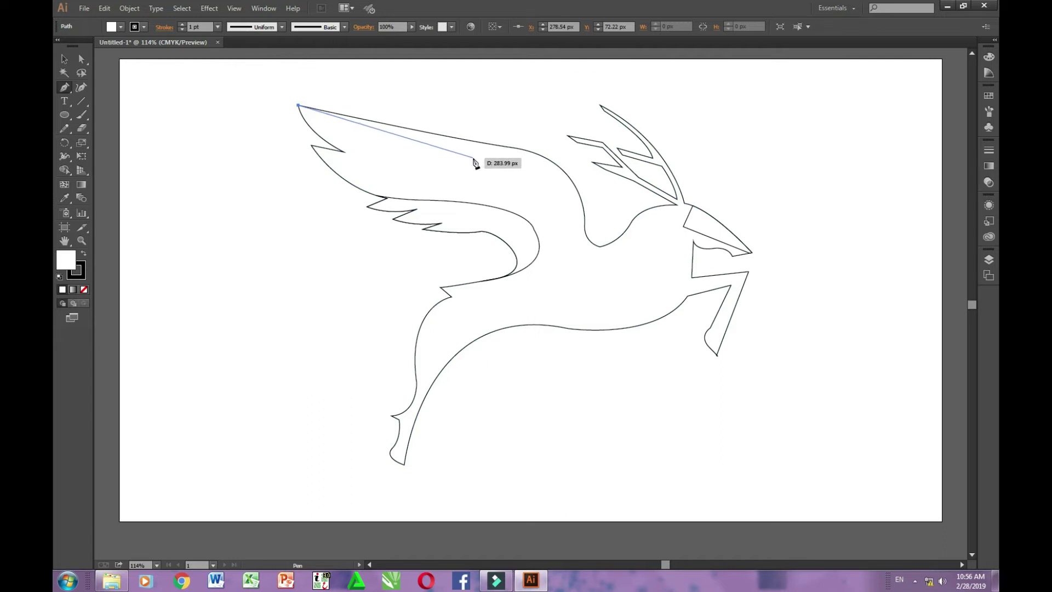
mouse_move(487, 163)
left_mouse_down()
mouse_move(543, 175)
mouse_move(603, 163)
left_mouse_up()
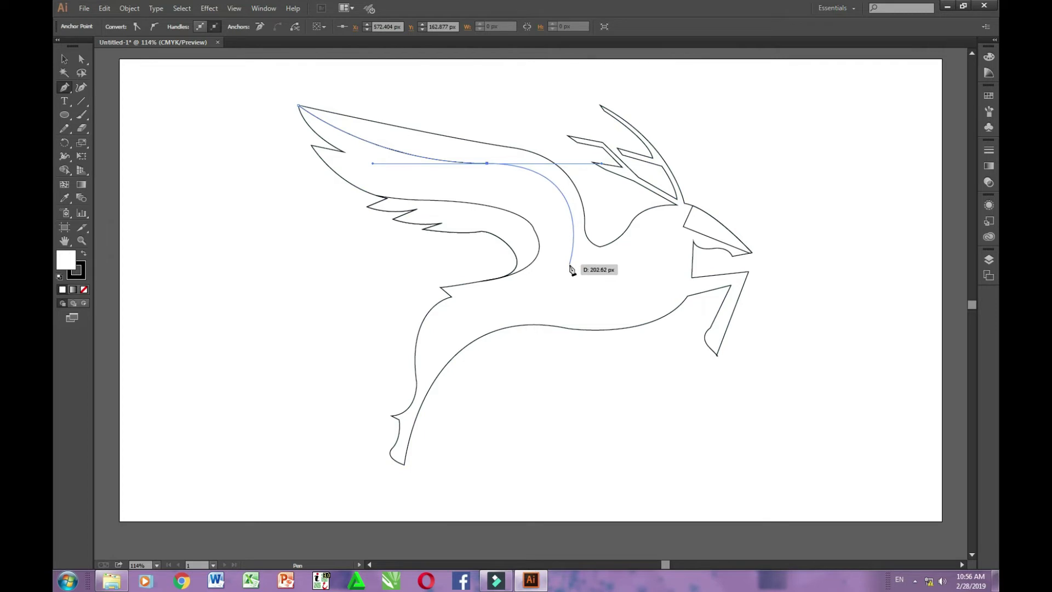
left_click(570, 267)
left_click(601, 215)
left_click(542, 117)
mouse_move(485, 105)
left_mouse_down()
mouse_move(334, 88)
mouse_move(317, 106)
left_mouse_up()
Select the whole figure and remove the sliver above the wing with Shape Builder
key("v")
left_click_drag(792, 112, 288, 280)
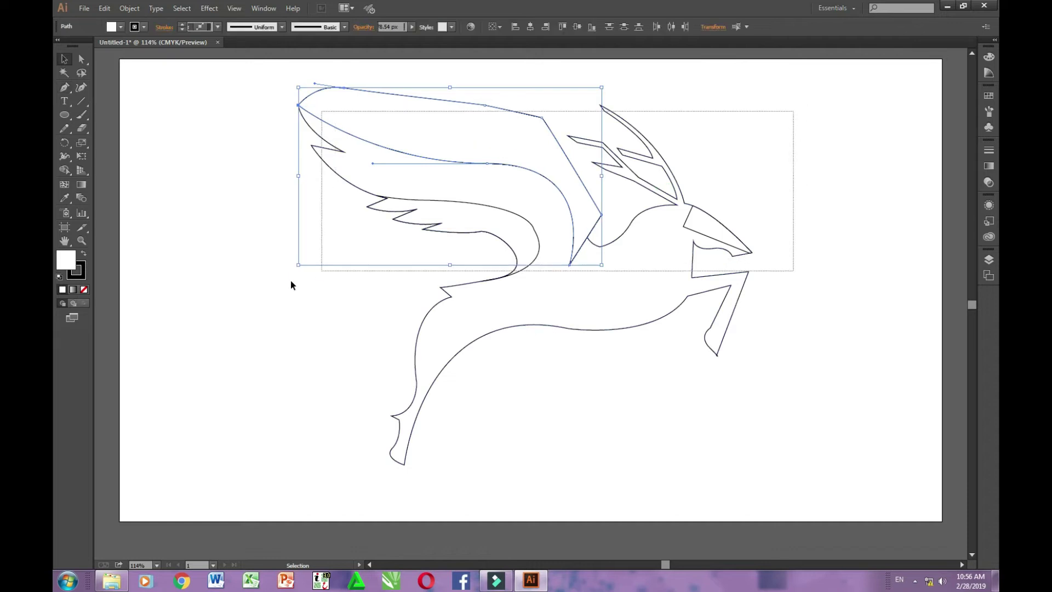
key("shift+m")
left_click_drag(465, 78, 458, 130)
key("v")
left_click(187, 197)
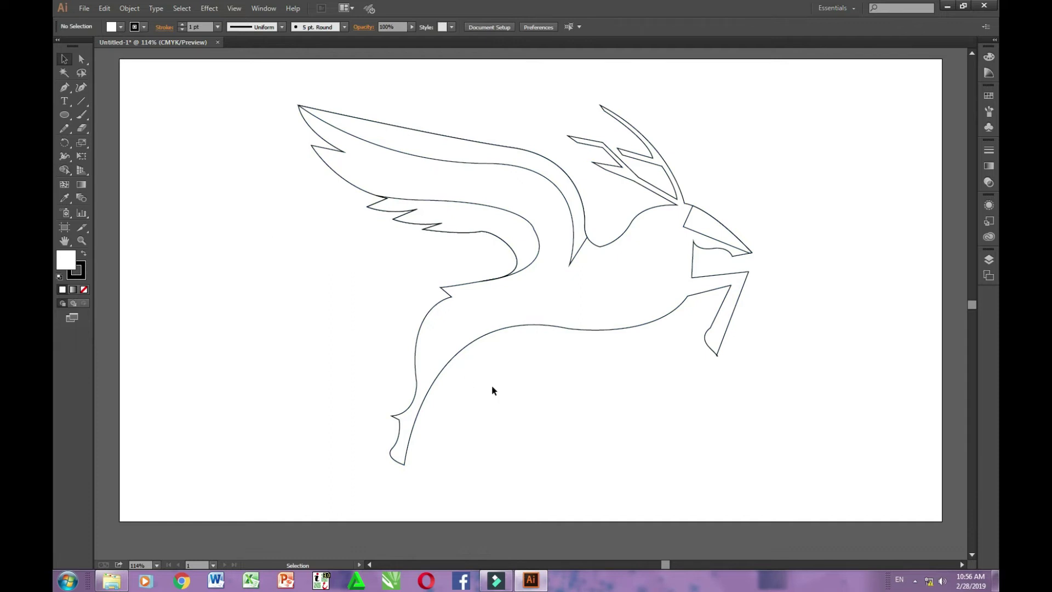
key("p")
Pen-draw a closed strip from the hind hoof along the belly up to the chest and back
left_click(405, 464)
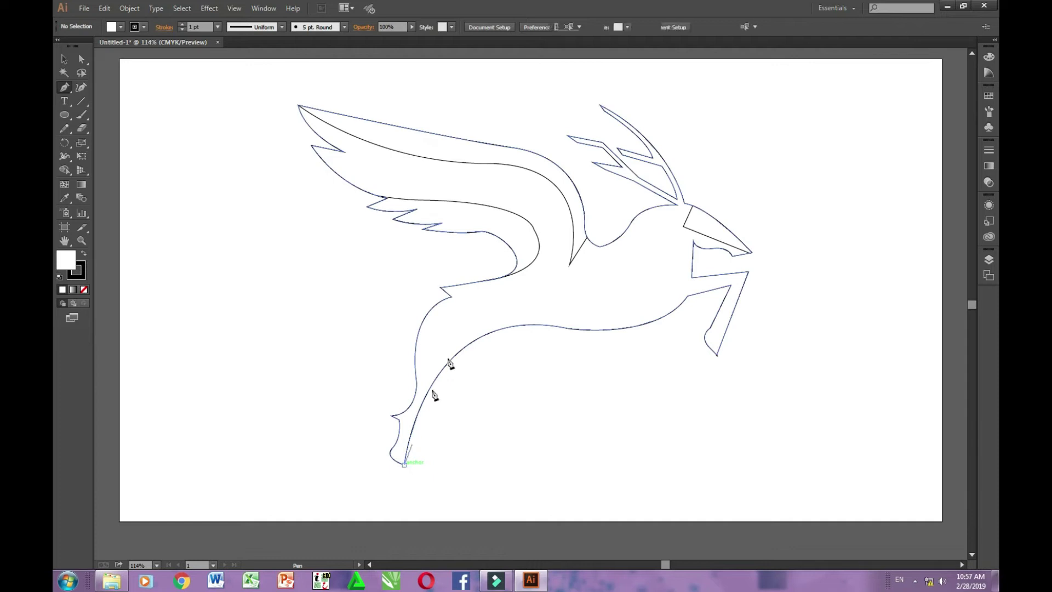
mouse_move(576, 290)
left_mouse_down()
mouse_move(505, 312)
mouse_move(569, 296)
mouse_move(578, 282)
mouse_move(569, 308)
left_mouse_up()
key("ctrl+z")
left_click(569, 302)
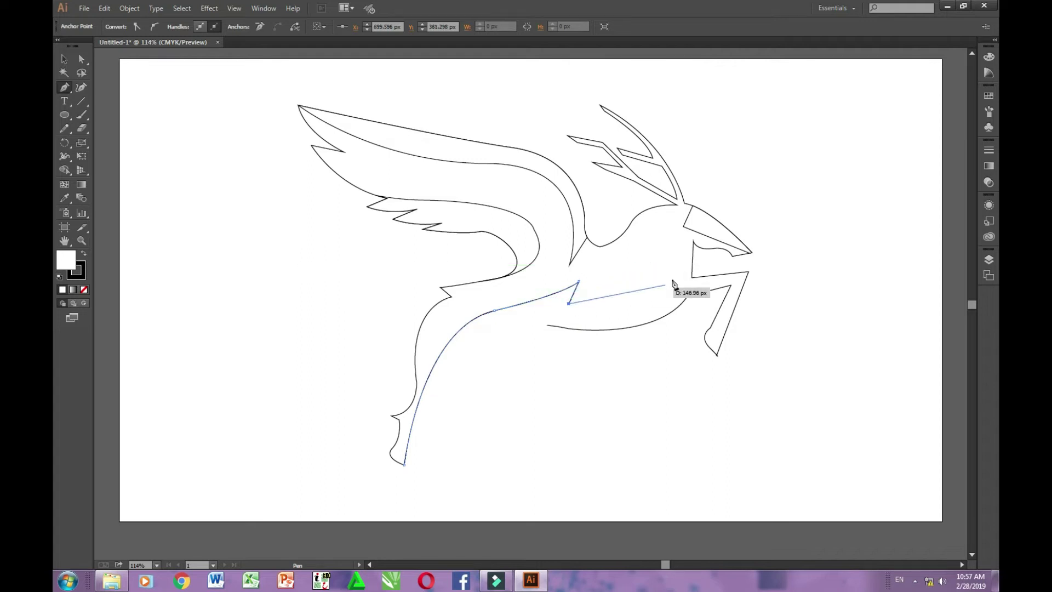
left_click_drag(677, 253, 693, 184)
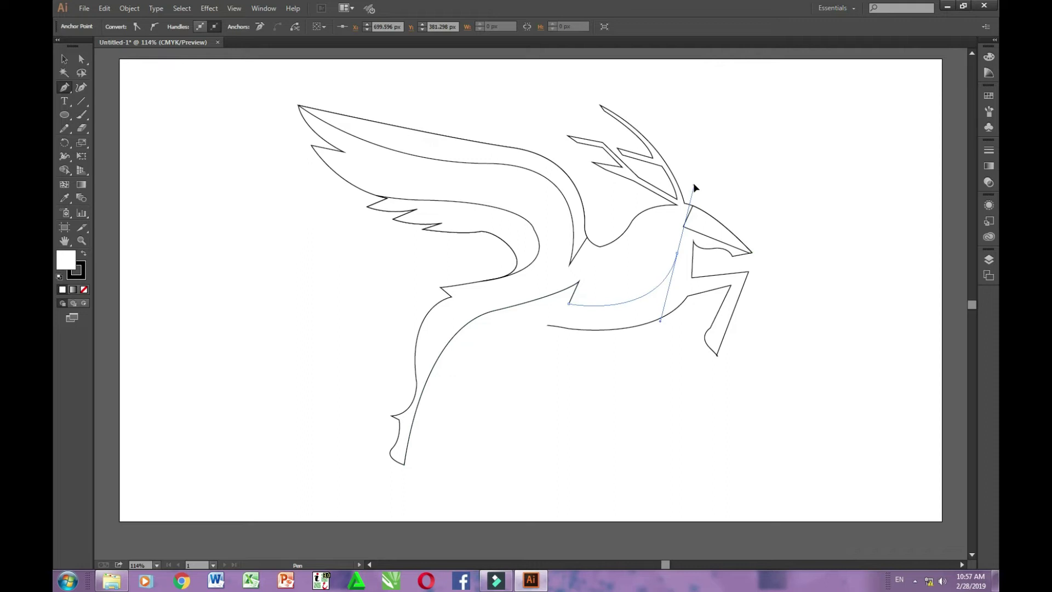
left_click(677, 253)
left_click(627, 388)
key("ctrl+z")
key("ctrl+z")
left_click(683, 357)
mouse_move(667, 381)
left_mouse_down()
mouse_move(625, 414)
mouse_move(405, 465)
left_mouse_up()
key("v")
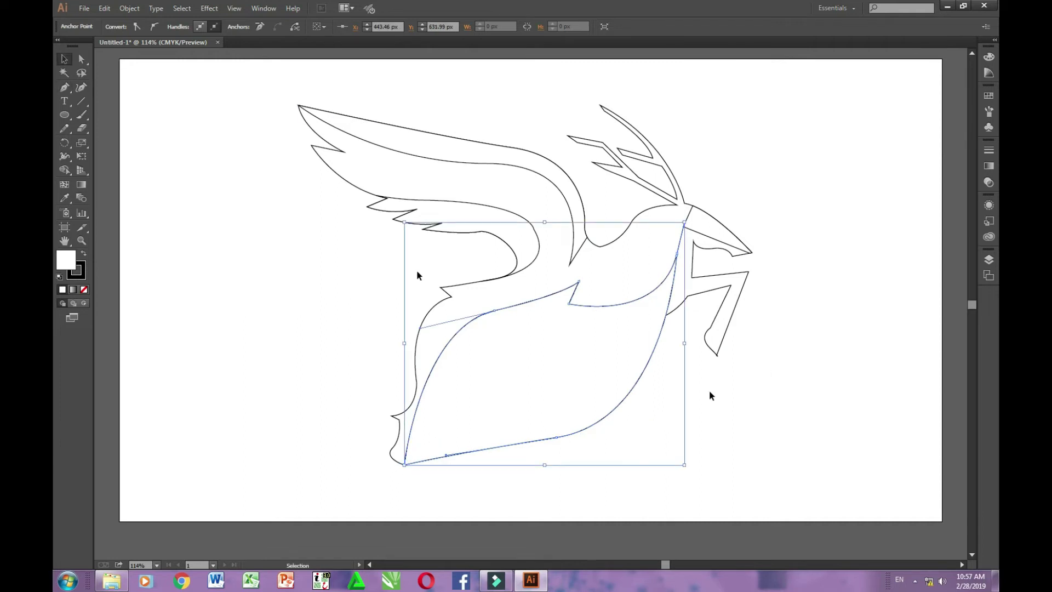
Delete the leftover region below the belly with Shape Builder, then fit the artboard in view
key("ctrl+a")
key("shift+m")
left_click_drag(669, 408, 575, 363)
key("v")
left_click(409, 288)
key("ctrl+1")
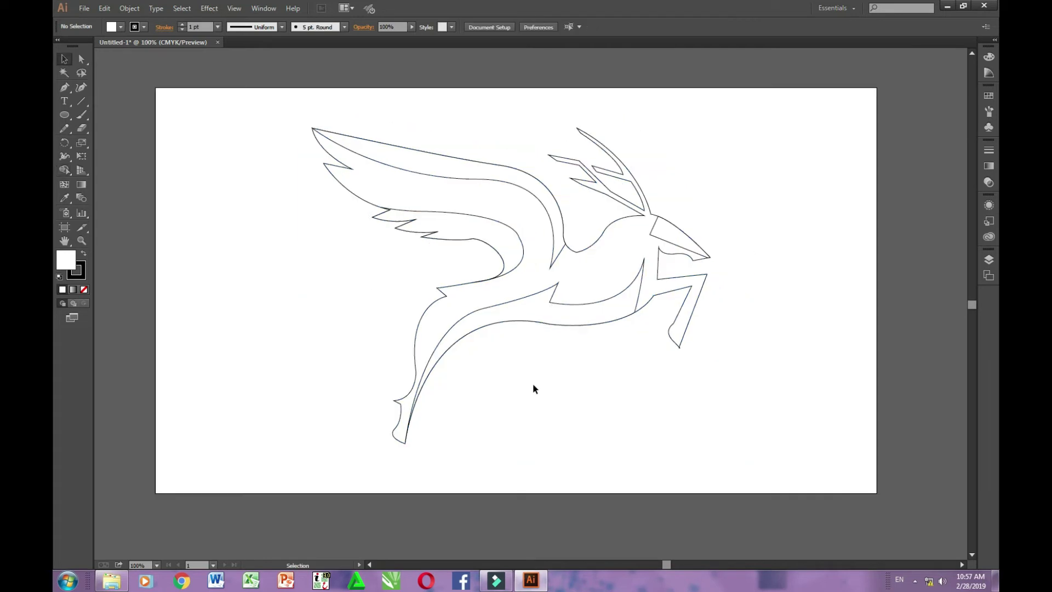
Reshape the antler where it joins the head by moving its anchor points
scroll(534, 388, "up", 1)
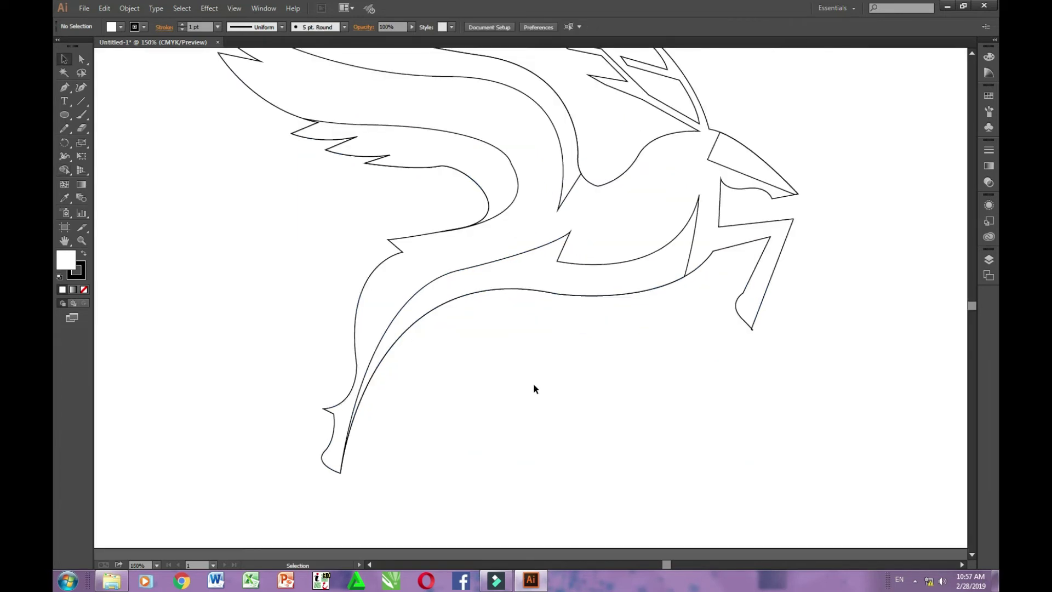
scroll(548, 388, "down", 1)
left_click_drag(580, 415, 574, 404)
left_click(628, 248)
left_click(696, 192)
left_click(649, 242)
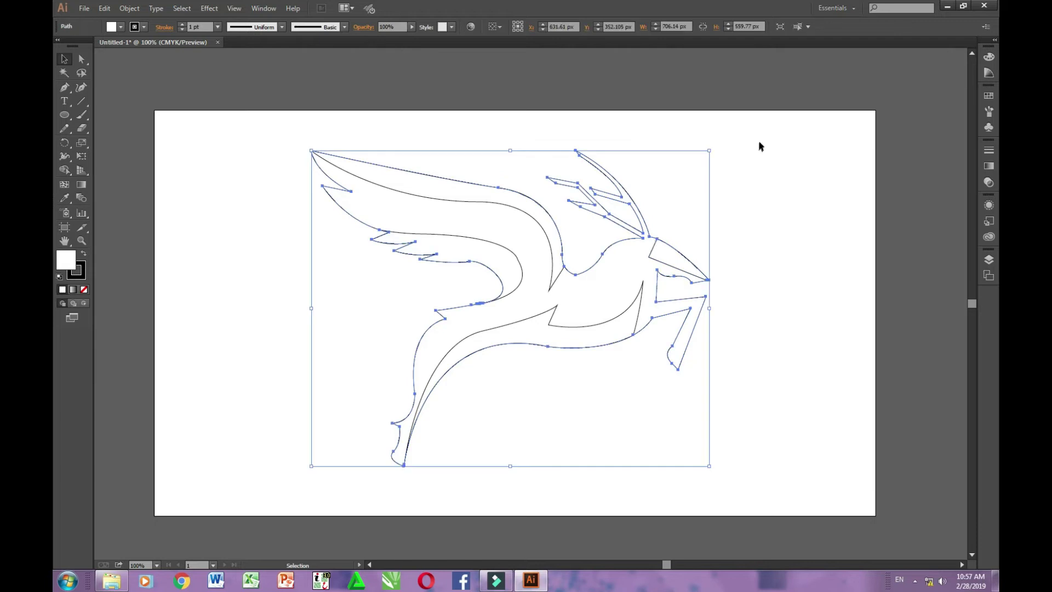
key("a")
mouse_move(771, 129)
left_mouse_down()
mouse_move(556, 251)
mouse_move(536, 195)
mouse_move(610, 215)
left_mouse_up()
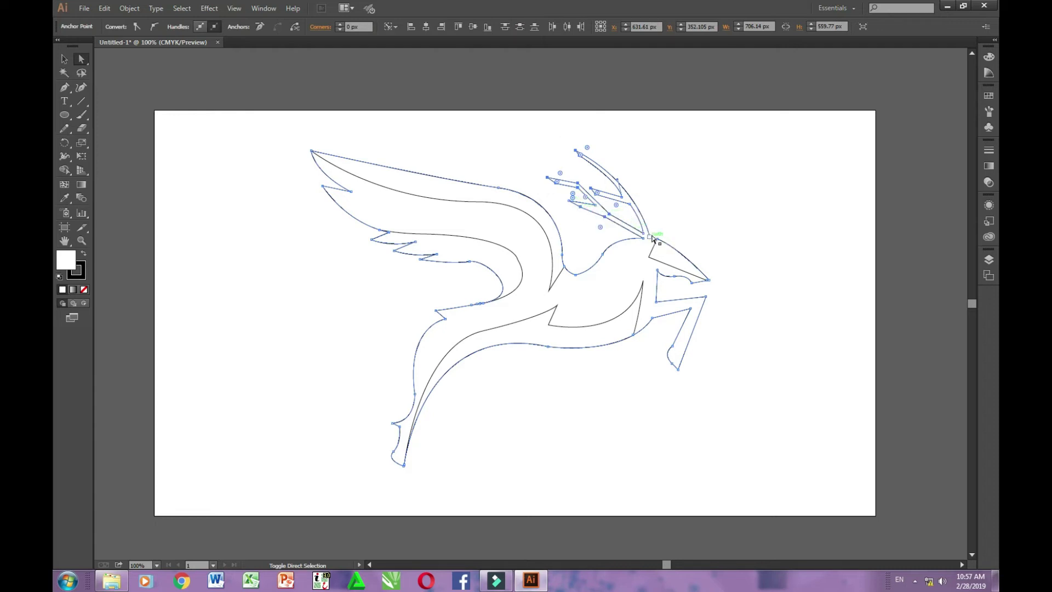
left_click_drag(640, 235, 645, 236)
Move the nose anchor up and left, and nudge a head anchor down and right
left_click(658, 271)
left_click_drag(660, 263, 655, 239)
left_click(747, 264)
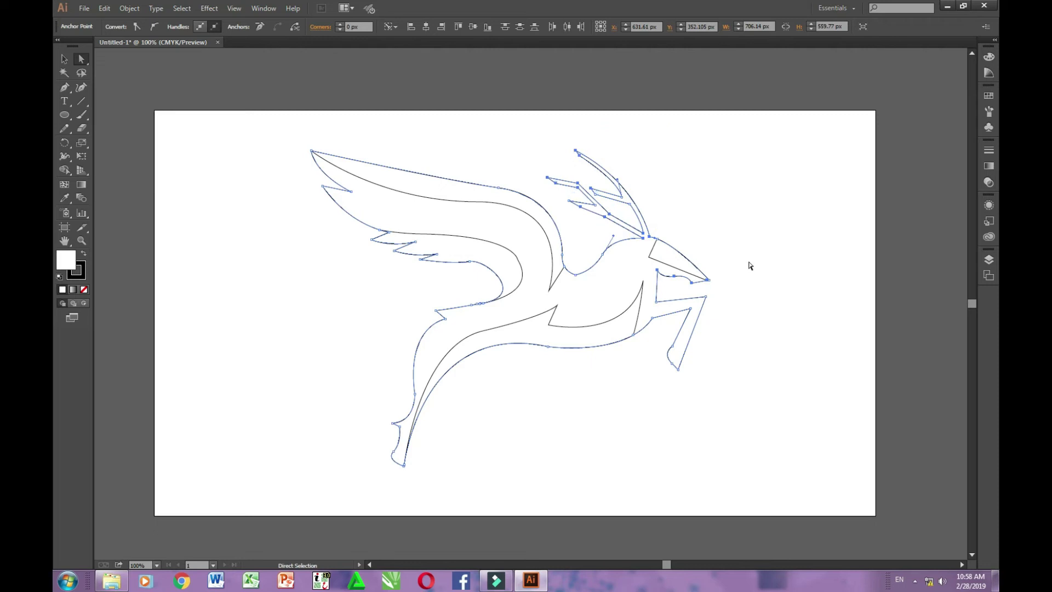
left_click(617, 247)
left_click_drag(606, 257, 614, 262)
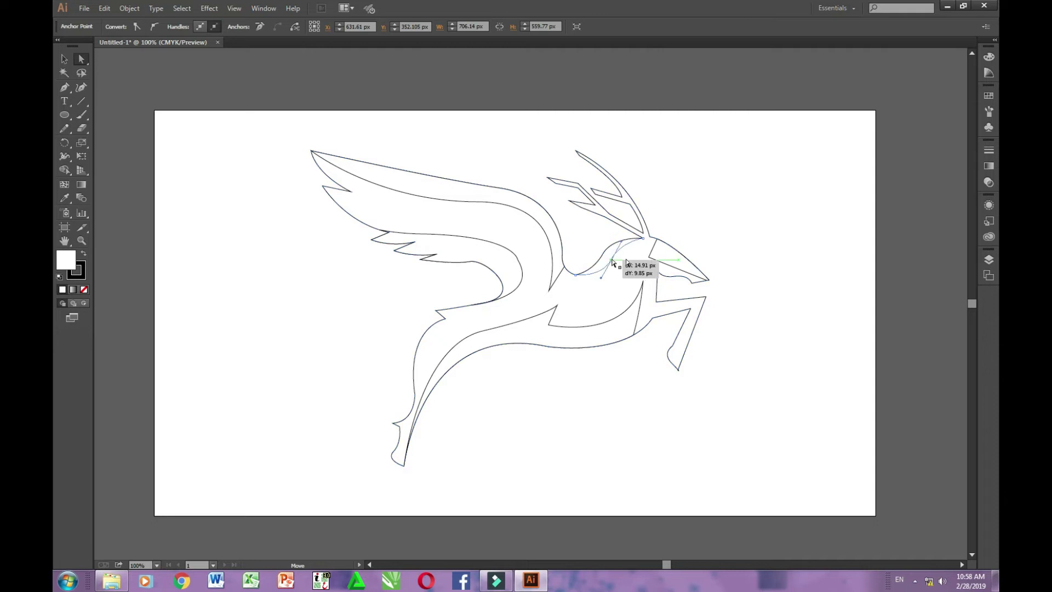
left_click(748, 236)
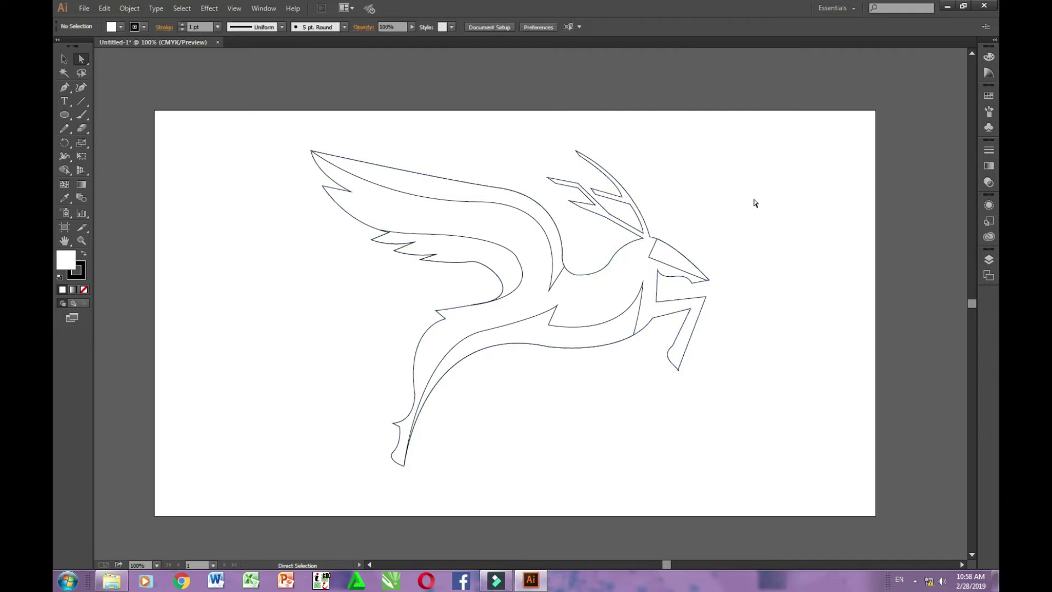
Rotate the whole selected deer drawing about 12 degrees so the head rises to the upper right
left_click_drag(696, 196, 248, 497)
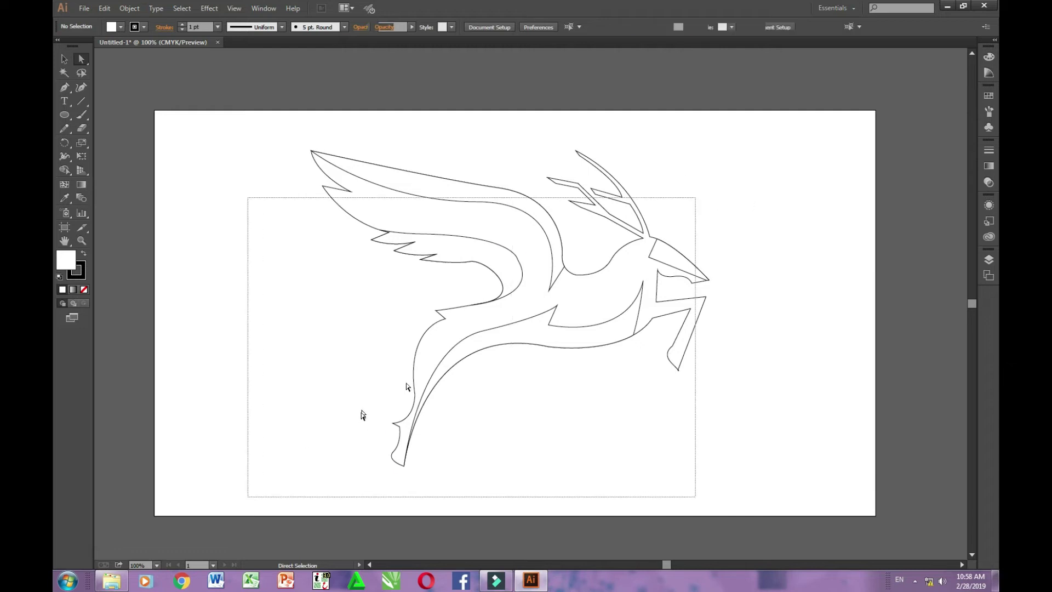
key("v")
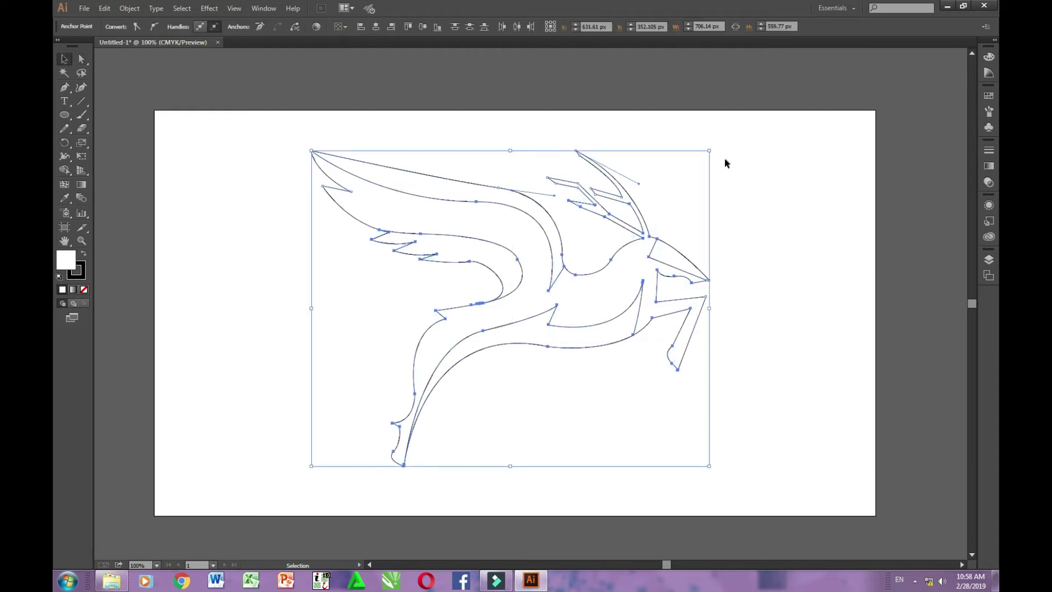
left_click_drag(706, 135, 670, 106)
left_click(820, 317)
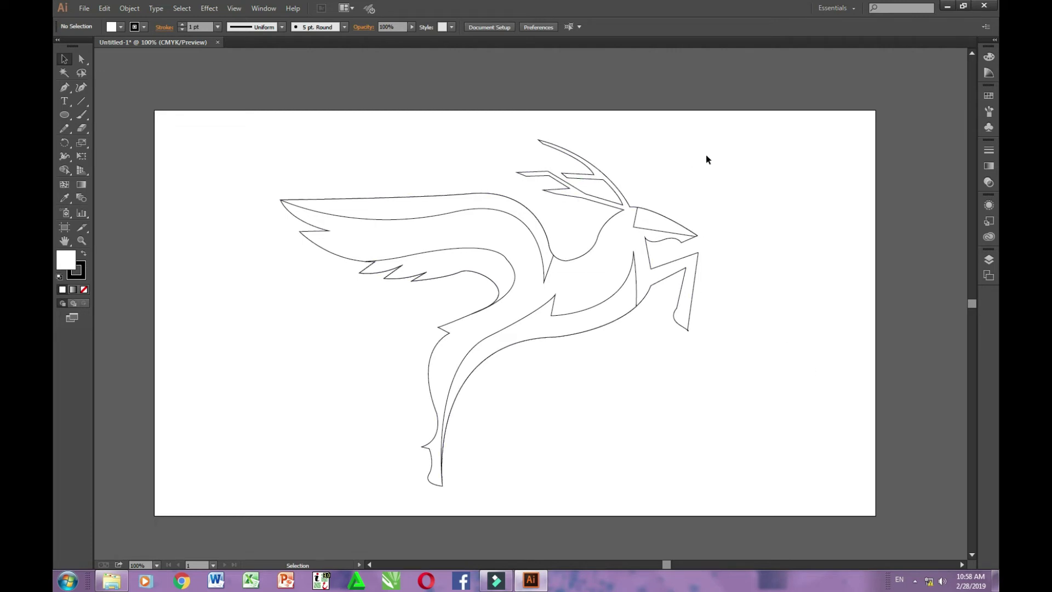
left_click(603, 225)
left_click(754, 159)
left_click(624, 213)
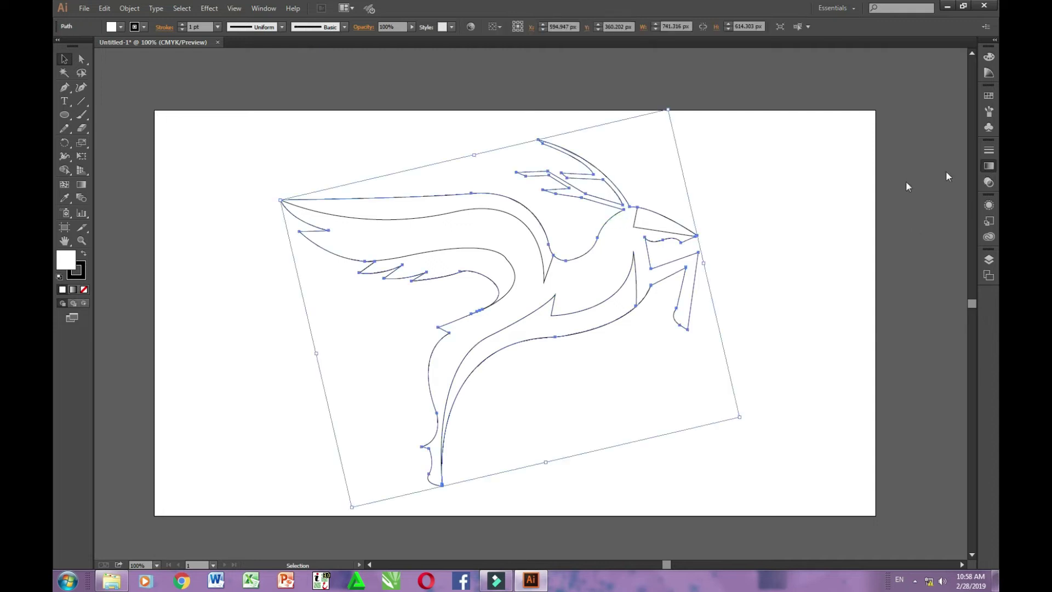
Fill the deer with a gradient and set its dark stop to a CMYK blue
left_click(849, 159)
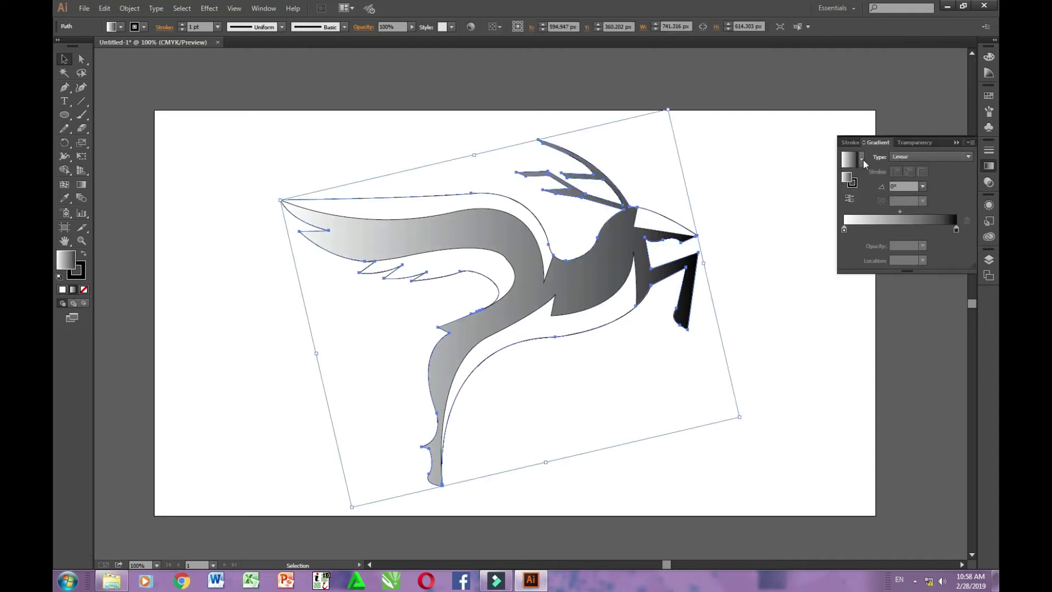
left_click(862, 159)
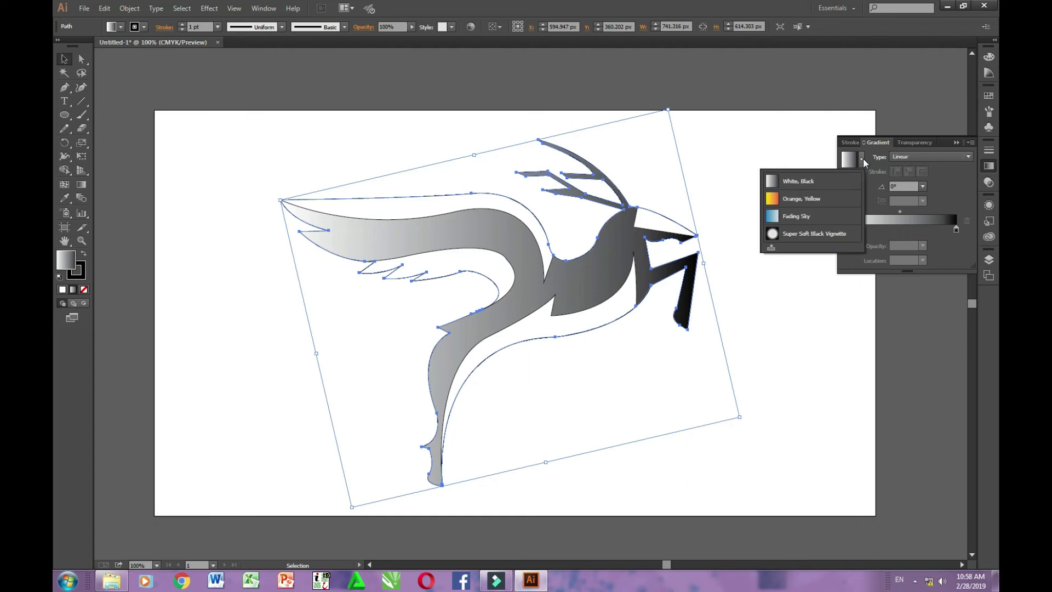
double_click(956, 230)
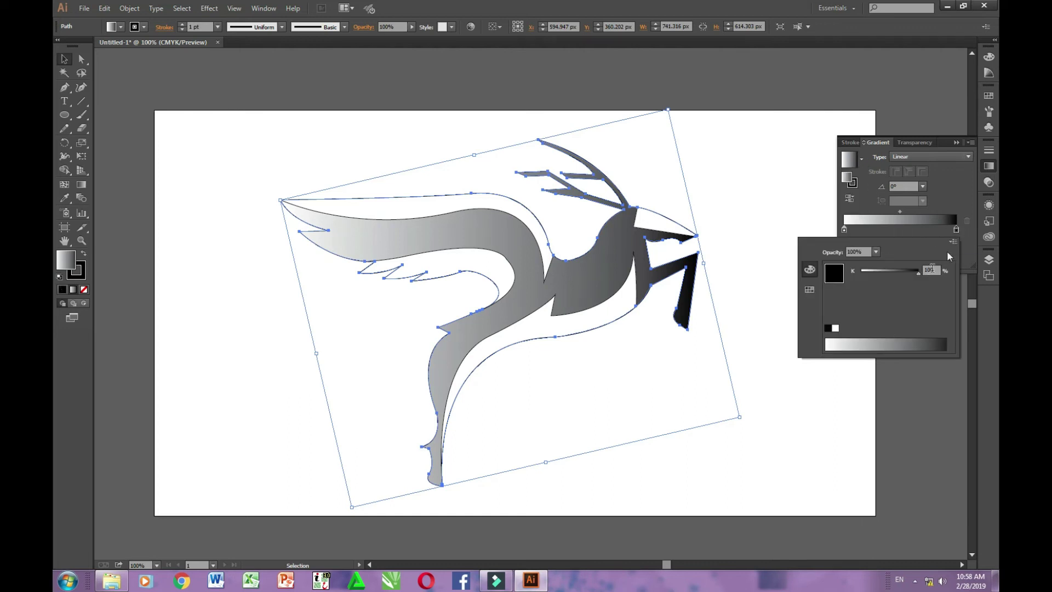
left_click(955, 242)
left_click(924, 278)
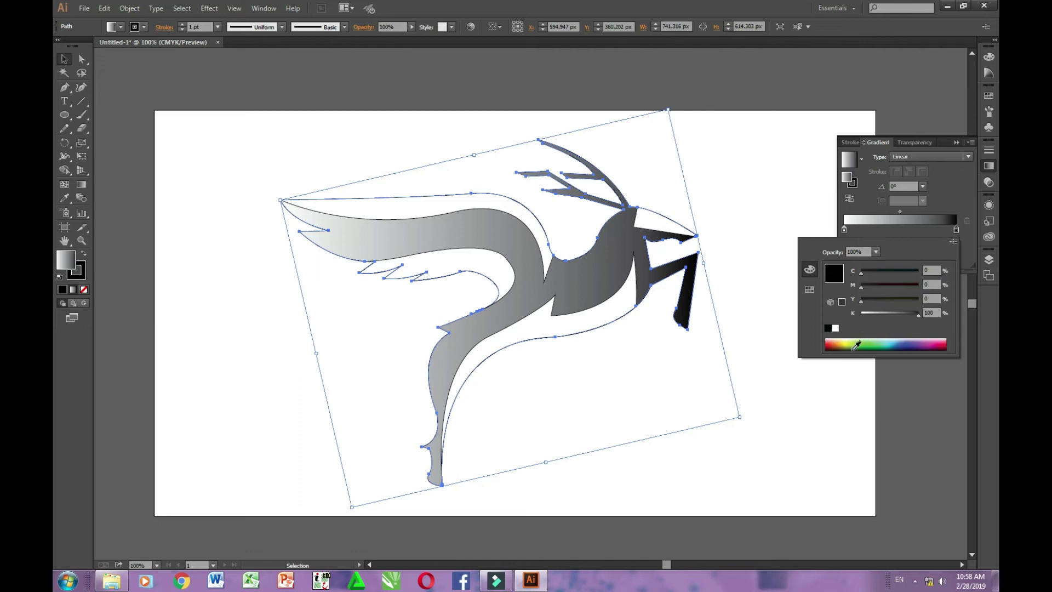
left_click(895, 344)
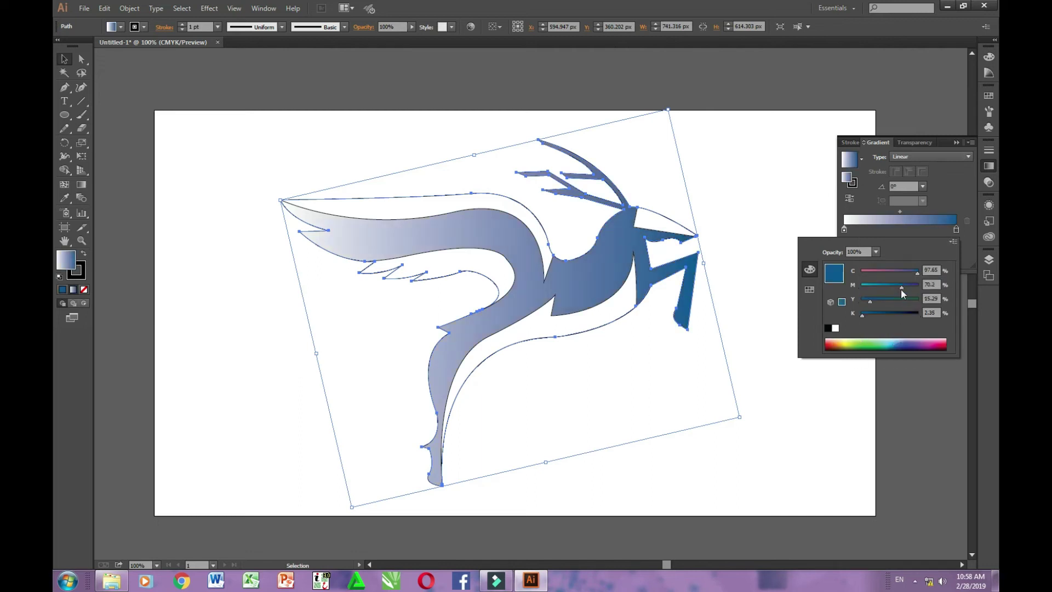
left_click(863, 315)
Turn the white gradient stop into a CMYK cyan-blue and darken the right stop
double_click(844, 230)
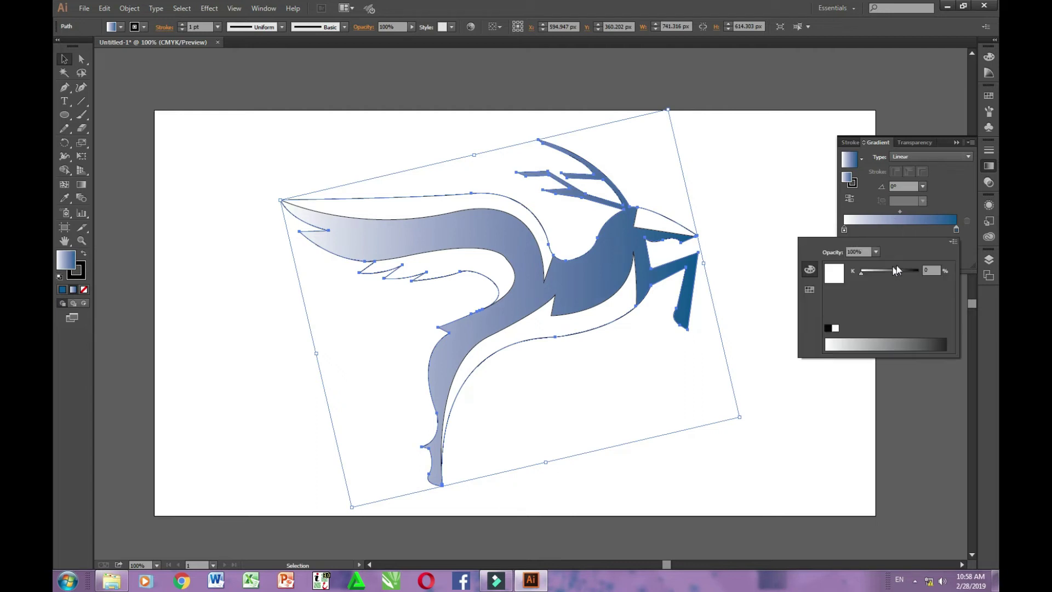
left_click(953, 241)
left_click(888, 283)
left_click(894, 342)
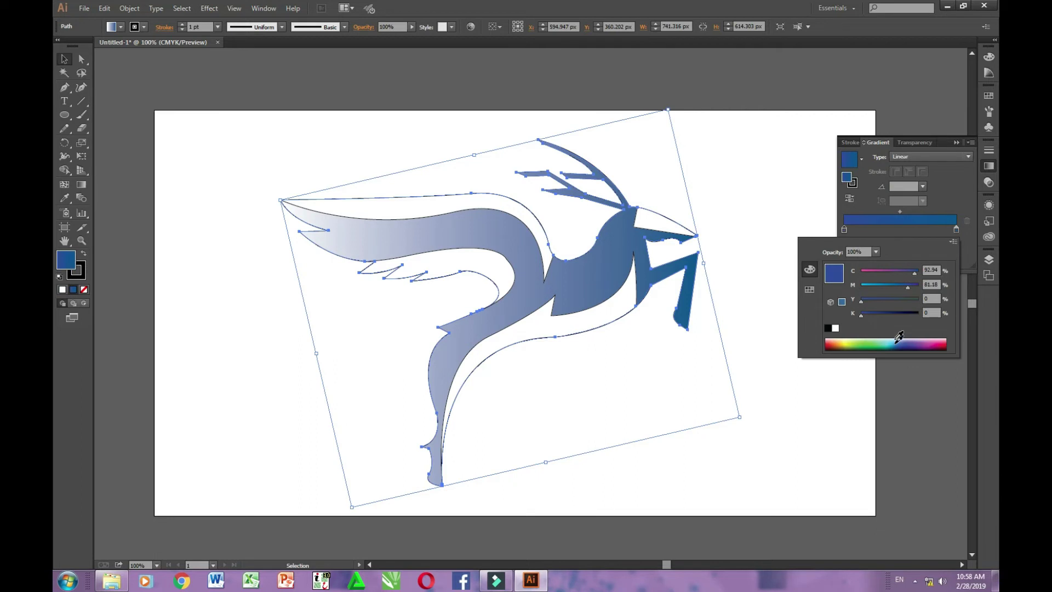
left_click_drag(908, 285, 887, 290)
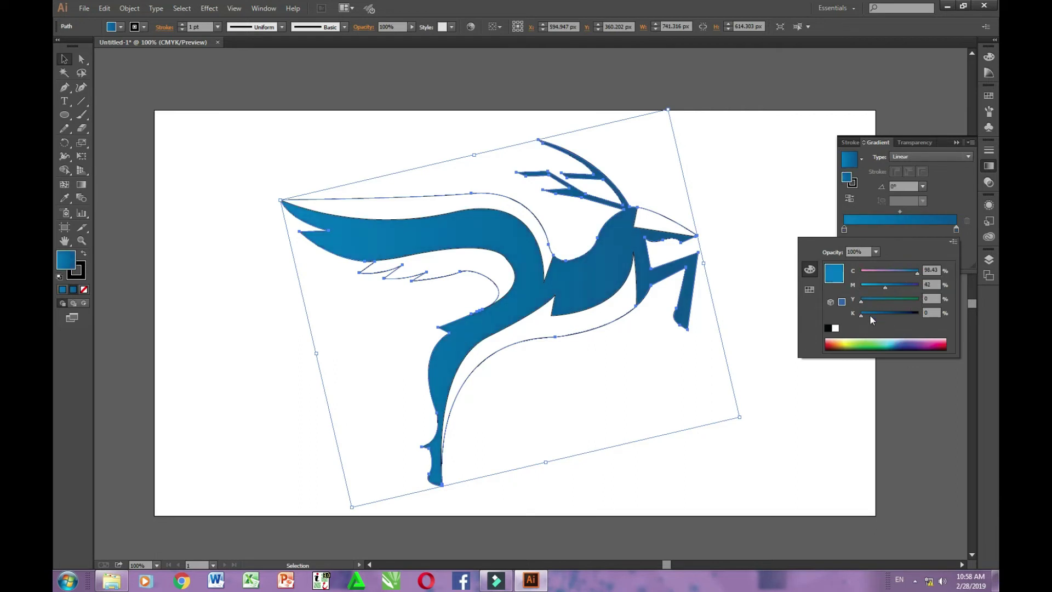
mouse_move(862, 315)
left_mouse_down()
mouse_move(886, 317)
mouse_move(873, 319)
left_mouse_up()
left_click(954, 145)
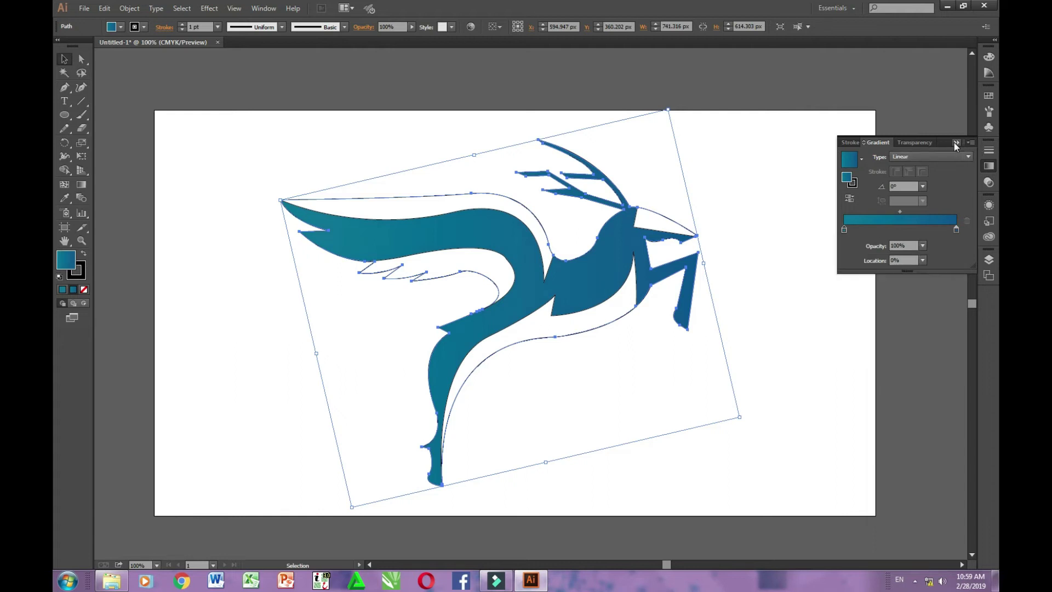
double_click(957, 230)
left_click_drag(864, 316, 877, 313)
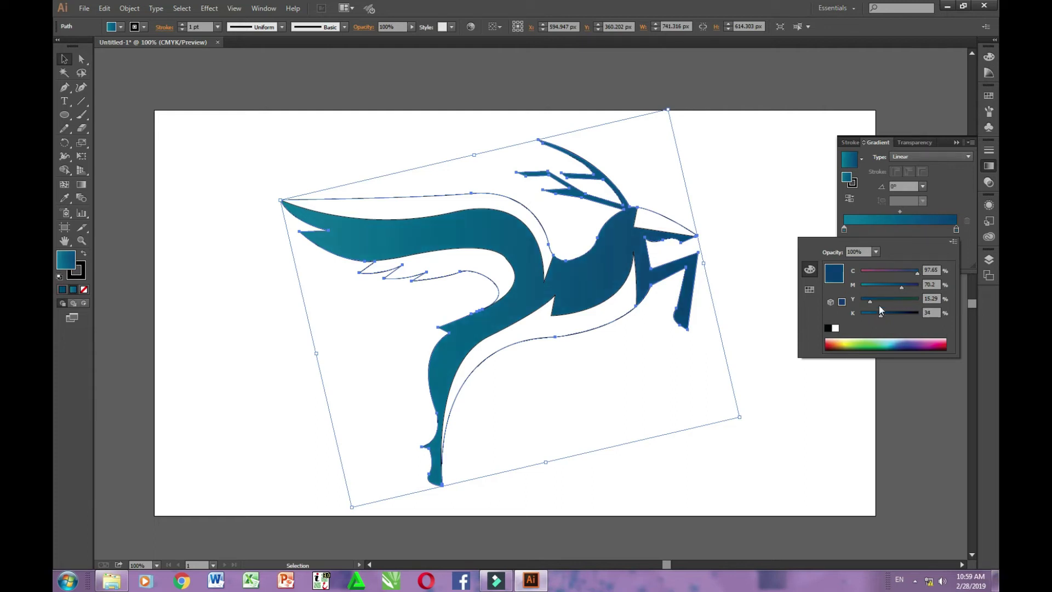
left_click(934, 156)
Make the gradient radial and stretch it across the deer with the Gradient tool
left_click(920, 181)
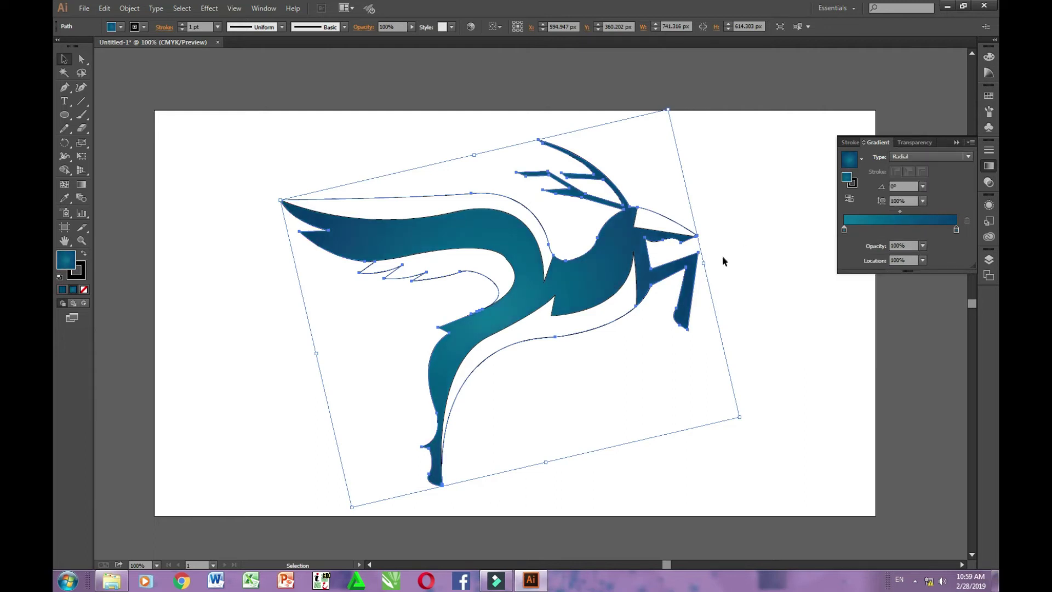
left_click(957, 143)
key("g")
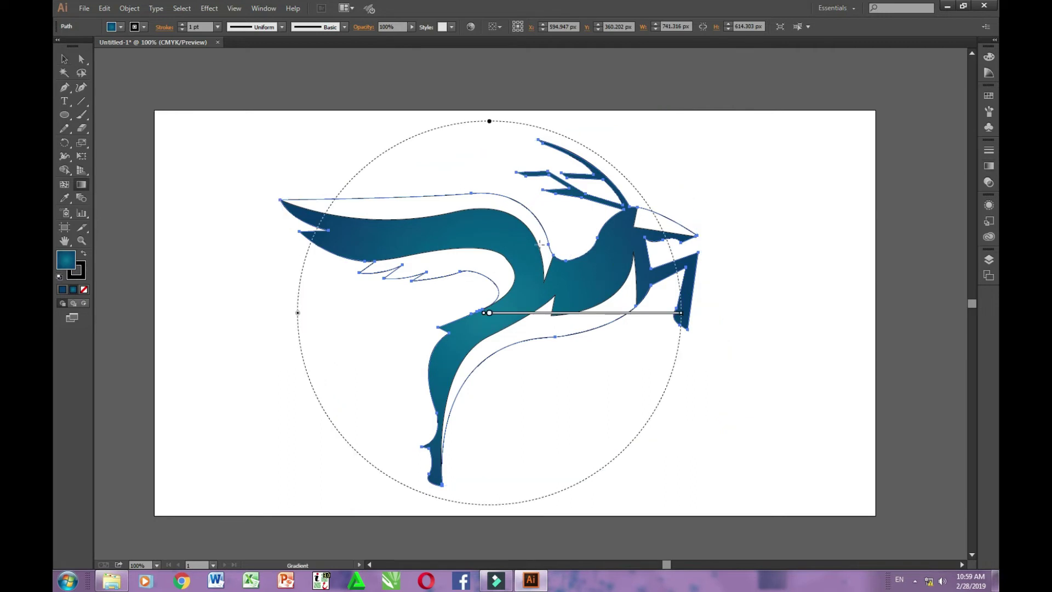
left_click_drag(559, 291, 732, 417)
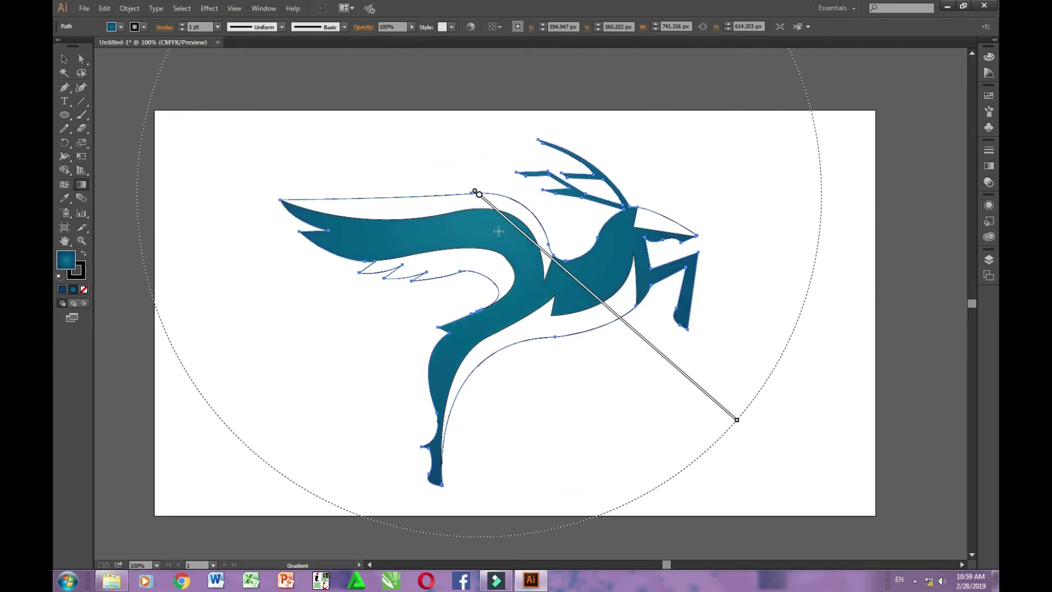
left_click_drag(404, 189, 598, 360)
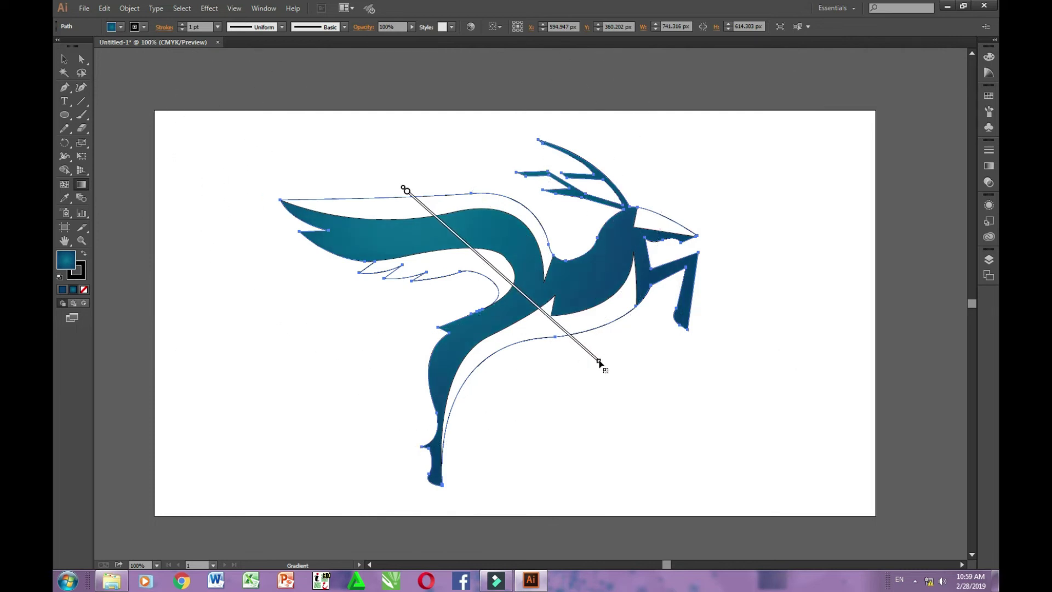
left_click_drag(464, 160, 676, 418)
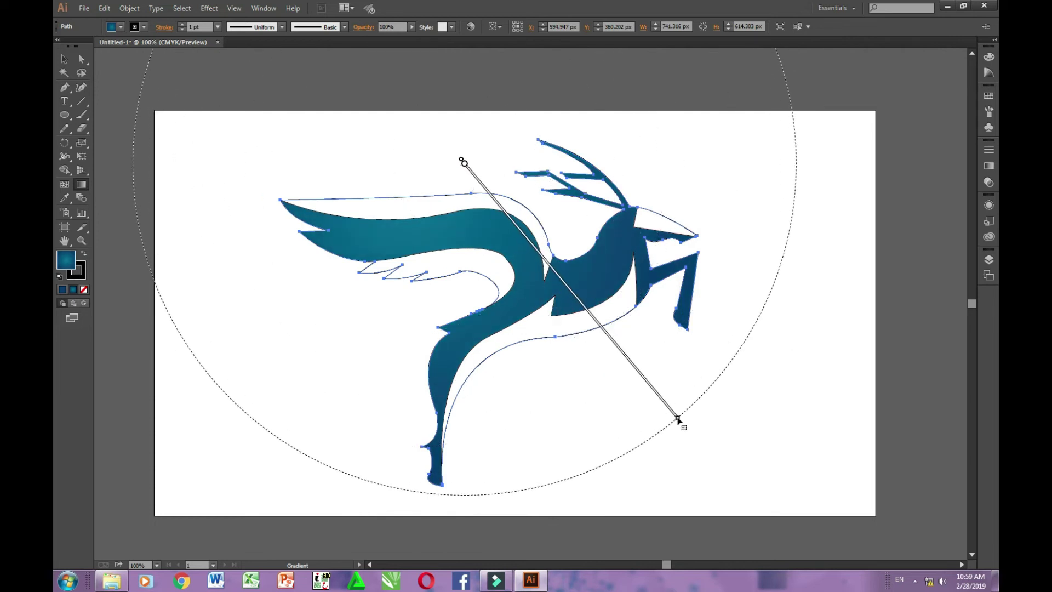
Copy the teal gradient onto the upper wing piece with the Eyedropper
key("v")
left_click(290, 310)
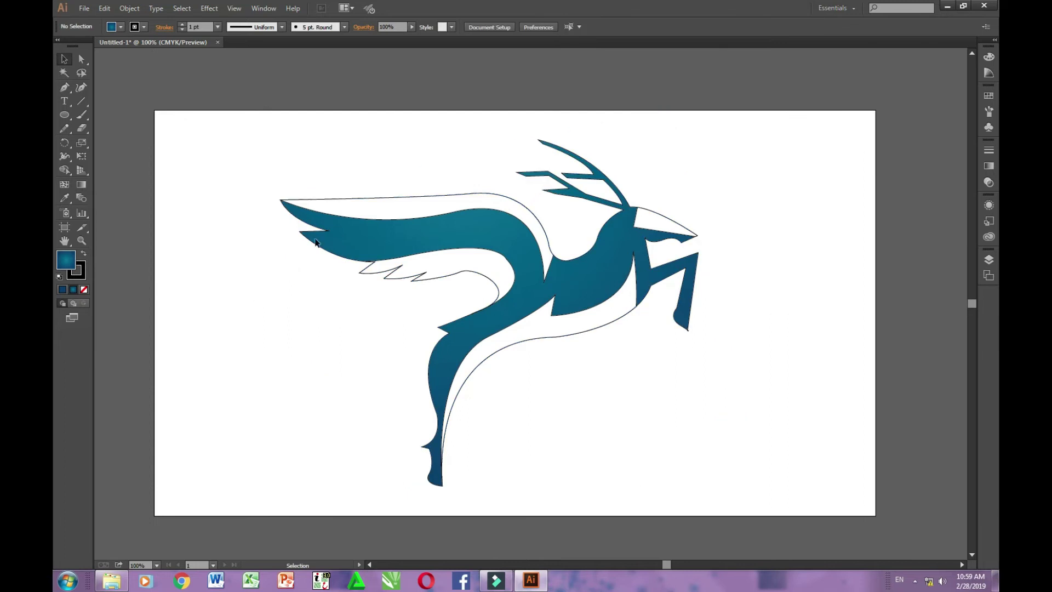
left_click(408, 208)
key("i")
left_click(488, 226)
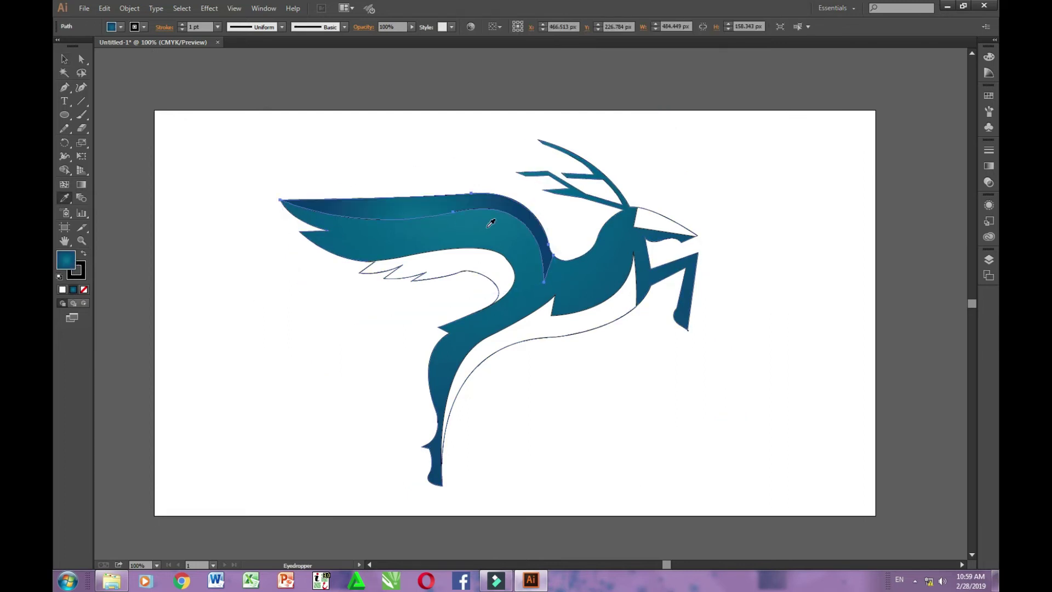
Eyedropper the teal gradient onto the lower white wing piece
key("v")
left_click(189, 339)
left_click(436, 263)
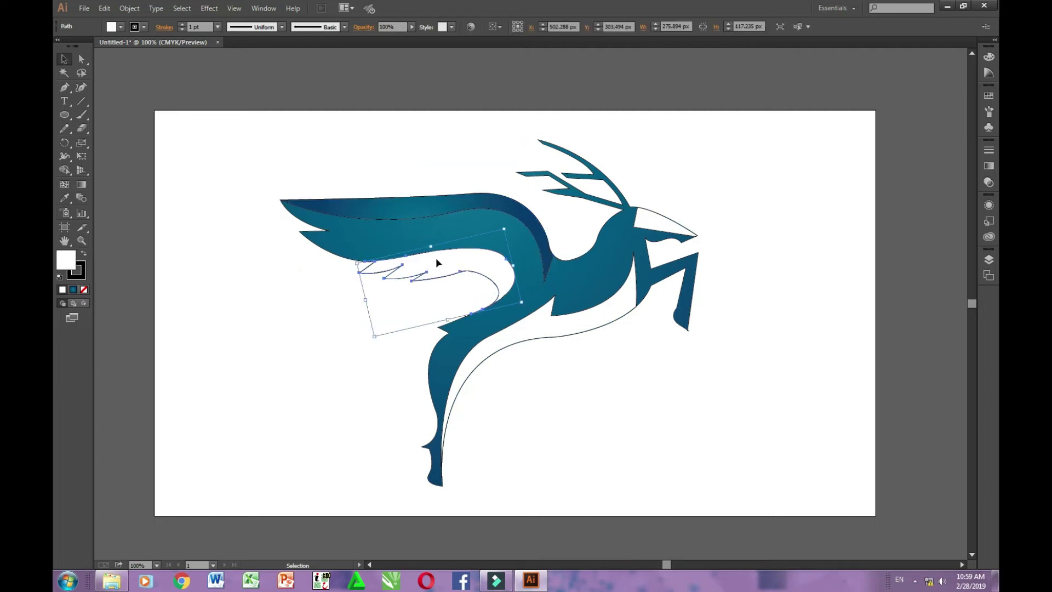
key("t")
key("i")
left_click(469, 228)
key("v")
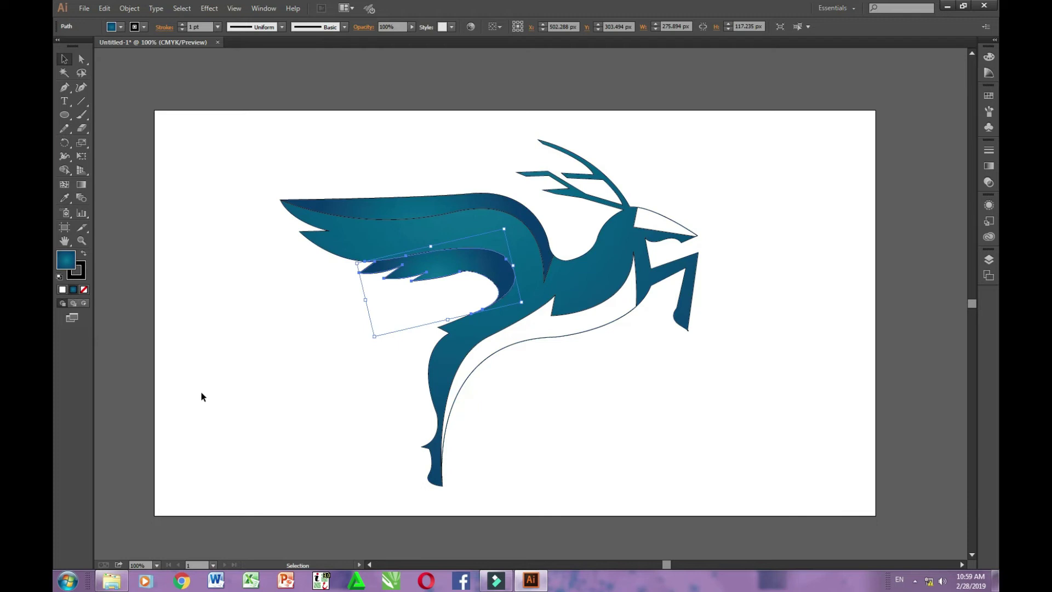
left_click(201, 395)
Apply the same teal gradient to the white body strip and the head piece
left_click(570, 323)
key("i")
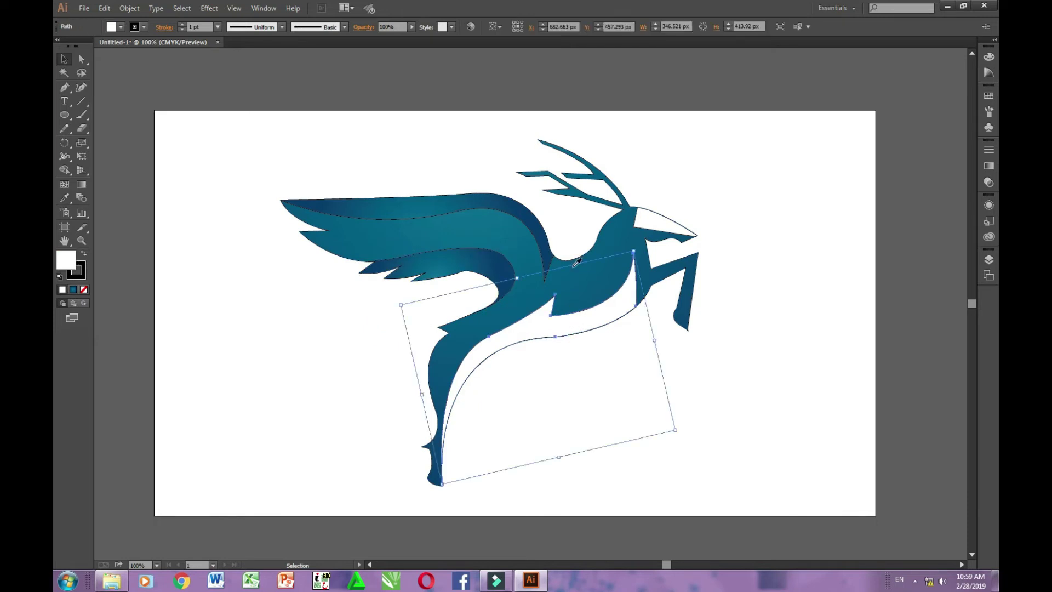
left_click(577, 263)
left_click(662, 254)
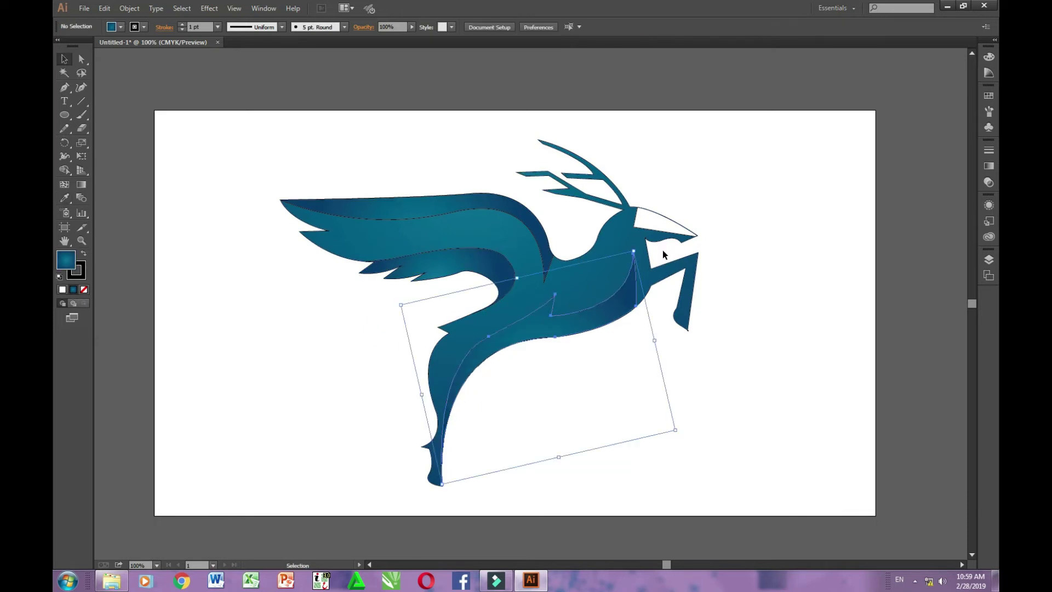
left_click(662, 230)
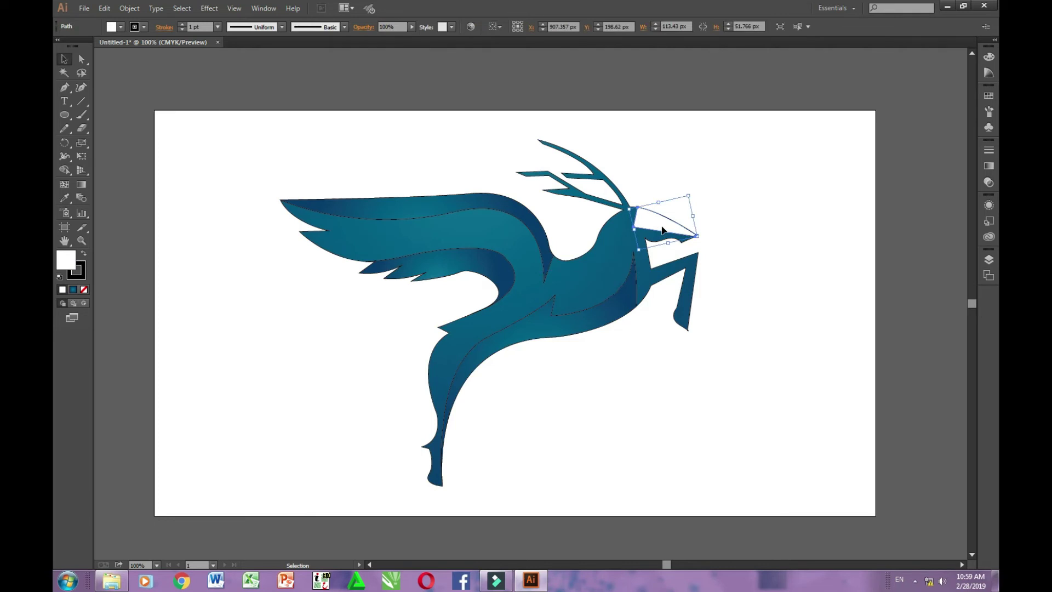
key("i")
left_click(601, 268)
key("v")
left_click(314, 361)
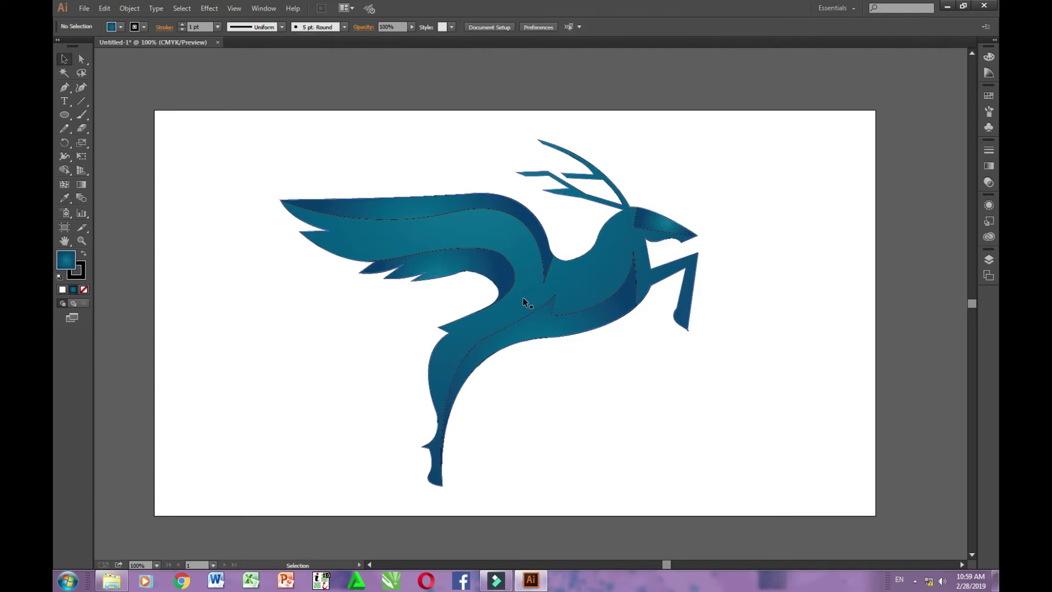
Remove the outline stroke from all deer pieces, close the Color panel, and select the body
left_click_drag(757, 160, 385, 430)
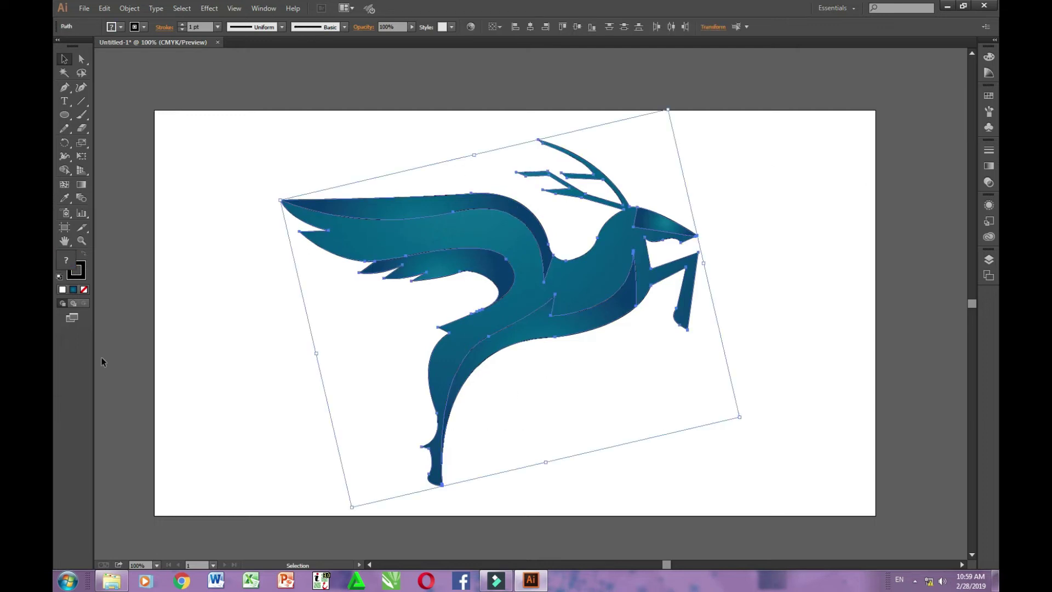
left_click(84, 289)
left_click(191, 274)
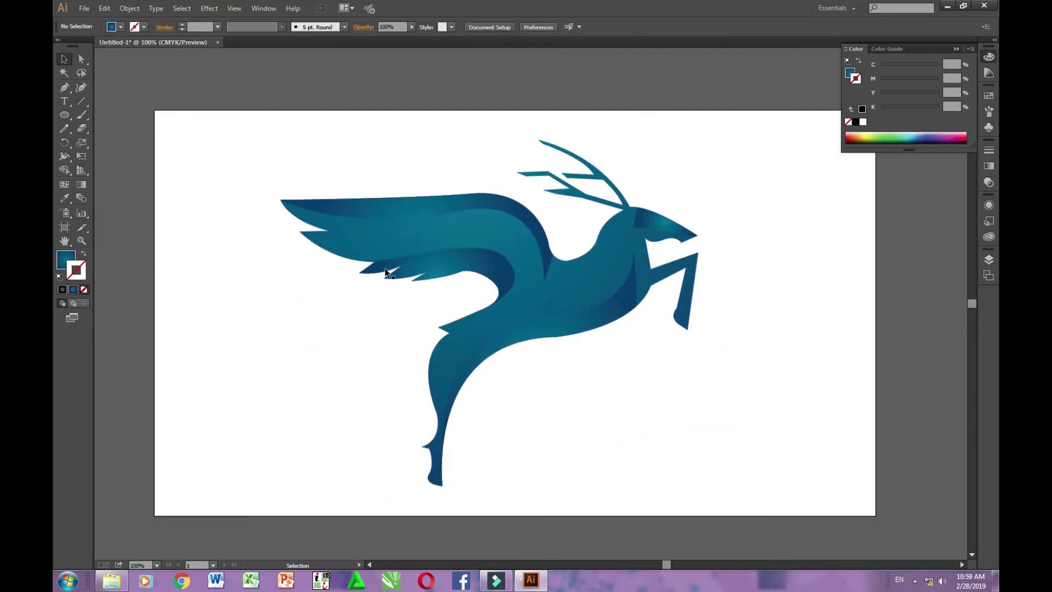
left_click(956, 48)
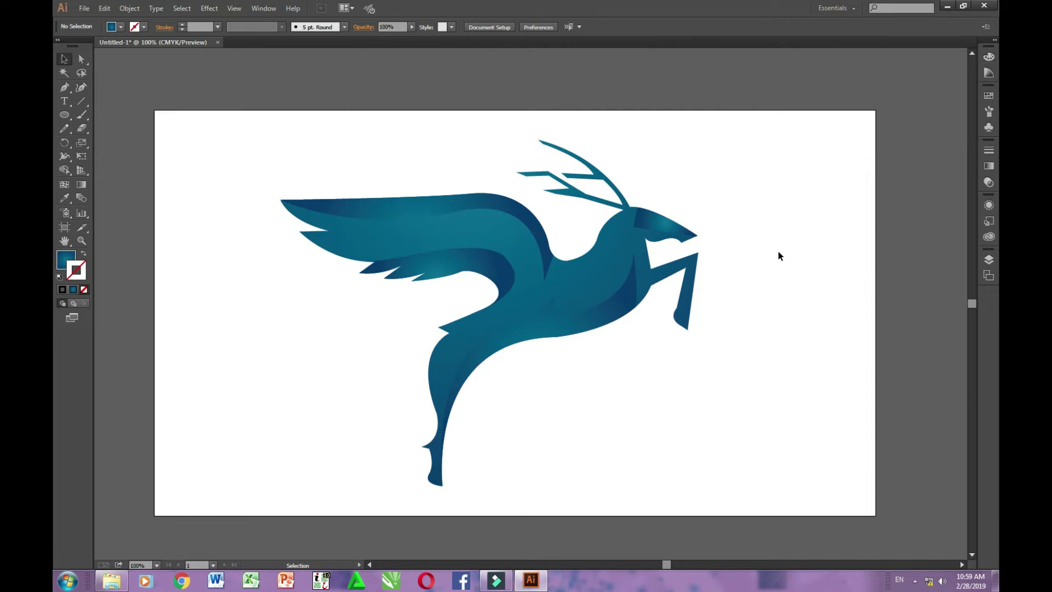
left_click(503, 350)
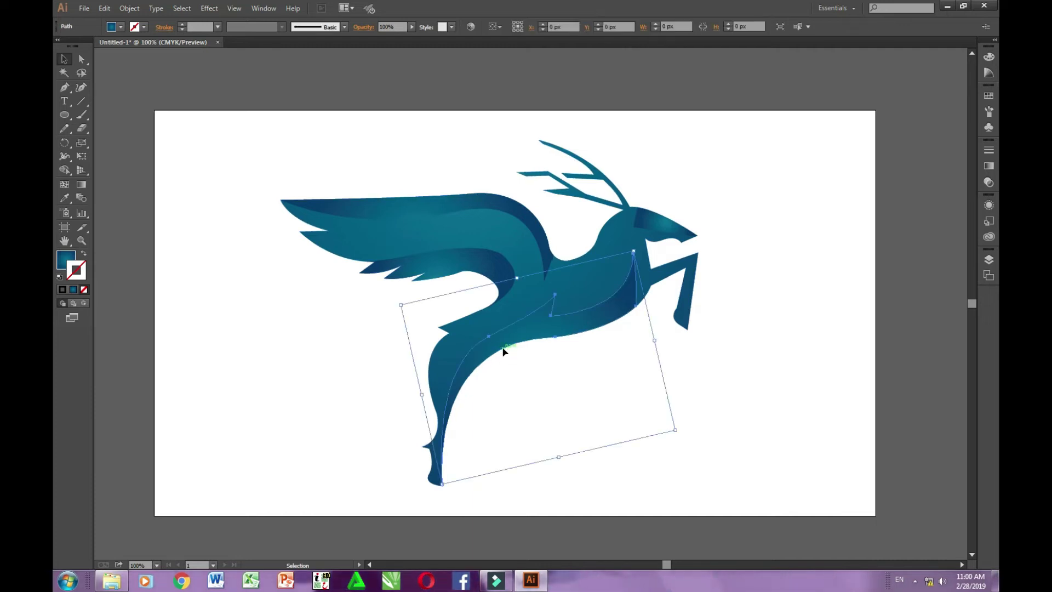
Drag the lower-edge anchor's handles to reshape the curve under the body toward the leg
key("a")
left_click(554, 338)
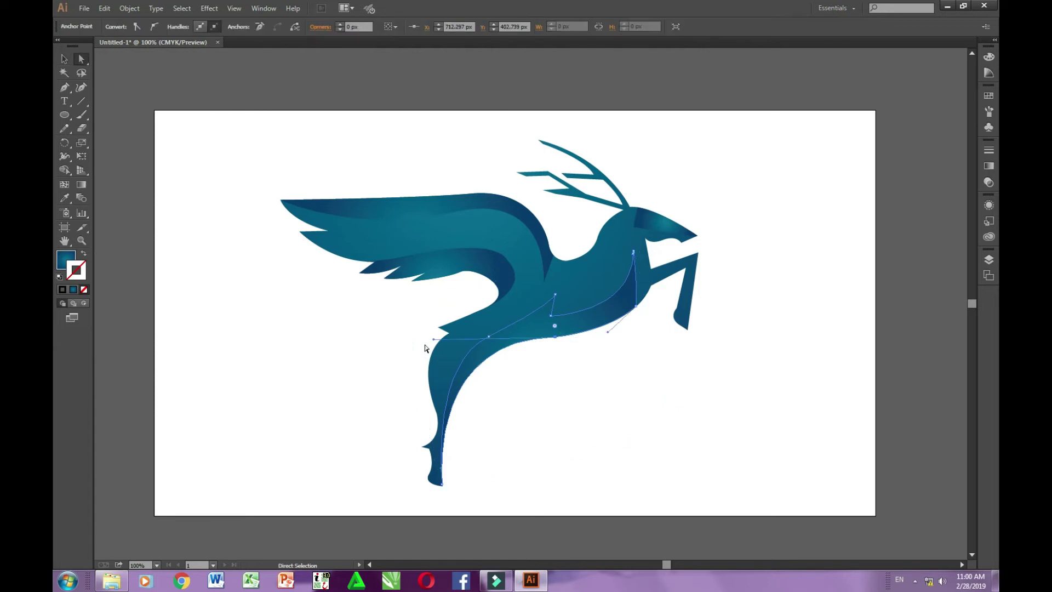
left_click_drag(434, 340, 454, 380)
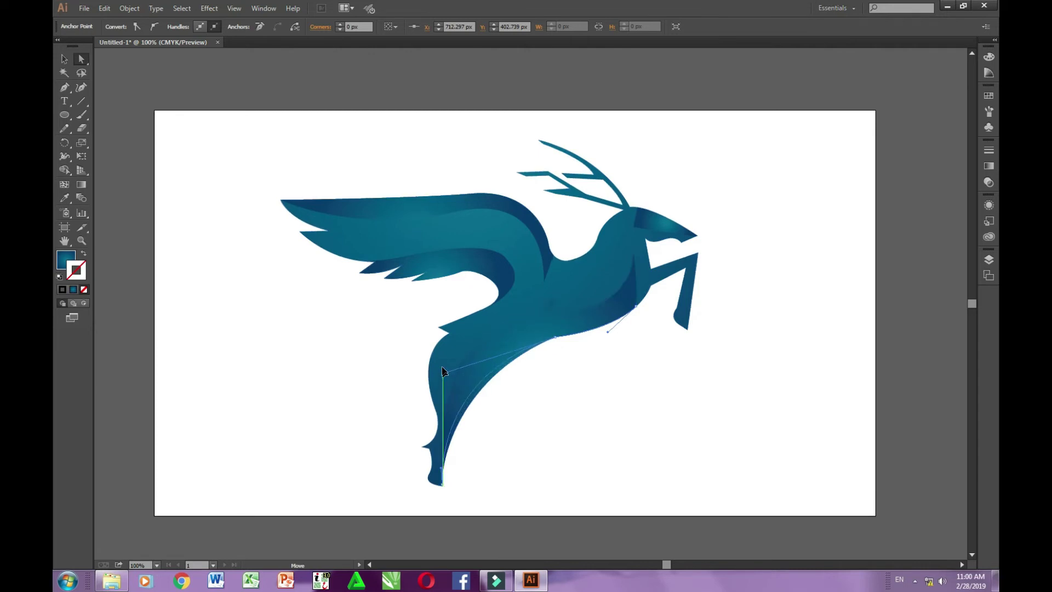
left_click_drag(454, 380, 441, 362)
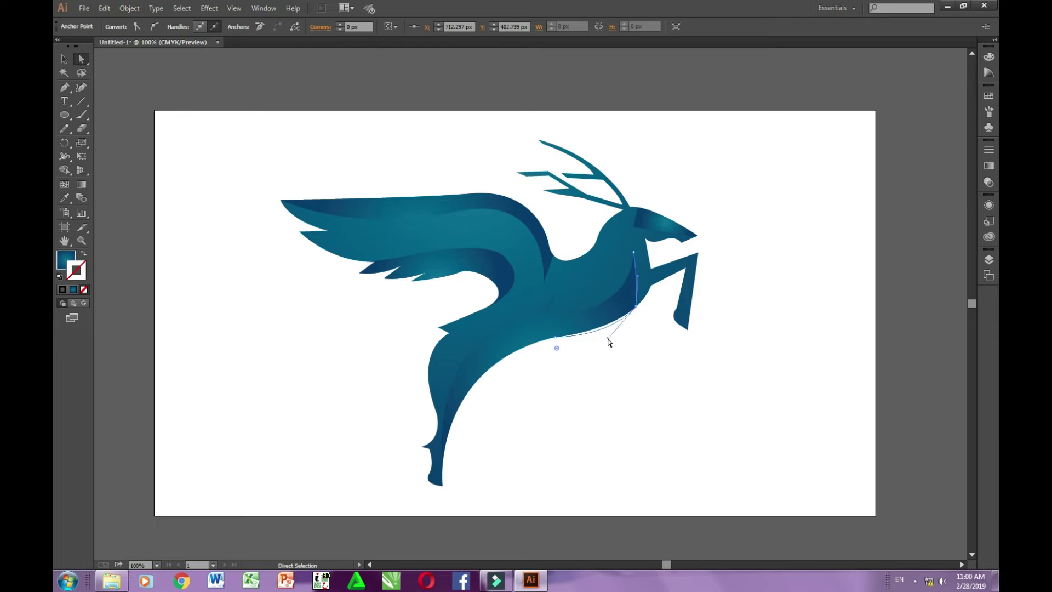
left_click(572, 350)
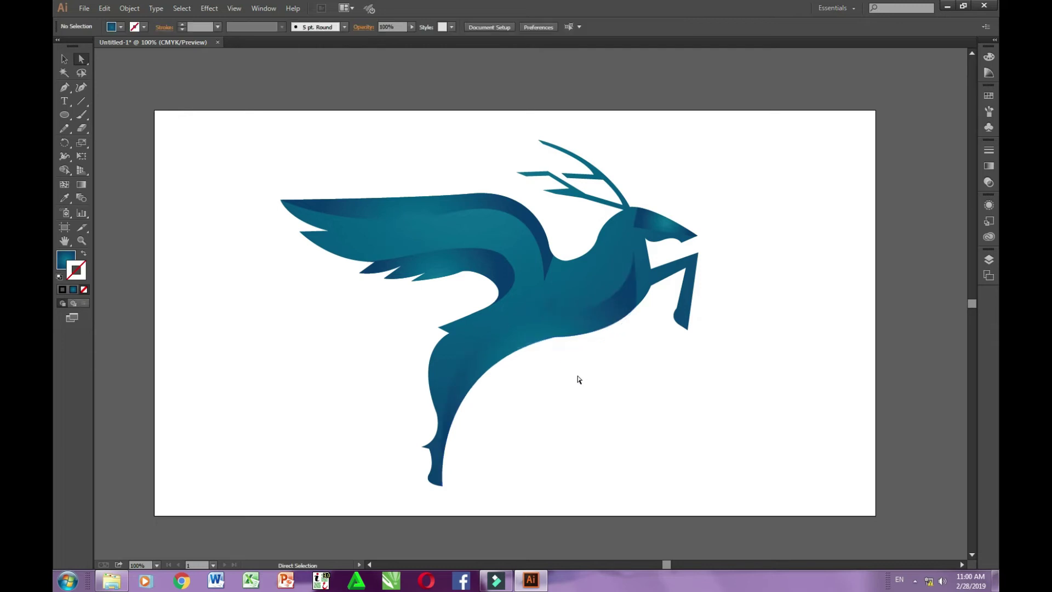
Redraw the body's radial gradient angled from the chest toward the lower leg
left_click(532, 341)
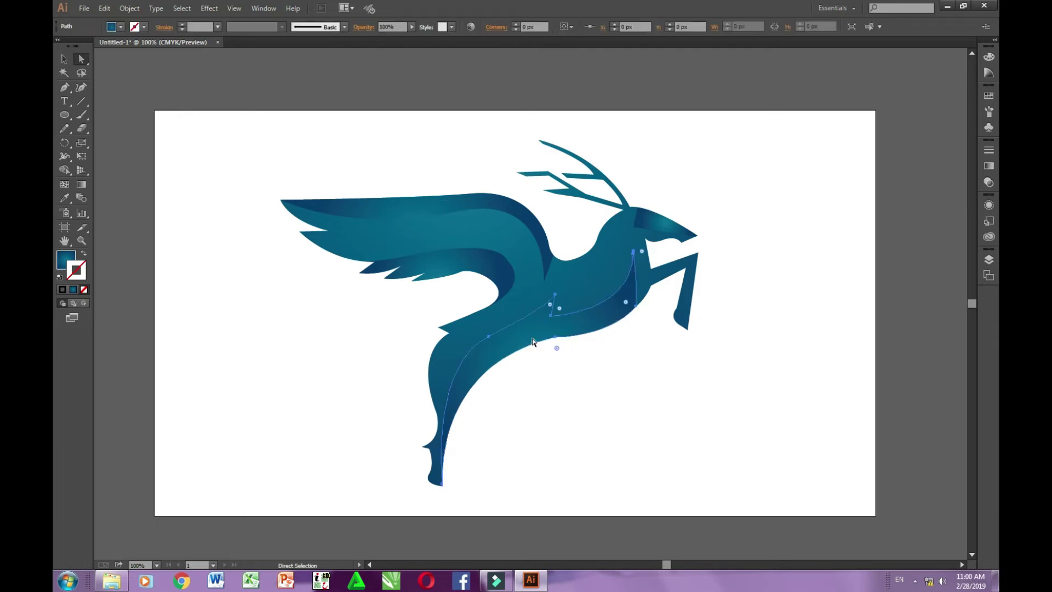
key("g")
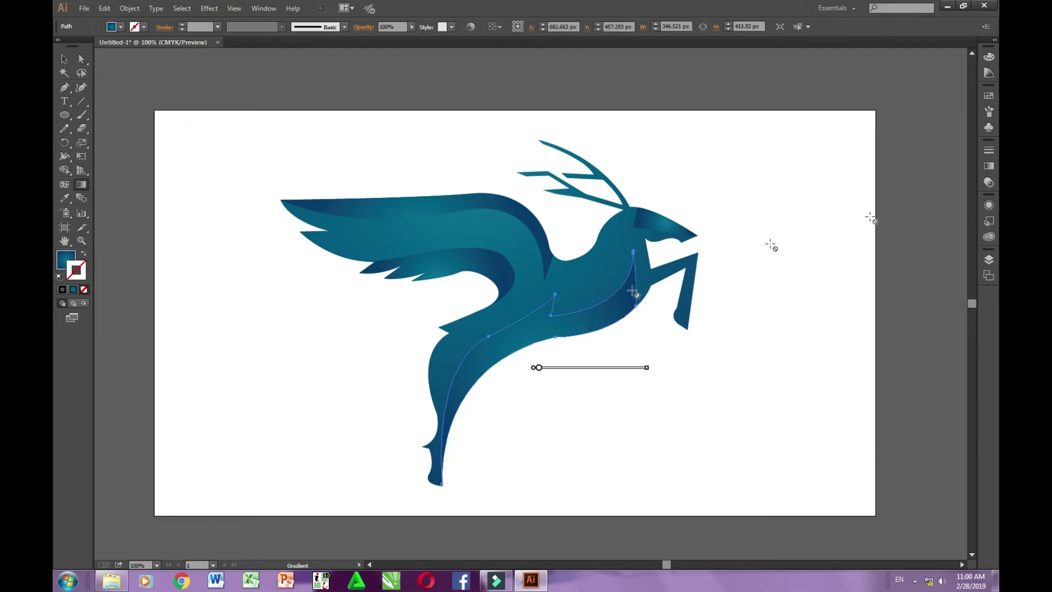
left_click(63, 262)
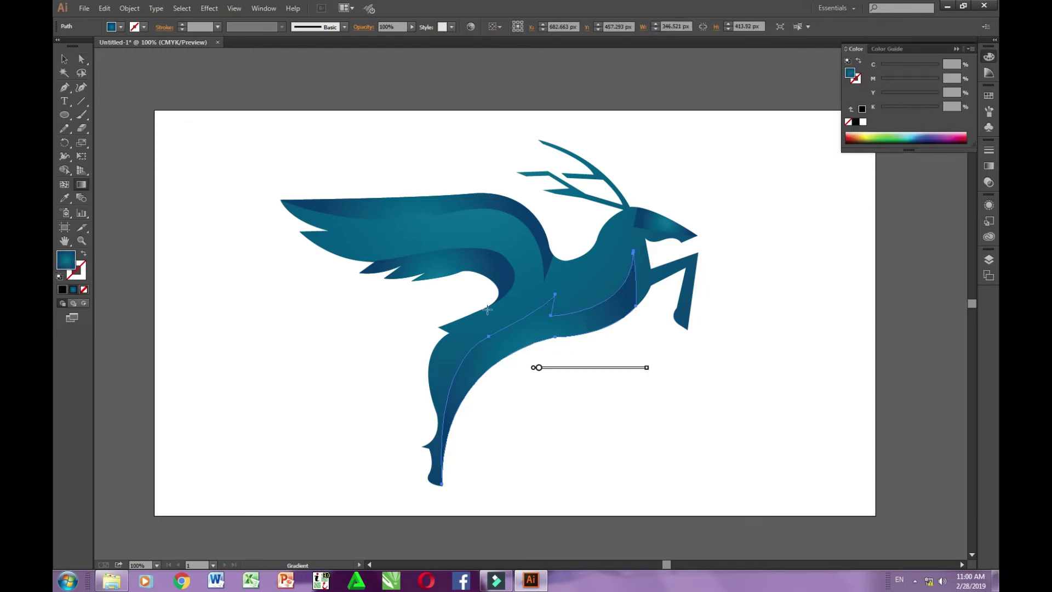
left_click_drag(614, 280, 419, 413)
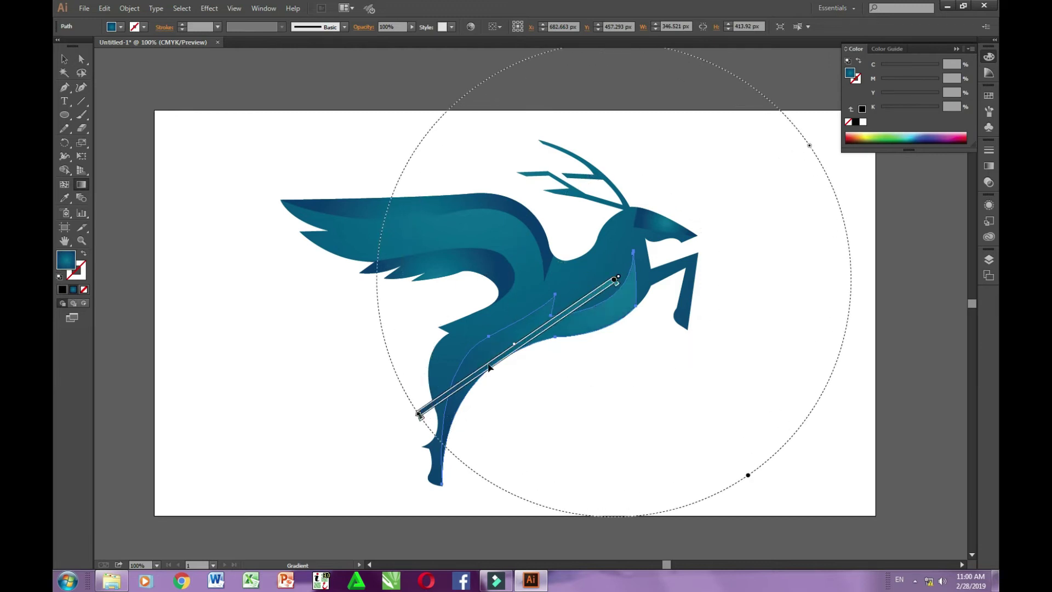
mouse_move(569, 285)
left_mouse_down()
mouse_move(440, 429)
mouse_move(462, 375)
left_mouse_up()
left_click_drag(622, 286, 469, 376)
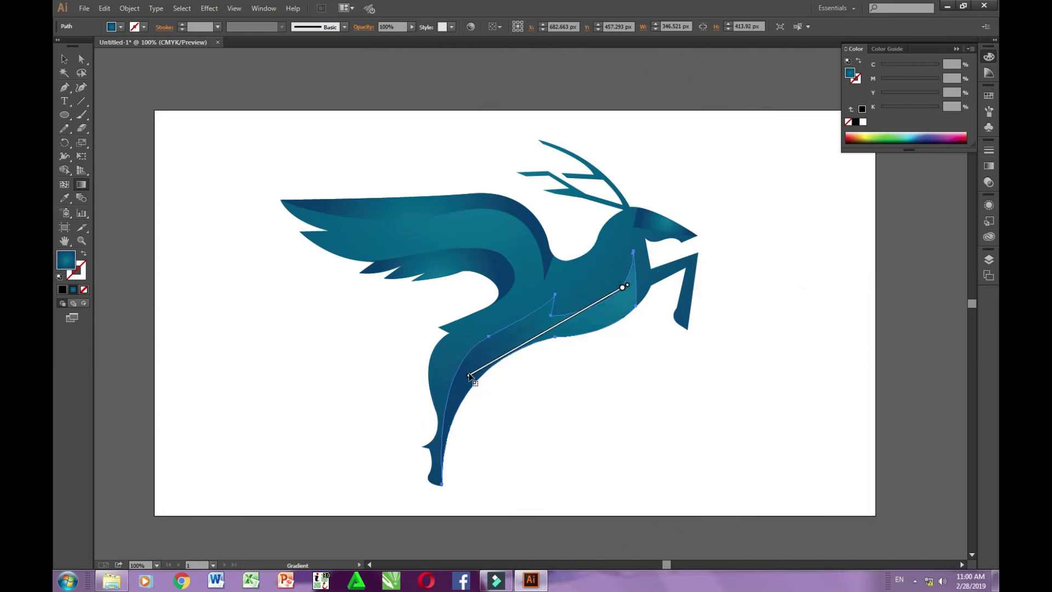
key("v")
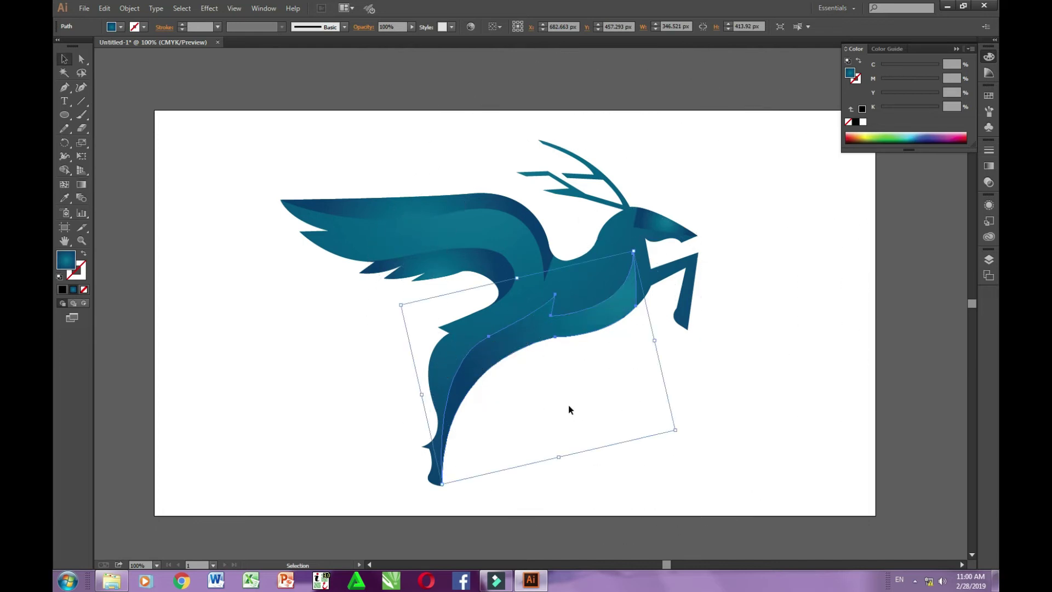
left_click(570, 407)
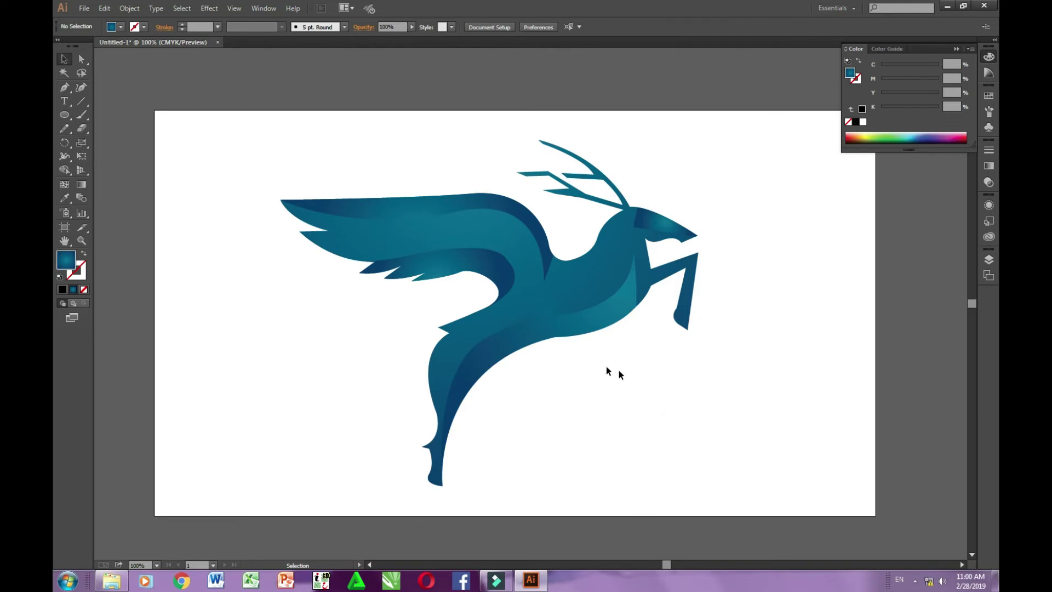
Redraw the inner wing's radial gradient to run from the wingtip toward the body
left_click(543, 332)
left_click(573, 419)
left_click(451, 270)
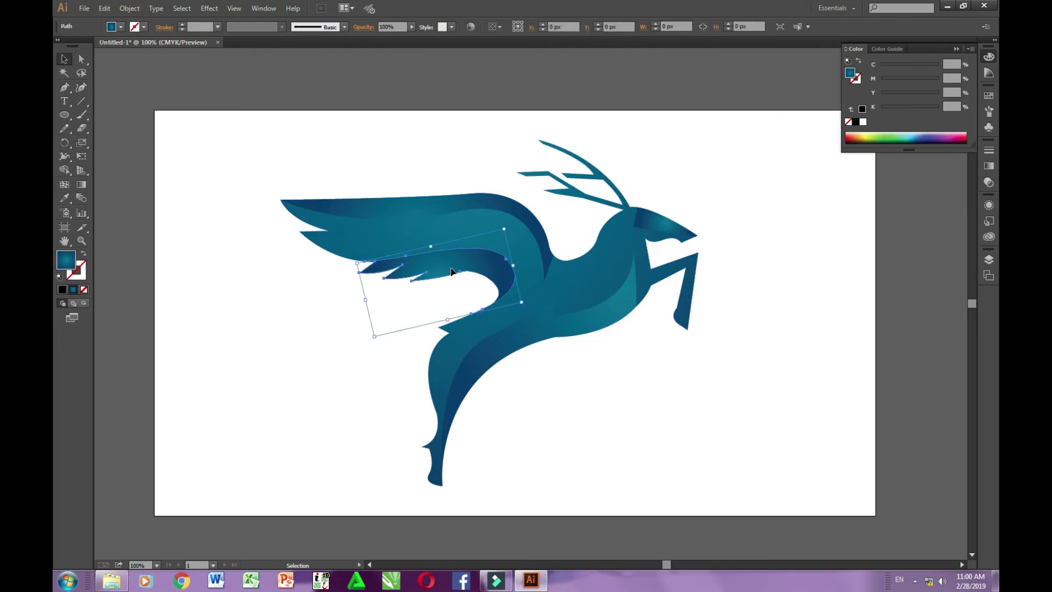
key("g")
left_click_drag(525, 280, 338, 228)
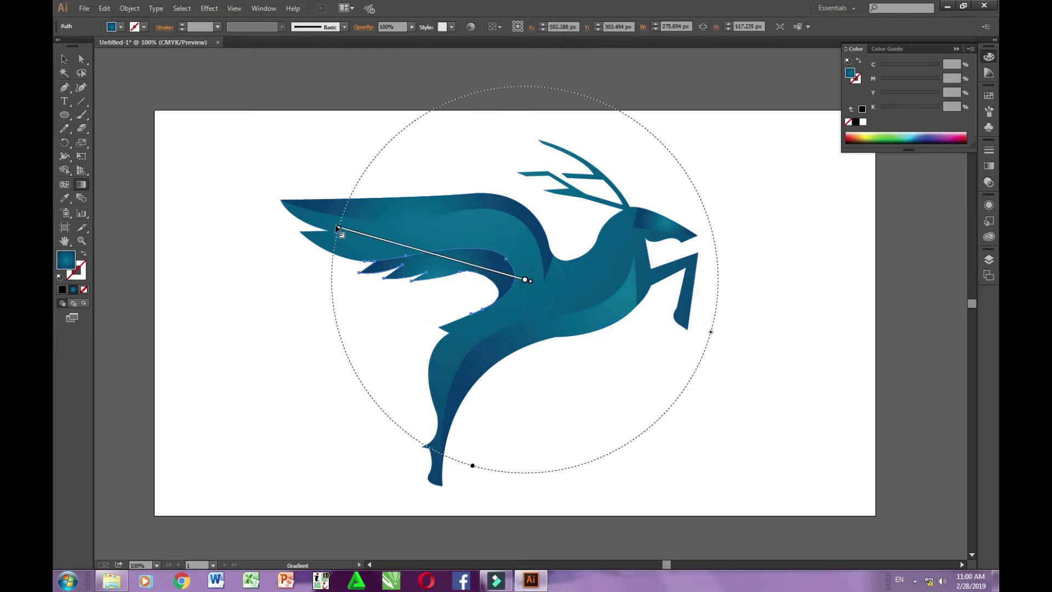
left_click_drag(353, 279, 504, 300)
left_click_drag(353, 239, 557, 295)
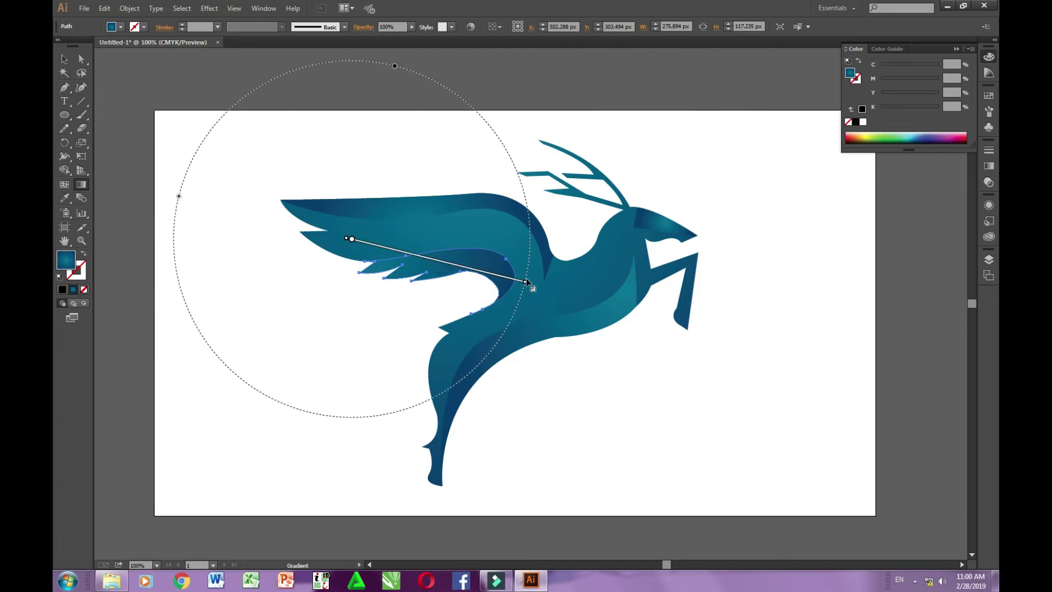
left_click_drag(432, 240, 509, 325)
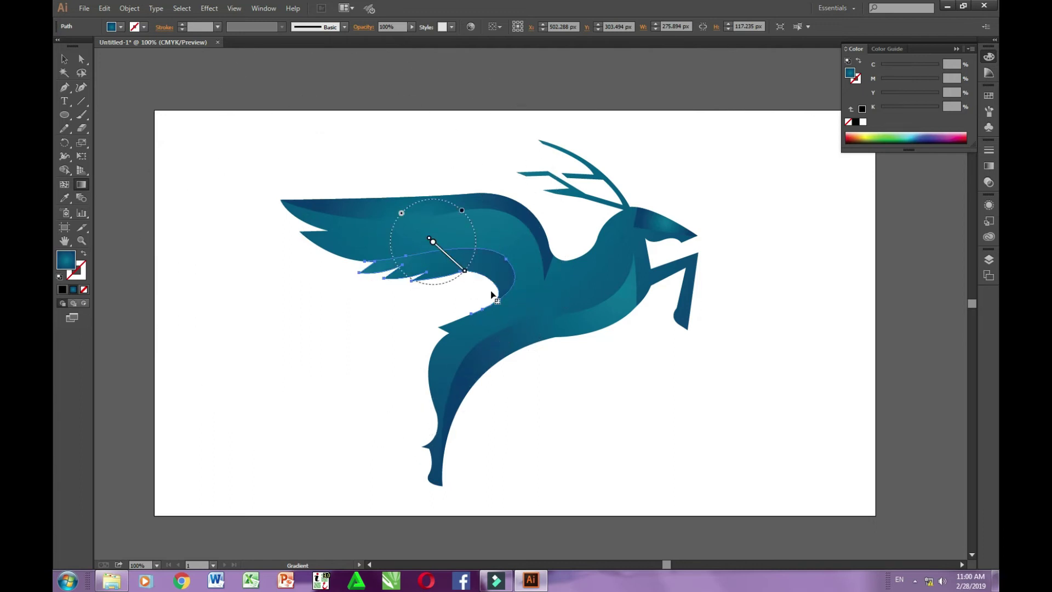
left_click_drag(373, 267, 525, 286)
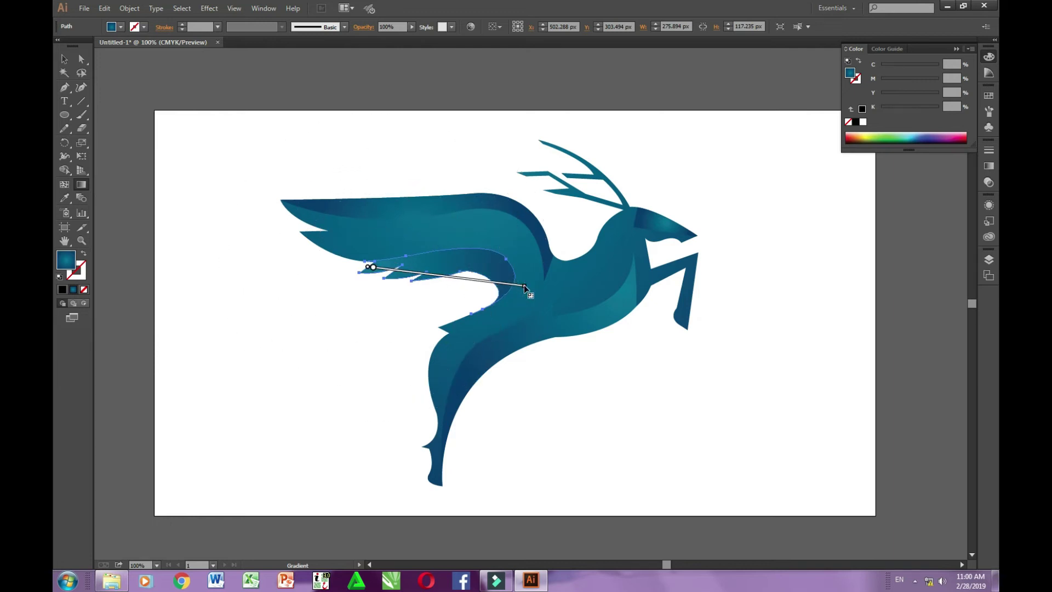
left_click_drag(364, 274, 574, 289)
key("v")
left_click(306, 330)
Drag the upper wing's radial gradient from mid-wing toward the chest
left_click(432, 195)
key("g")
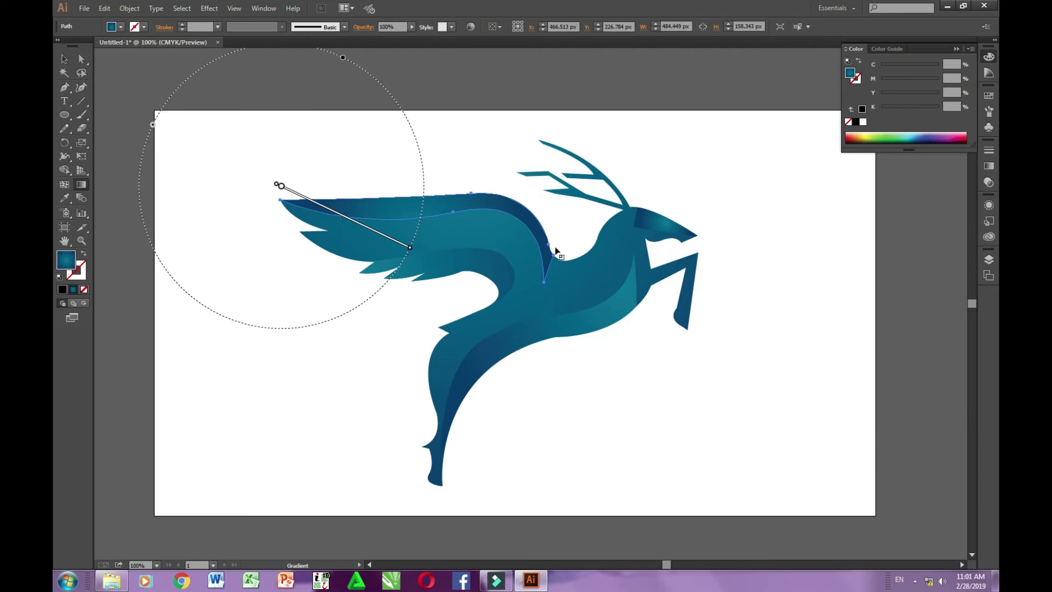
left_click_drag(279, 186, 580, 275)
left_click_drag(378, 189, 592, 304)
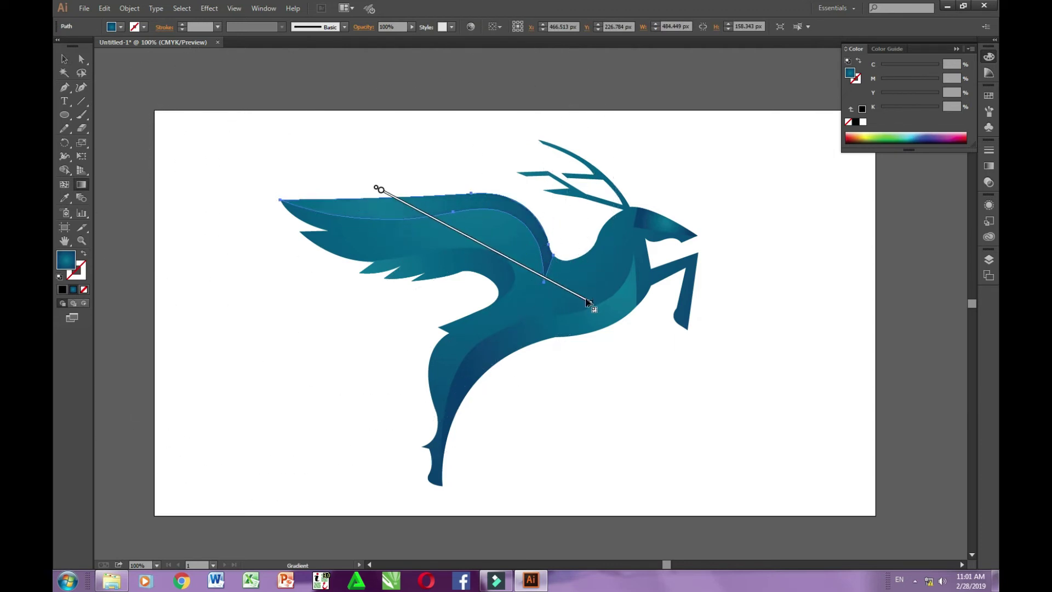
Apply the Fading Sky gradient preset to the upper wing and the body strip
left_click(988, 166)
left_click(862, 160)
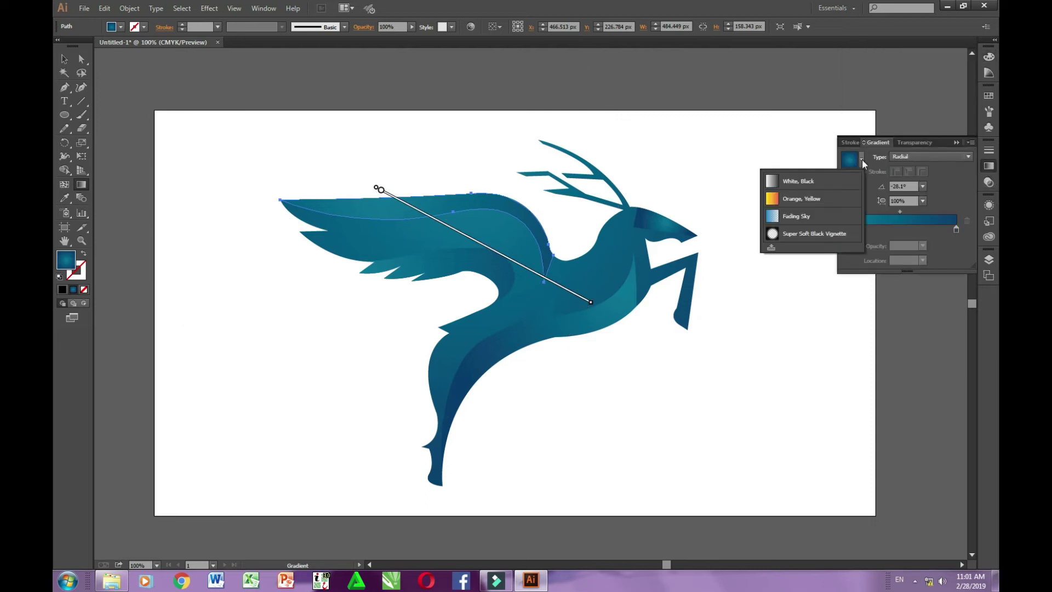
left_click(782, 217)
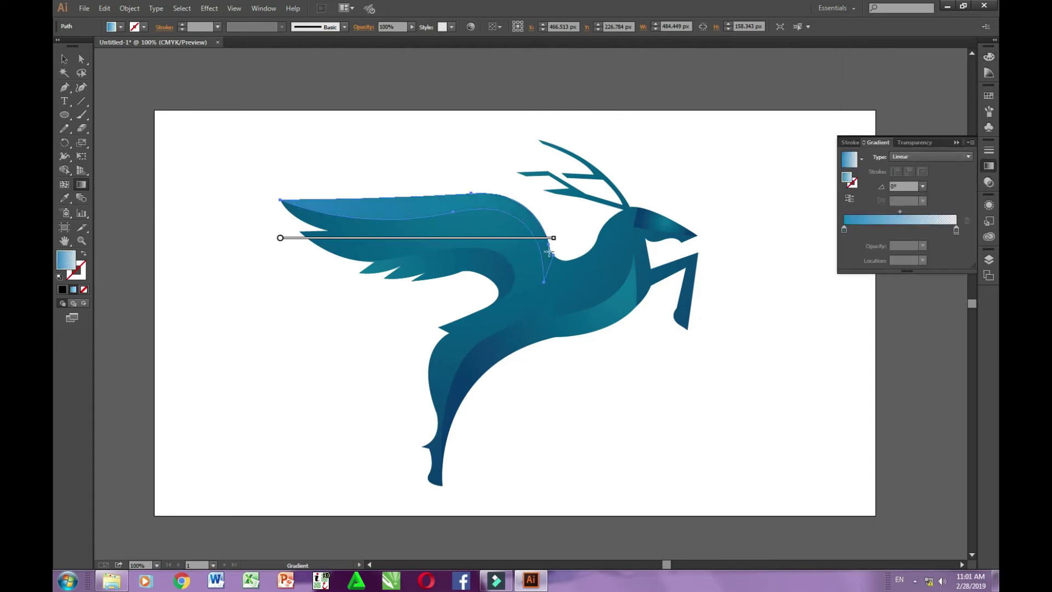
key("v")
left_click(351, 363)
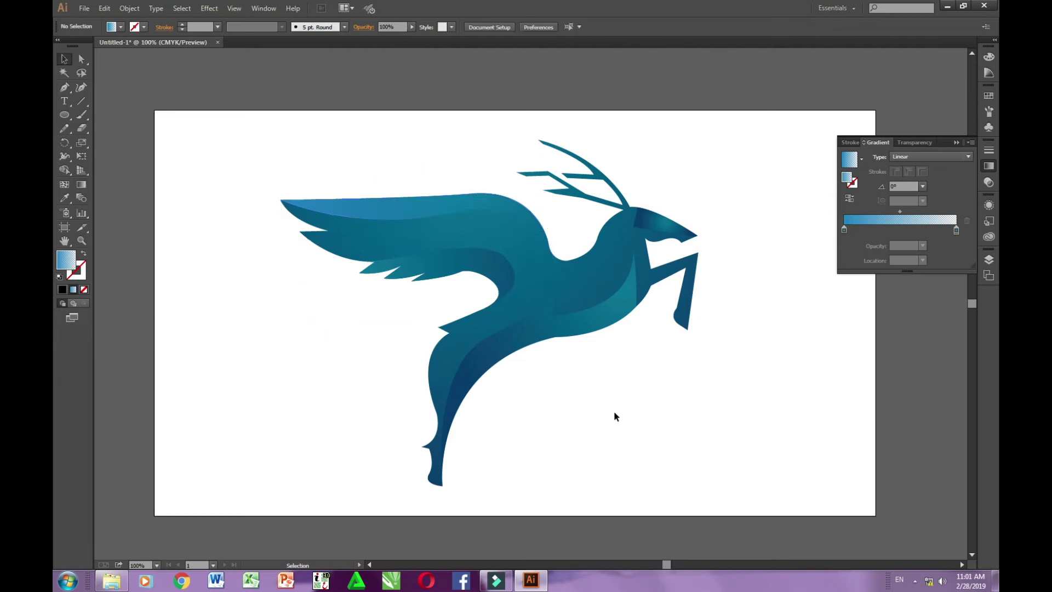
left_click(522, 334)
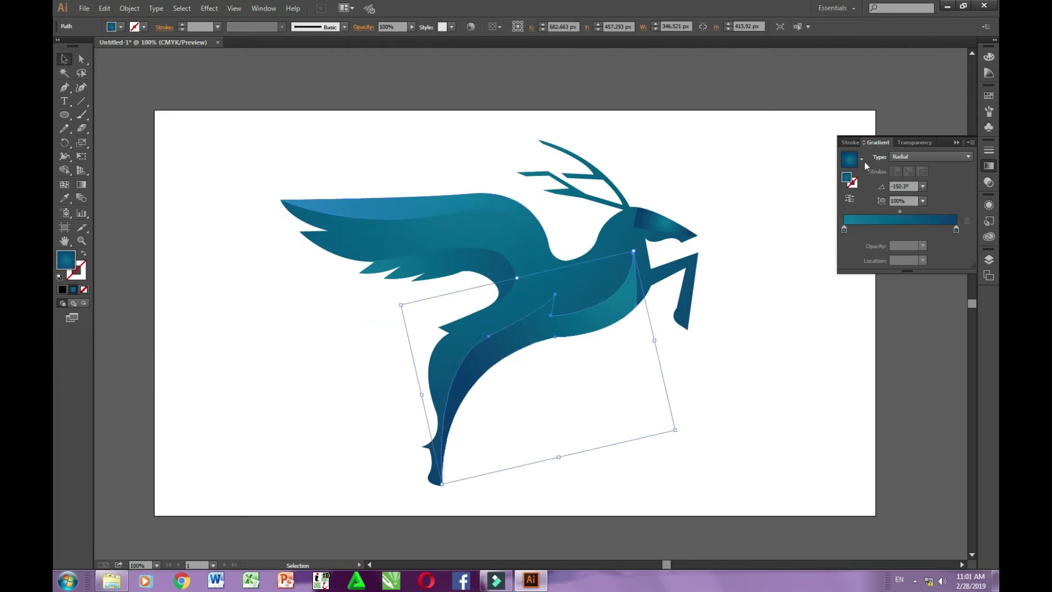
left_click(862, 160)
left_click(775, 218)
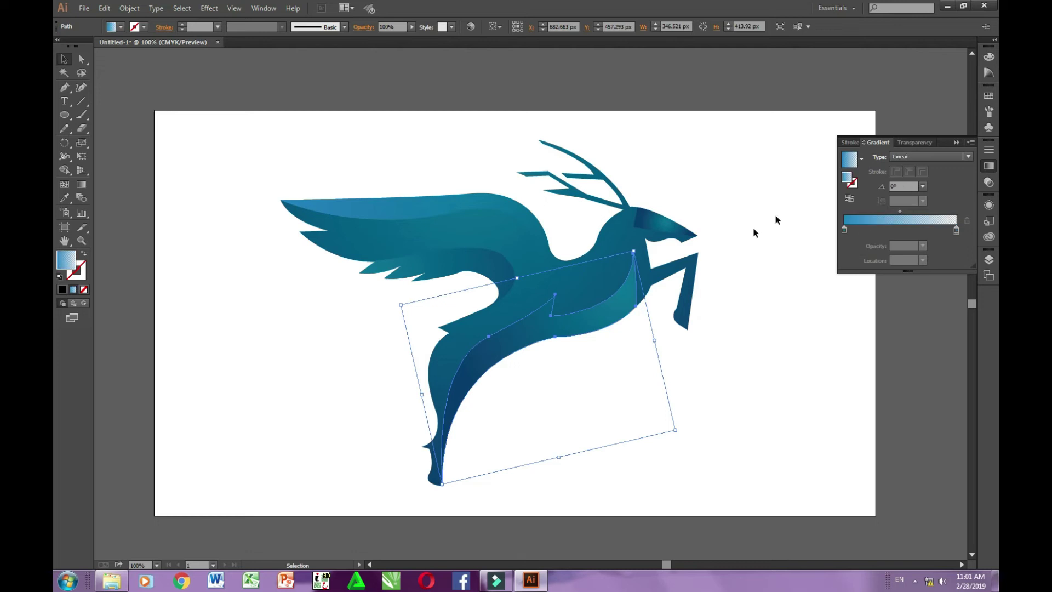
left_click(514, 392)
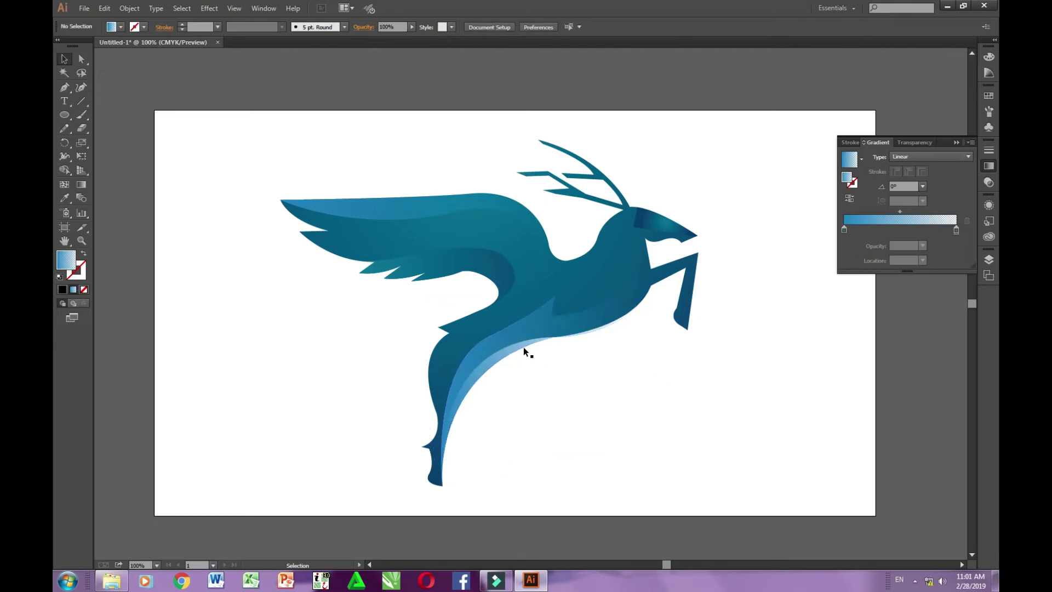
Smooth the light-blue strip's lower curve by dragging its anchor handle, then select the head
left_click(557, 287)
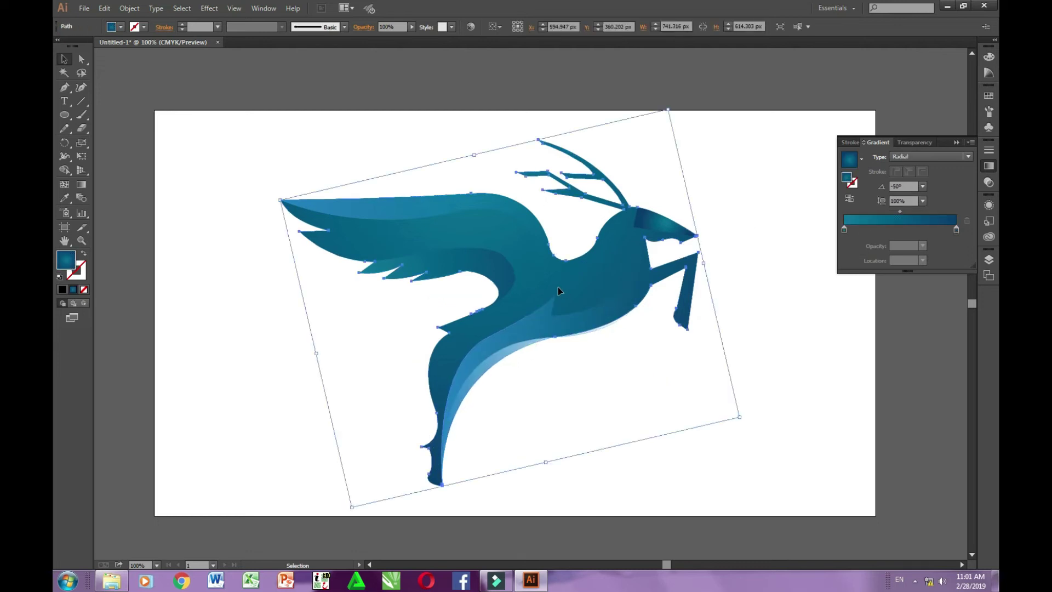
key("a")
left_click(555, 338)
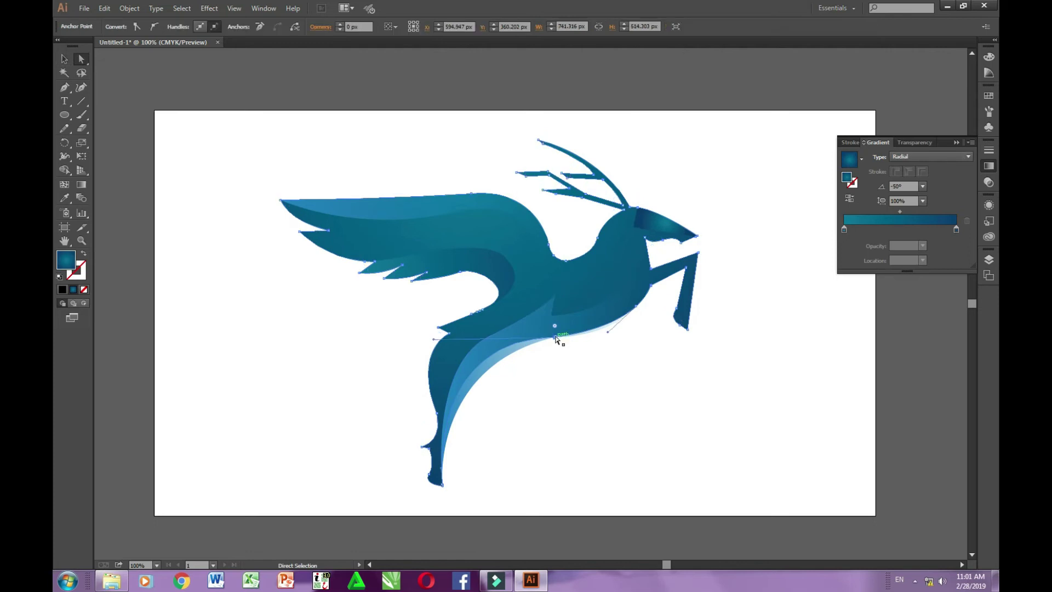
left_click_drag(433, 340, 441, 364)
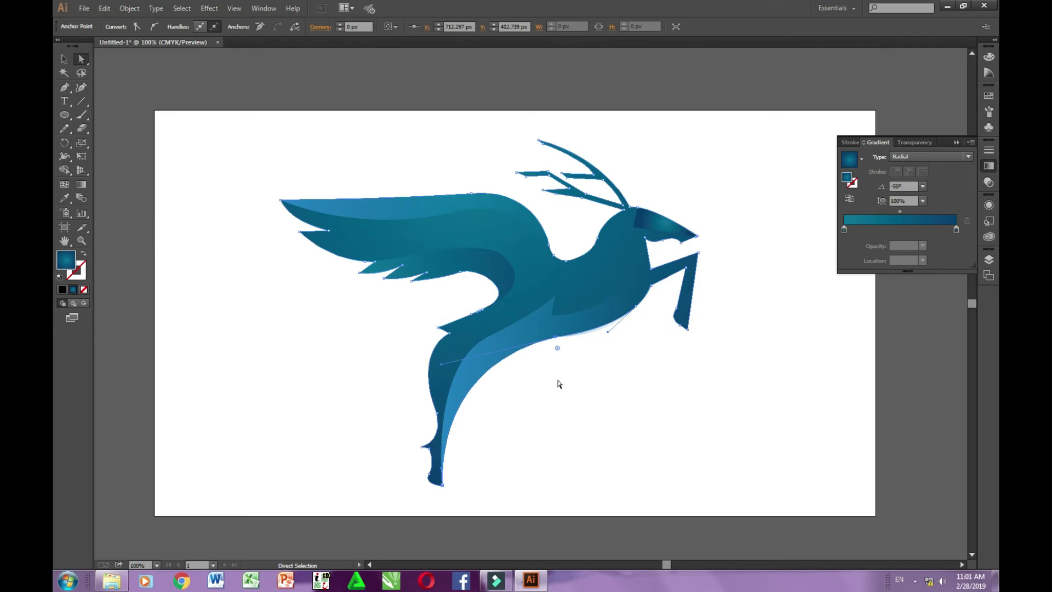
key("v")
left_click(591, 394)
left_click(665, 225)
Apply the Fading Sky gradient to the head and redraw it at a new angle
left_click(861, 158)
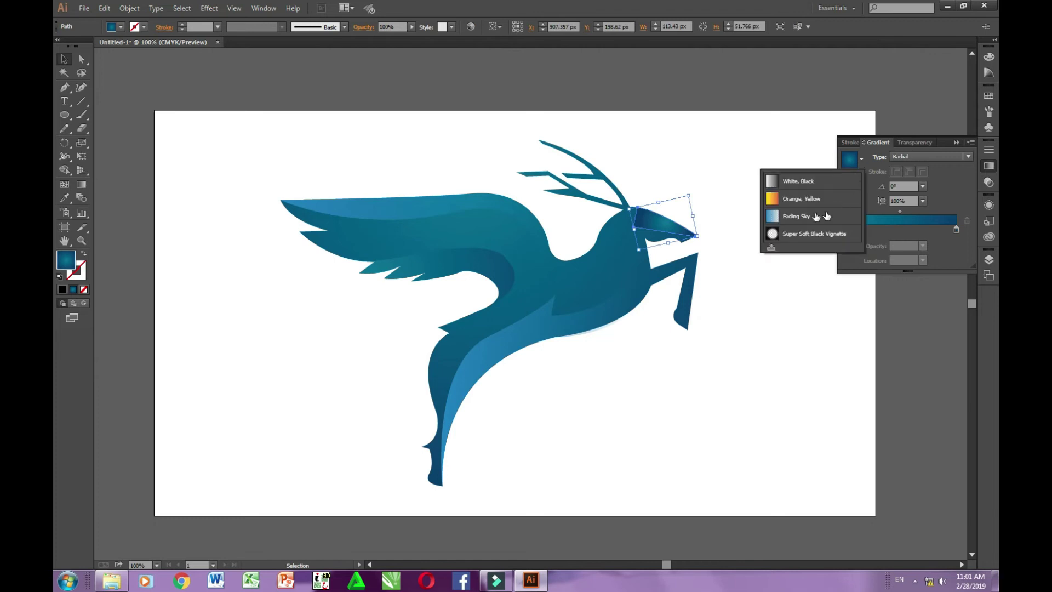
left_click(771, 216)
key("g")
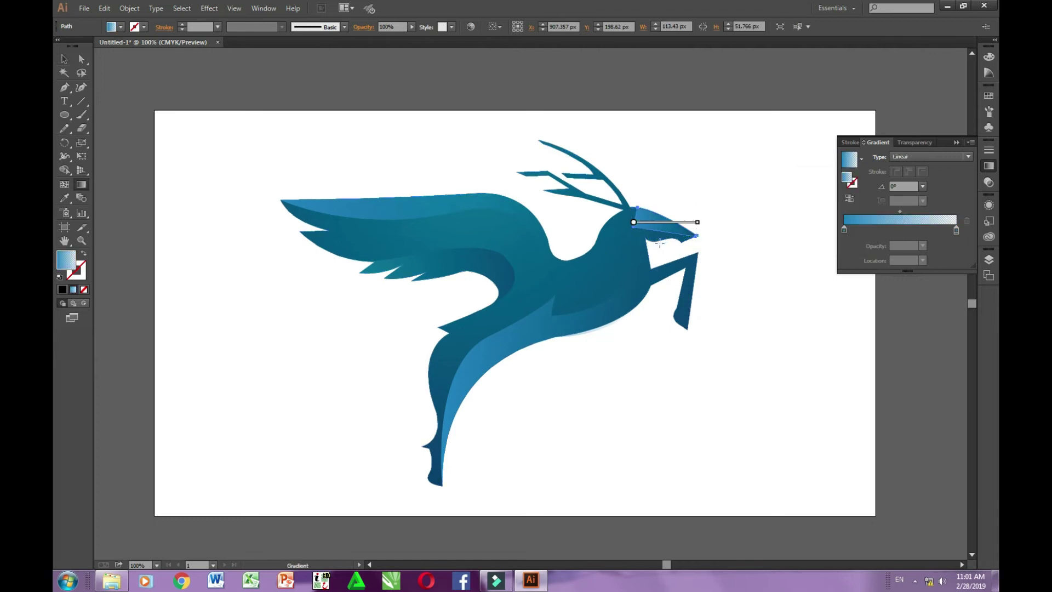
left_click_drag(720, 236, 570, 220)
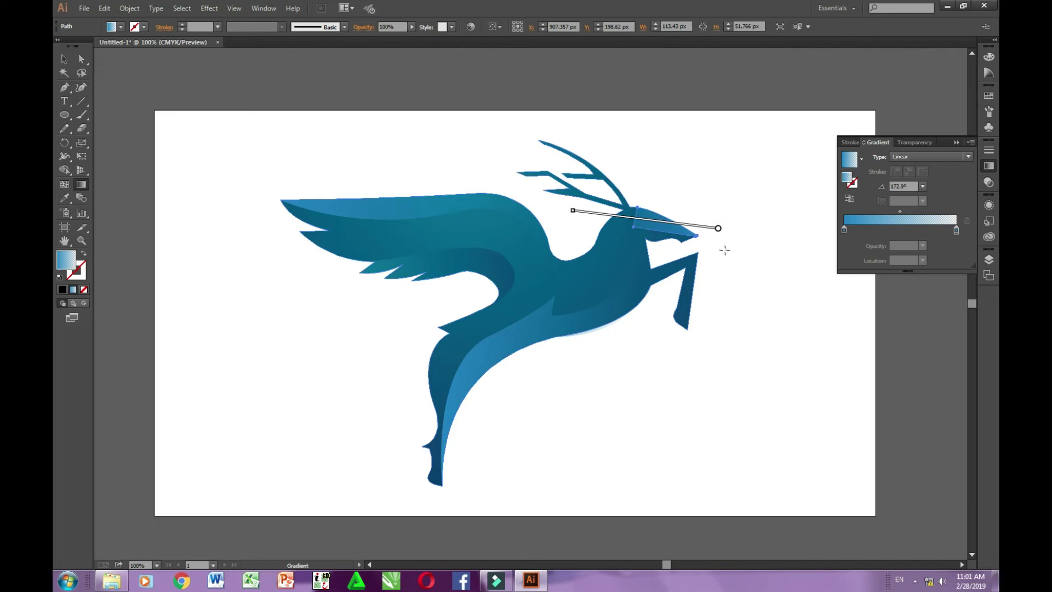
left_click_drag(720, 249, 639, 215)
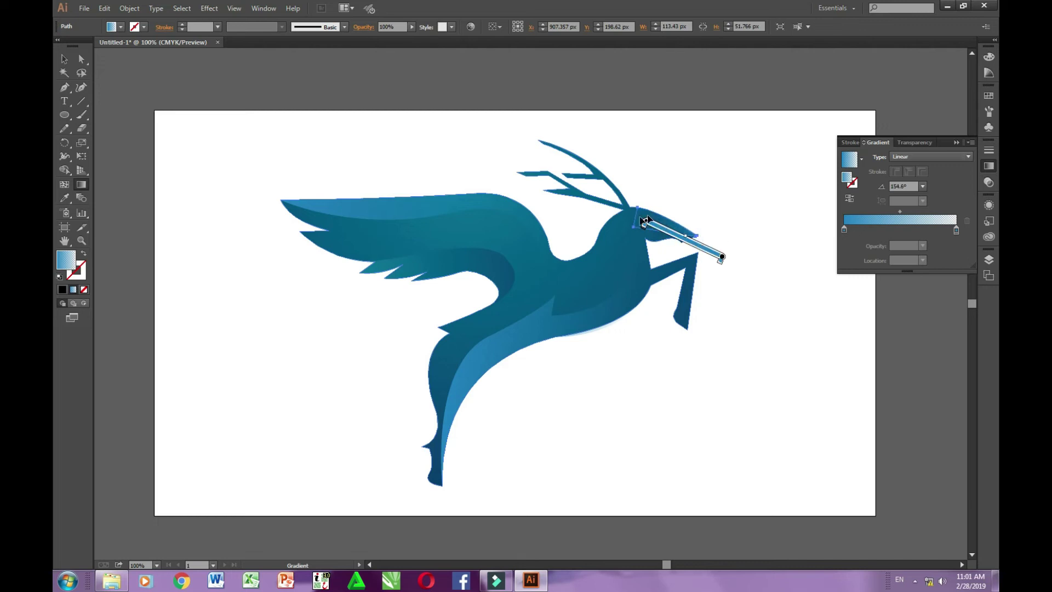
key("v")
left_click(277, 323)
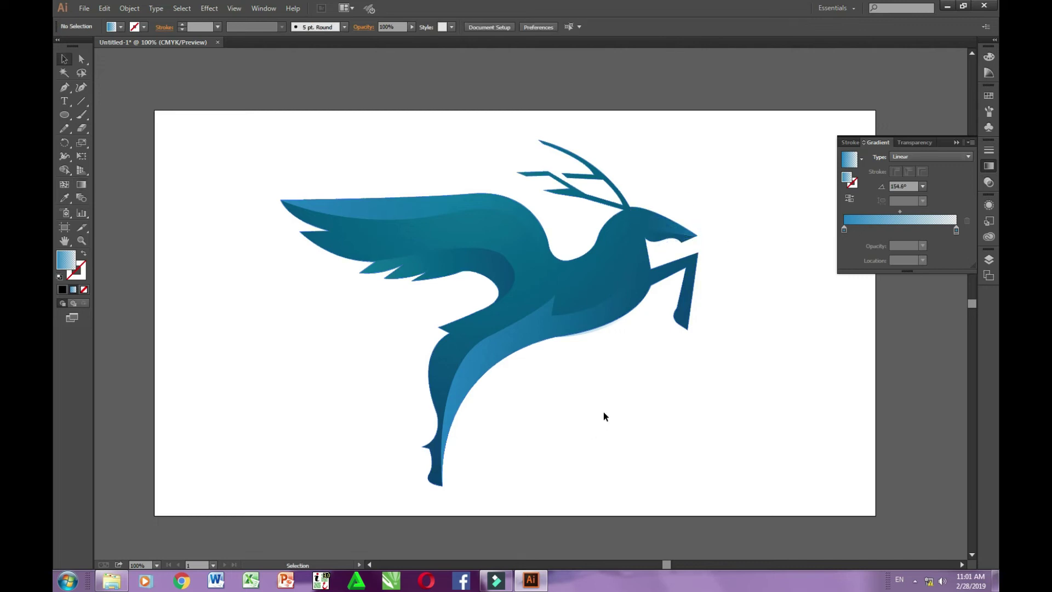
Give the lower wing strip the blue-to-transparent linear gradient, dragged roughly horizontally
left_click(432, 258)
left_click(855, 163)
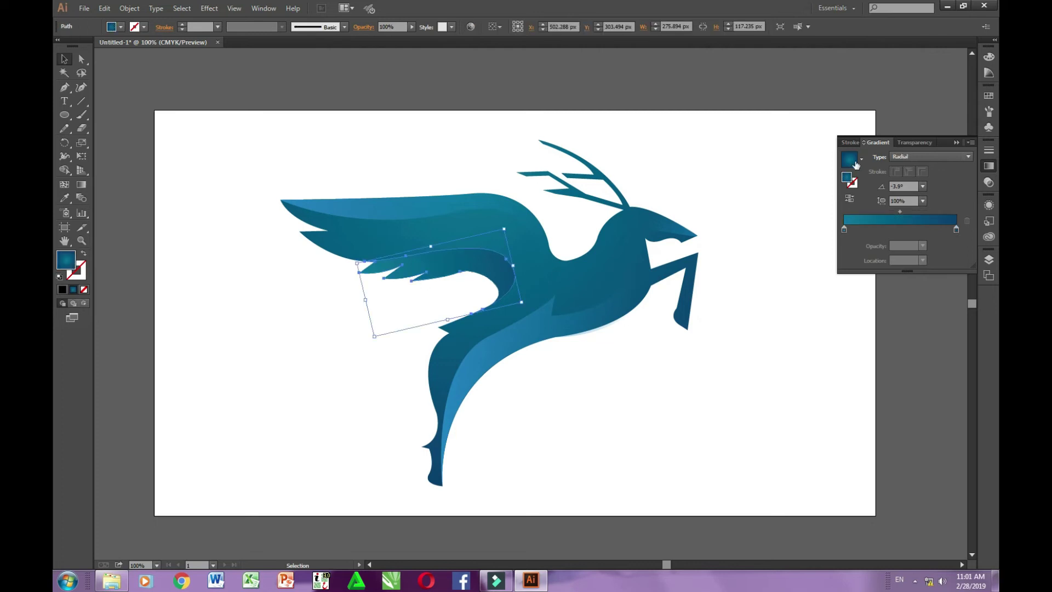
left_click(772, 219)
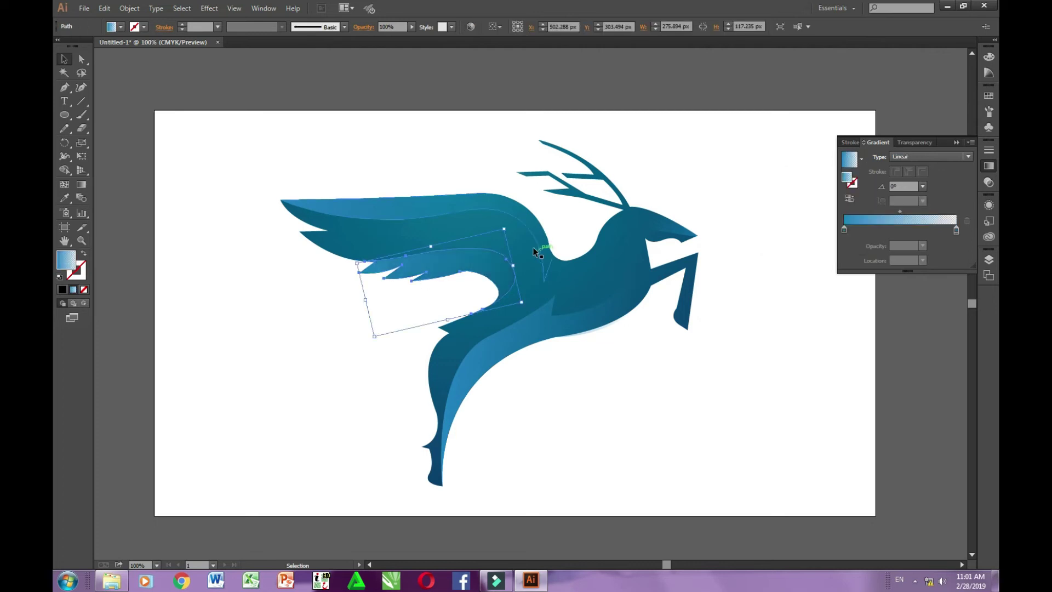
key("g")
left_click_drag(482, 279, 367, 261)
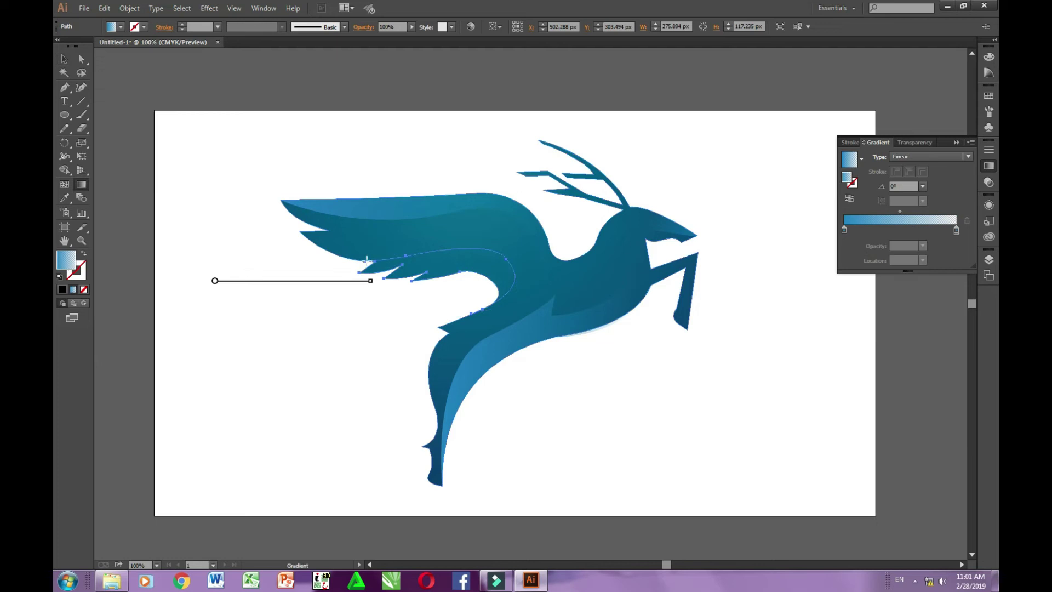
left_click_drag(308, 281, 445, 281)
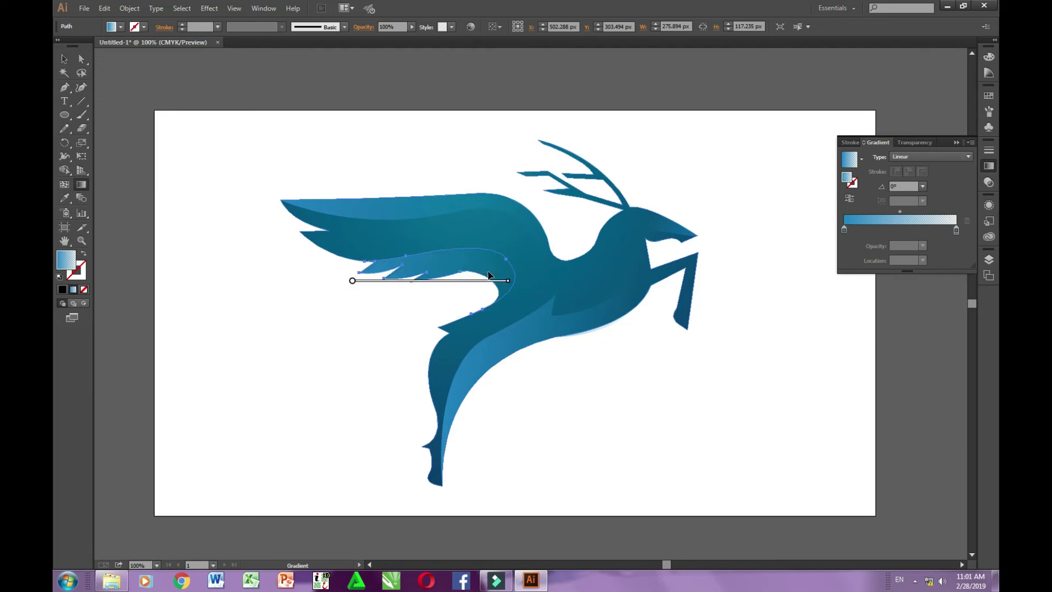
key("v")
left_click(246, 350)
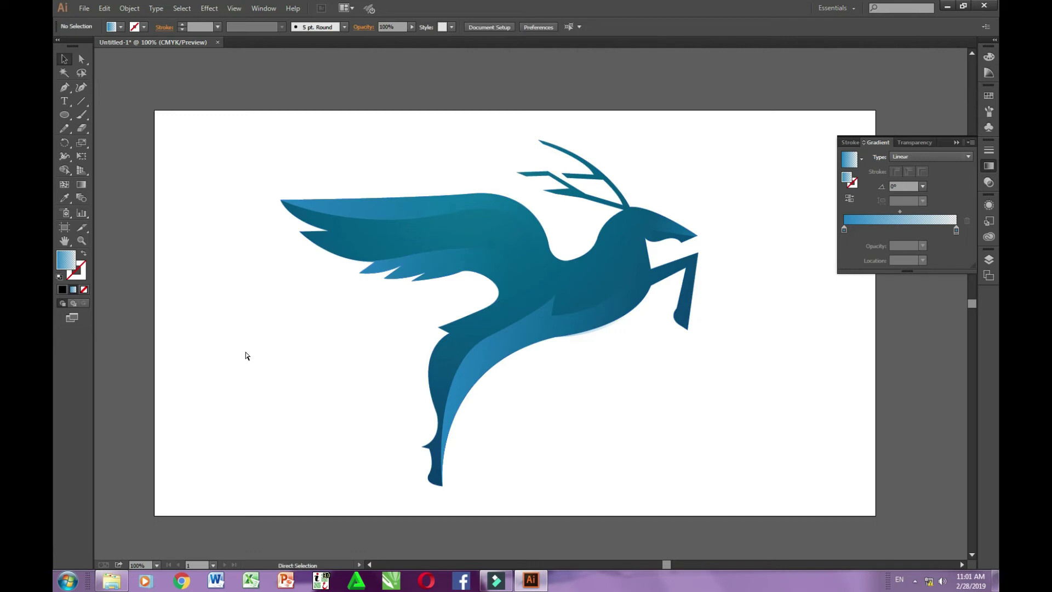
Redraw the lower wing gradient straight across the strip at about 0.5°
key("ctrl+z")
key("g")
left_click_drag(413, 271, 553, 294)
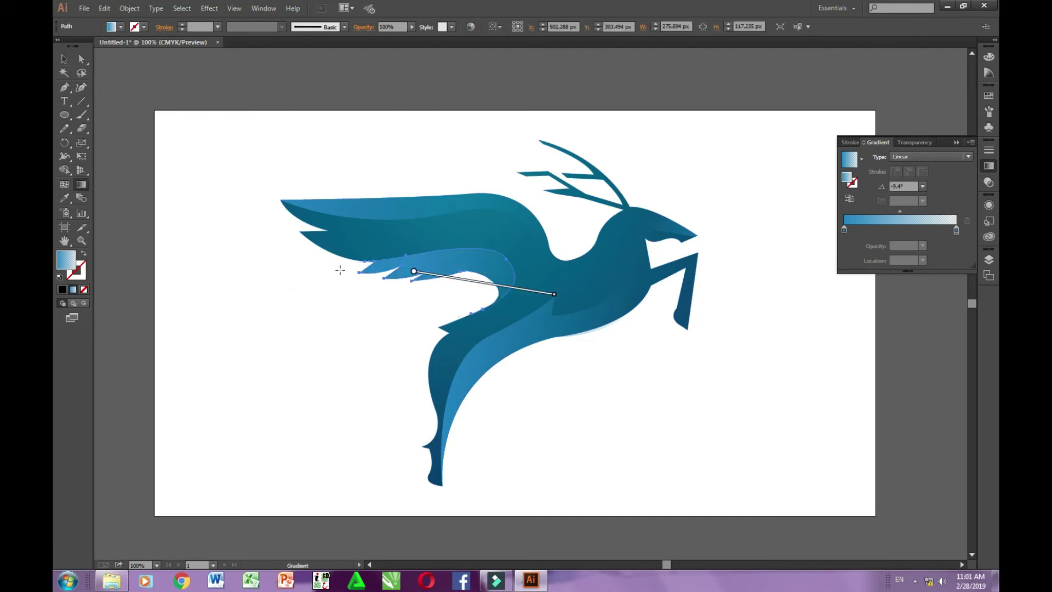
left_click_drag(466, 247, 493, 271)
left_click_drag(306, 279, 498, 279)
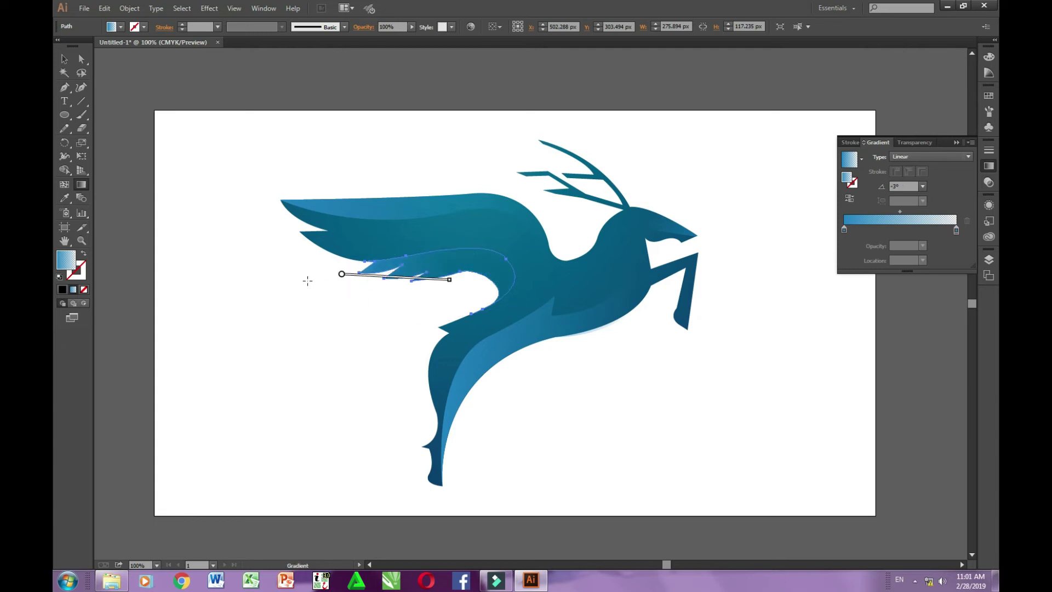
key("v")
left_click(406, 308)
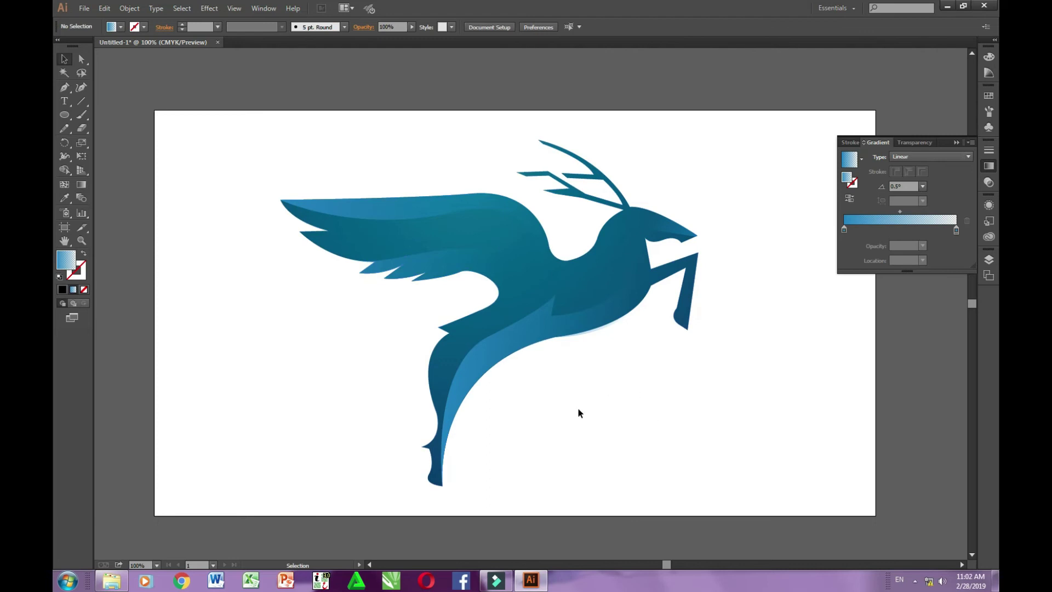
Collapse the Gradient panel, then select, shrink and reposition the whole deer
left_click(956, 142)
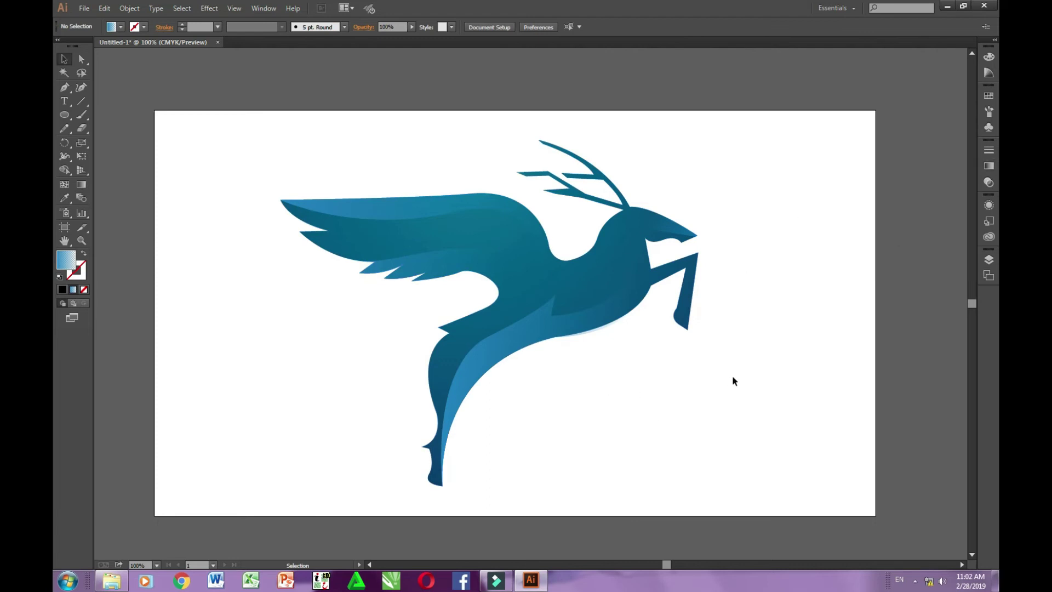
scroll(686, 377, "down", 1)
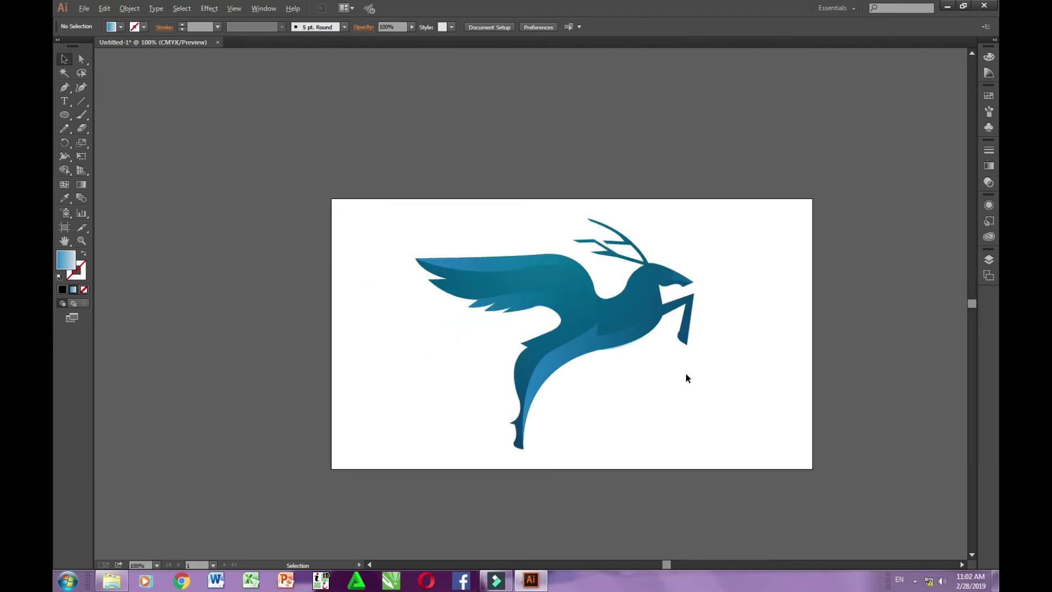
scroll(687, 378, "up", 1)
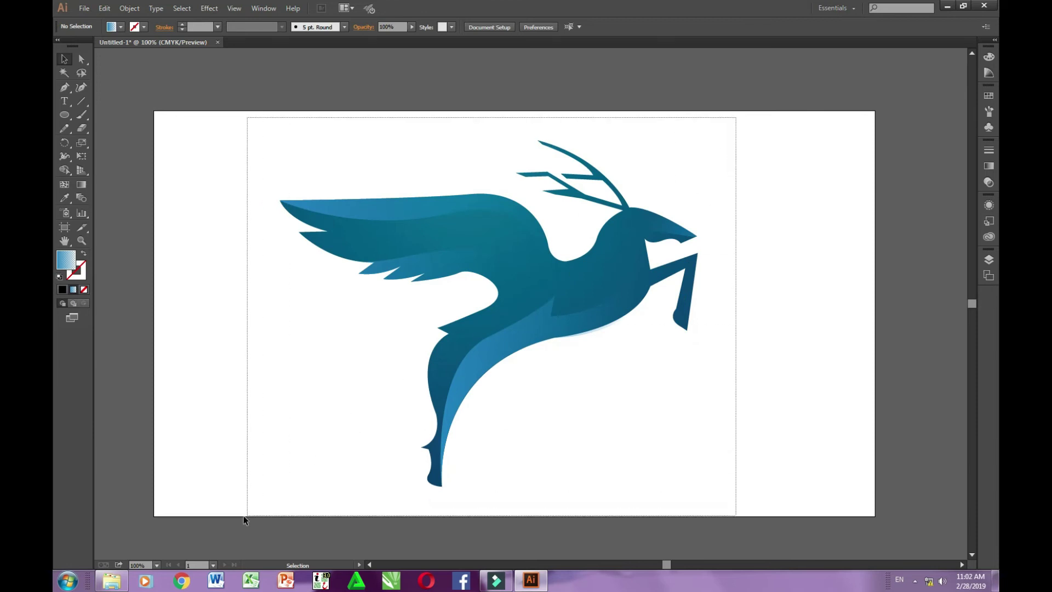
left_click_drag(242, 518, 715, 137)
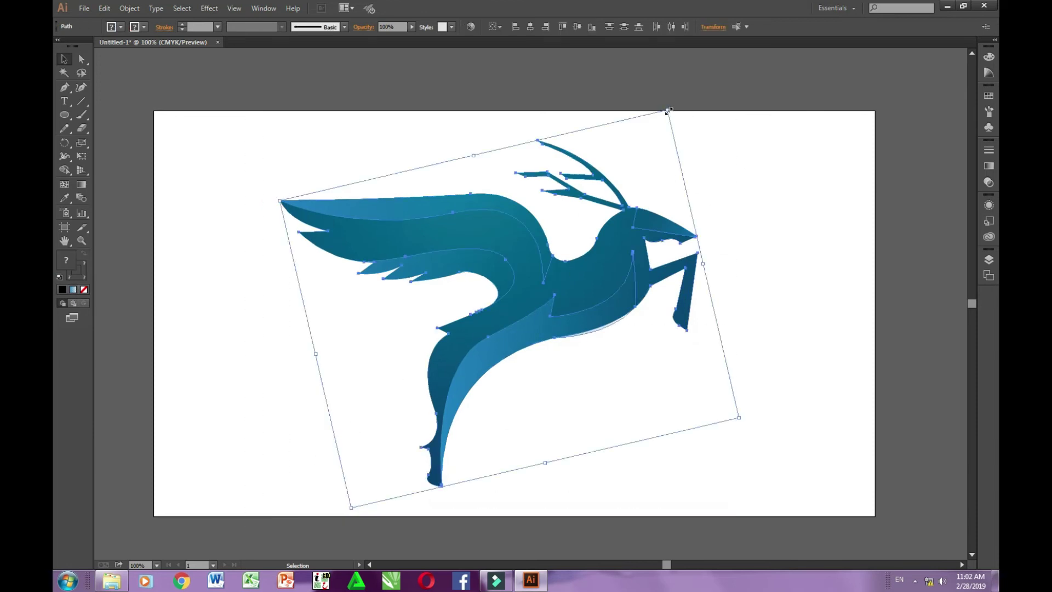
left_click_drag(668, 111, 533, 279)
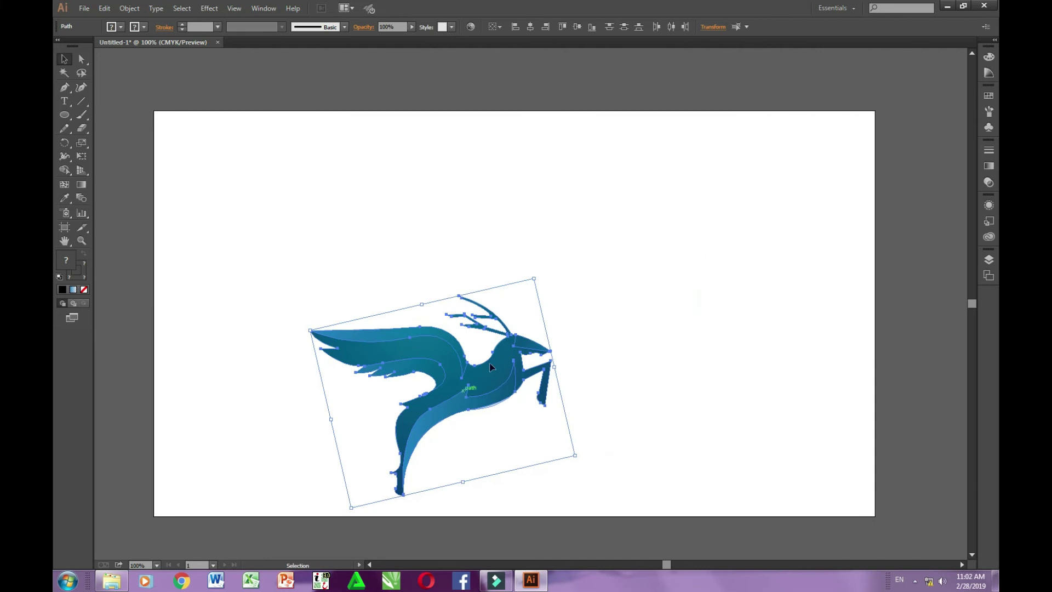
left_click_drag(490, 367, 568, 274)
left_click_drag(661, 433, 641, 429)
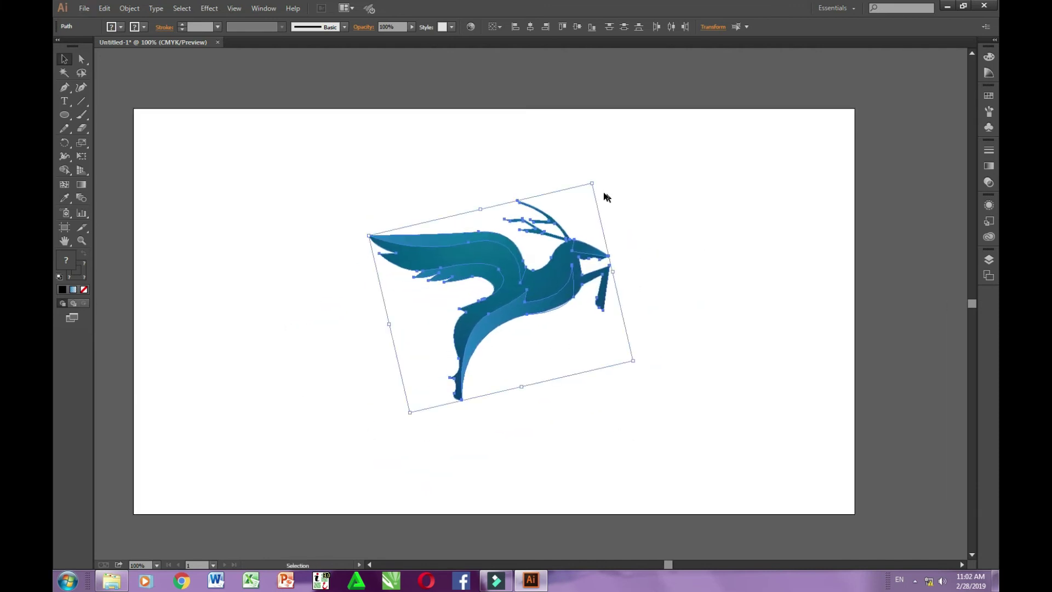
left_click_drag(591, 183, 616, 160)
left_click_drag(575, 272, 568, 273)
Nudge the deer into place and pull the lower wing strip copy to the lower right
left_click_drag(688, 345, 700, 341)
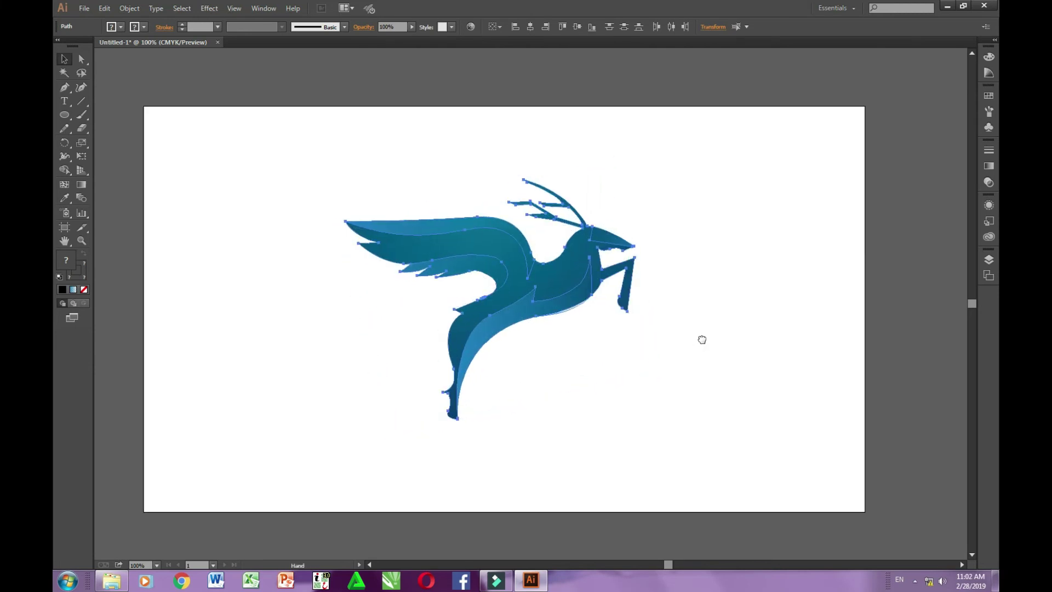
scroll(569, 346, "up", 1)
left_click(554, 349)
key("ctrl+z")
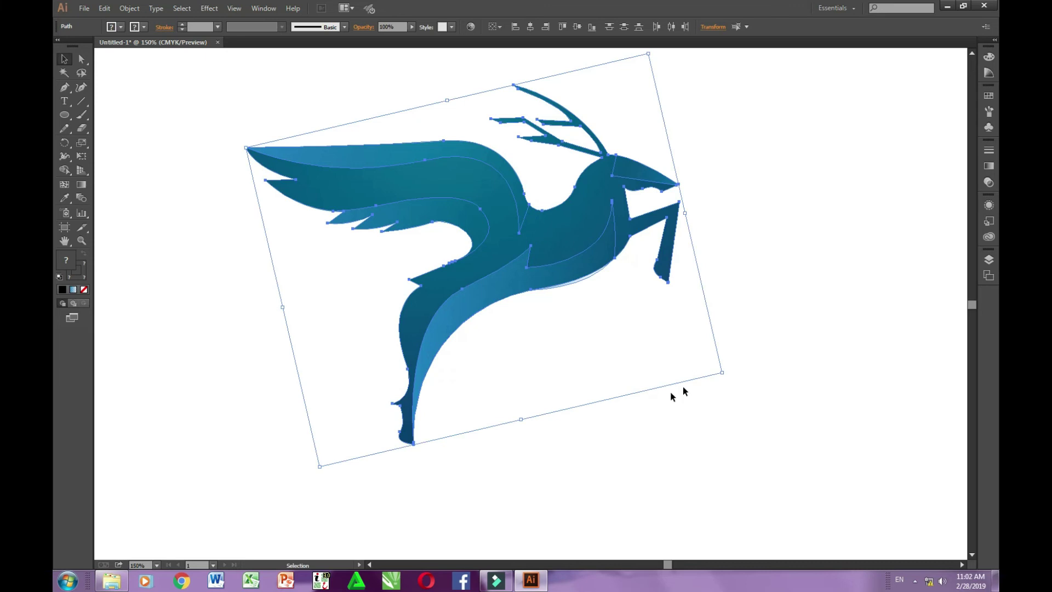
left_click(678, 395)
mouse_move(350, 155)
left_mouse_down()
mouse_move(615, 379)
mouse_move(633, 382)
left_mouse_up()
Trim the moved wing strip to a thin curve and place it on the upper wing's top edge
left_click_drag(688, 318, 634, 415)
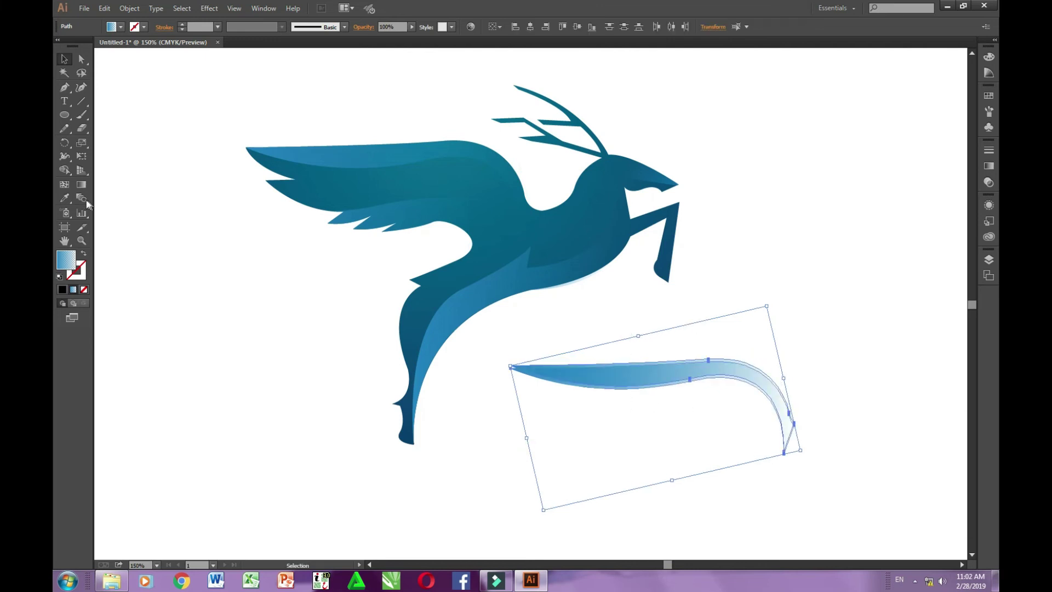
left_click(64, 171)
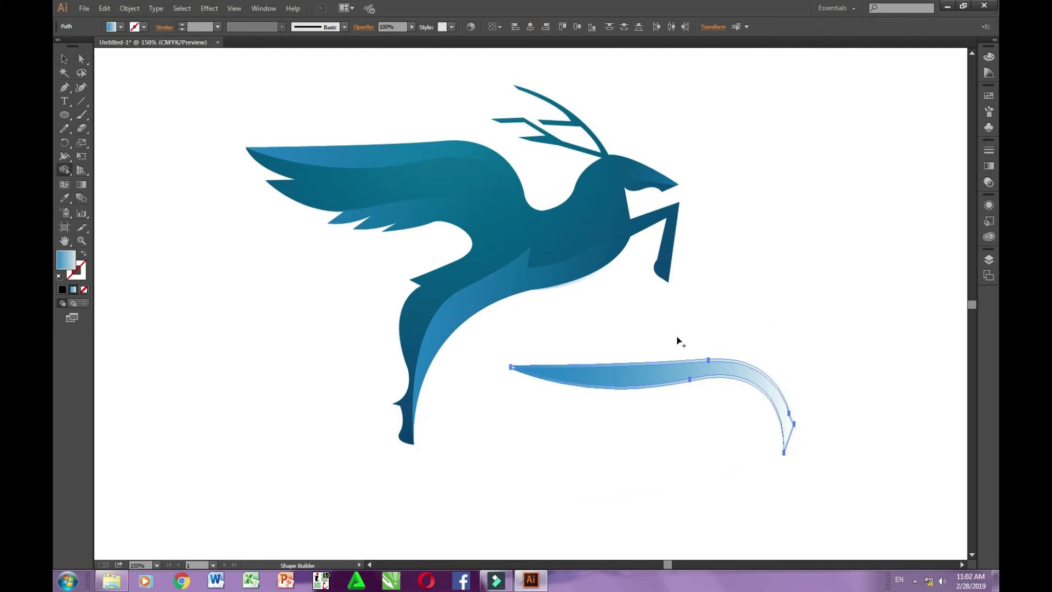
left_click(649, 372, "alt")
key("v")
left_click(527, 492)
mouse_move(642, 386)
left_mouse_down()
mouse_move(408, 163)
mouse_move(379, 169)
left_mouse_up()
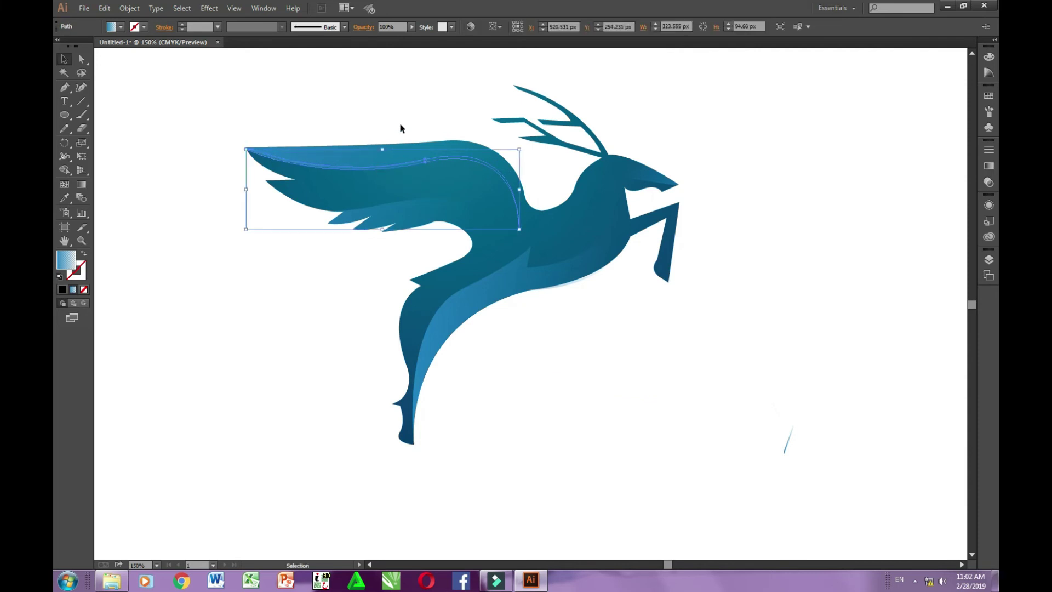
Check the wing highlight, then pull the body strip away to the lower right
left_click(446, 109)
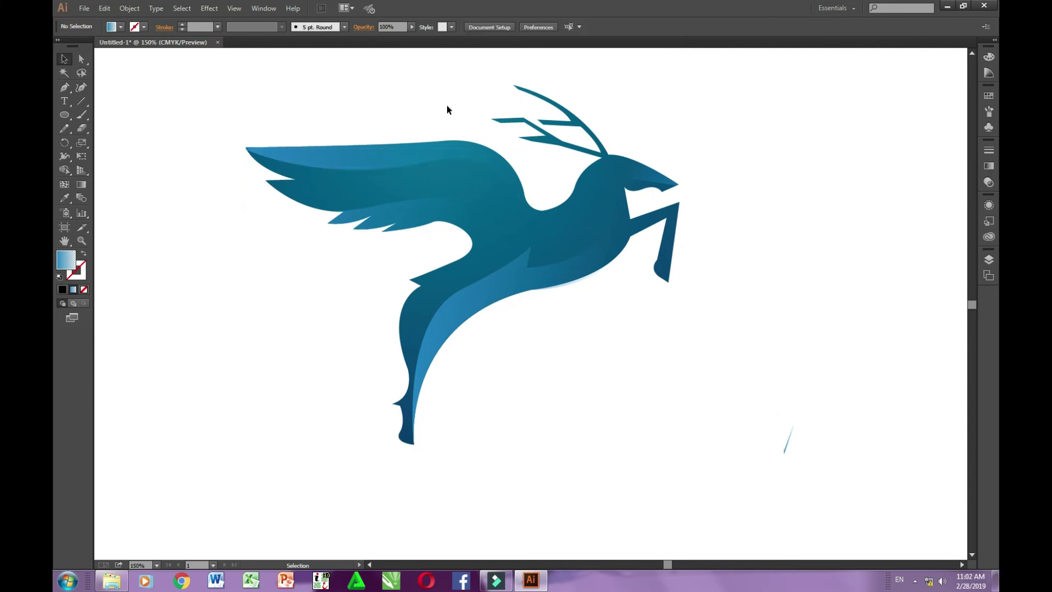
left_click(346, 172)
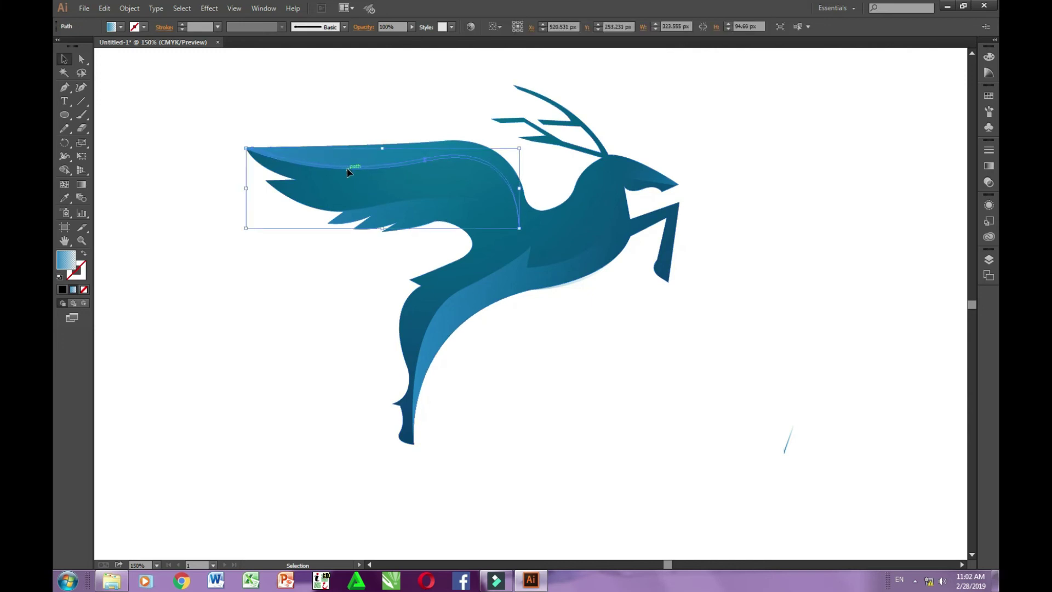
left_click(353, 121)
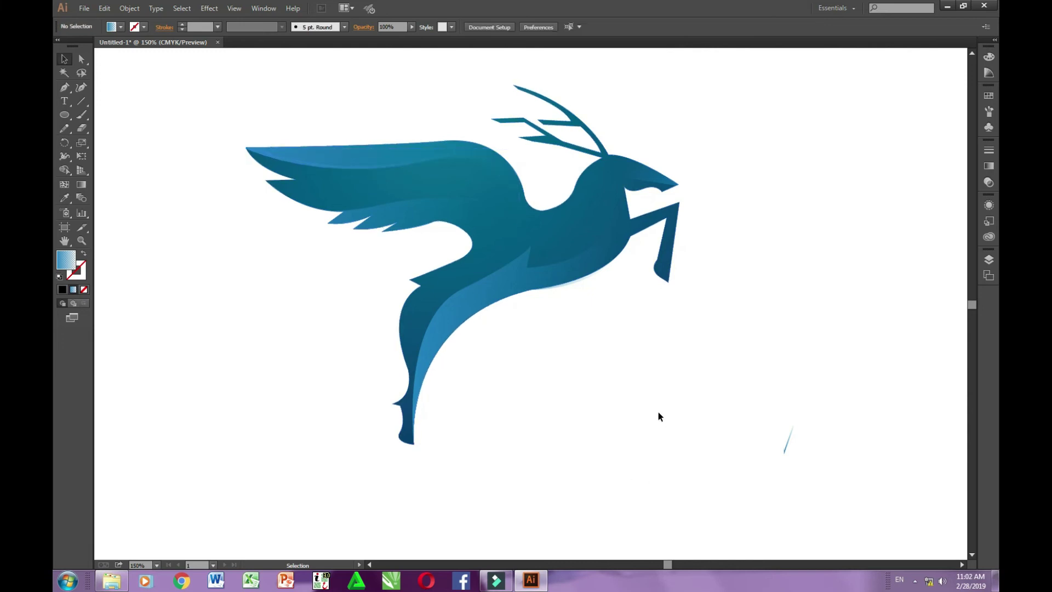
left_click_drag(480, 299, 631, 396)
Trim the body strip copy down to a thin highlight line, deleting stray slivers
mouse_move(706, 467)
left_mouse_down()
mouse_move(556, 342)
mouse_move(540, 355)
left_mouse_up()
key("shift+m")
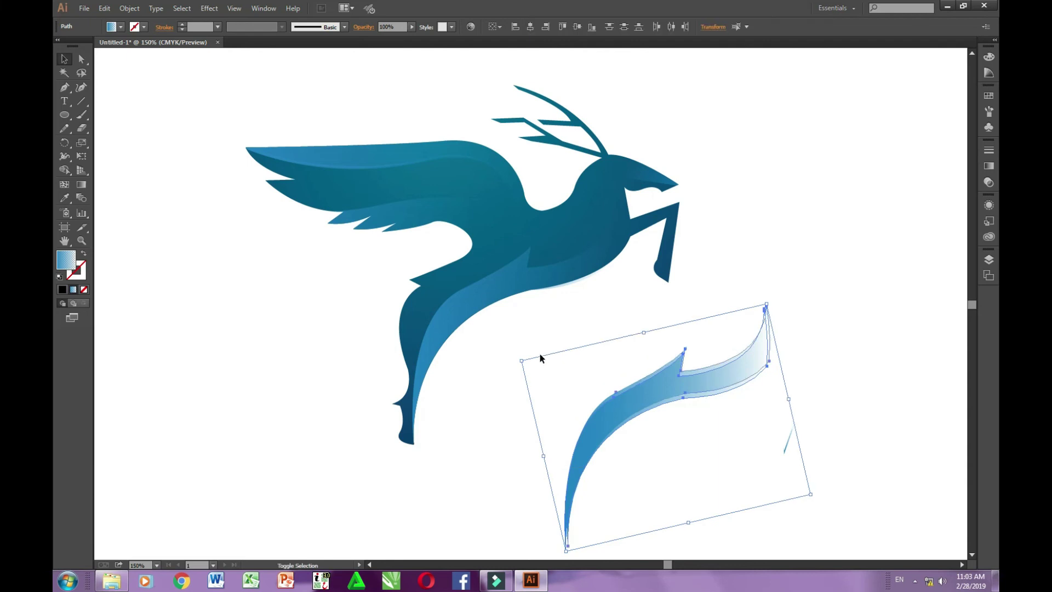
left_click_drag(830, 481, 659, 394)
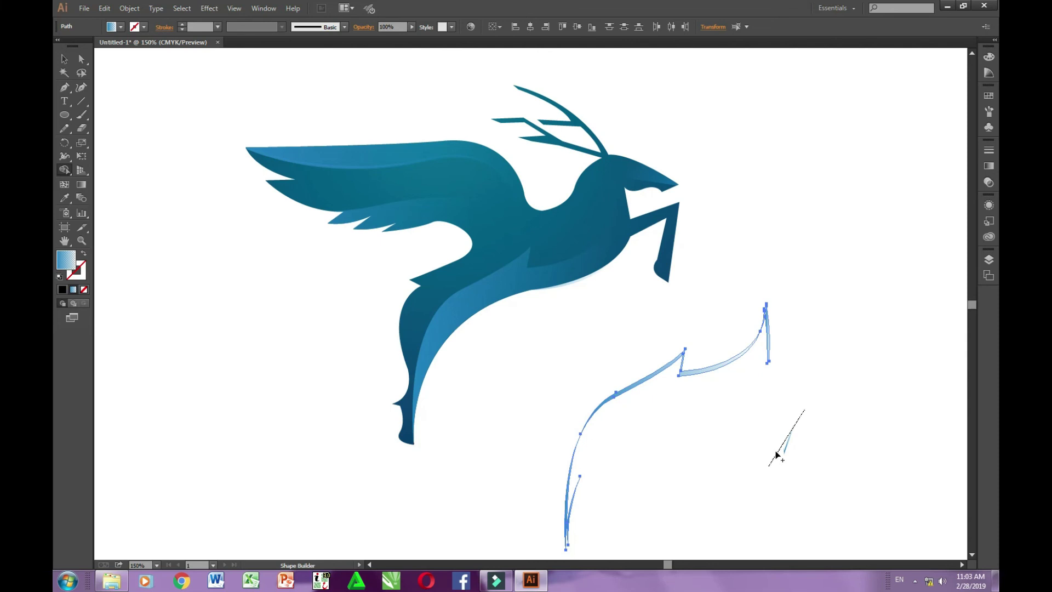
left_click_drag(798, 339, 765, 366)
left_click_drag(574, 507, 576, 505)
key("v")
left_click_drag(839, 401, 766, 470)
key("Delete")
Place the thin highlight along the deer's body and nudge it up 1 px
left_click_drag(645, 376, 489, 279)
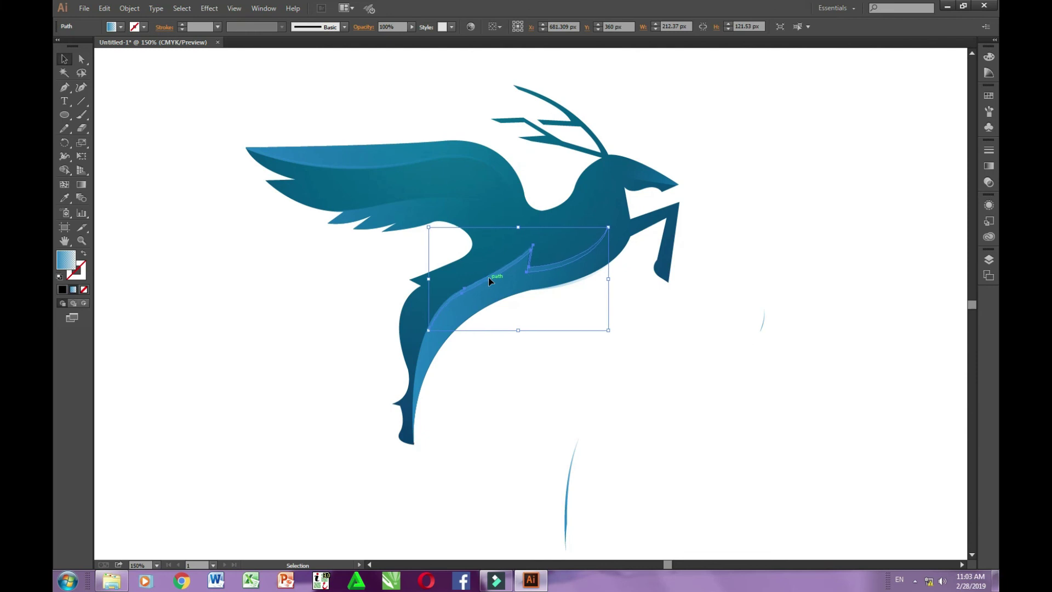
left_click(497, 420)
left_click_drag(648, 559, 500, 463)
scroll(504, 326, "up", 1)
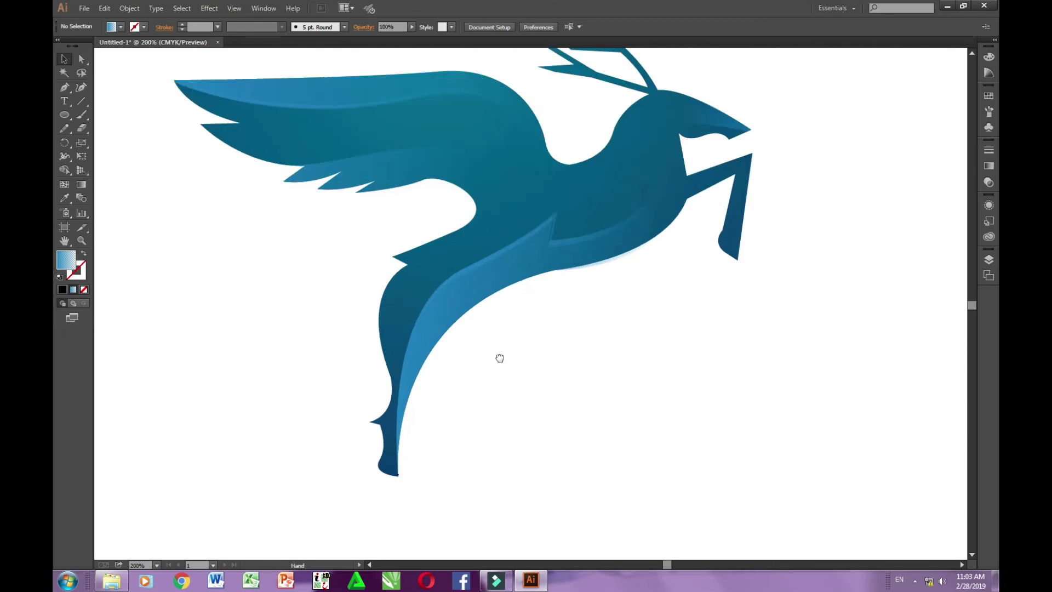
scroll(577, 400, "up", 1)
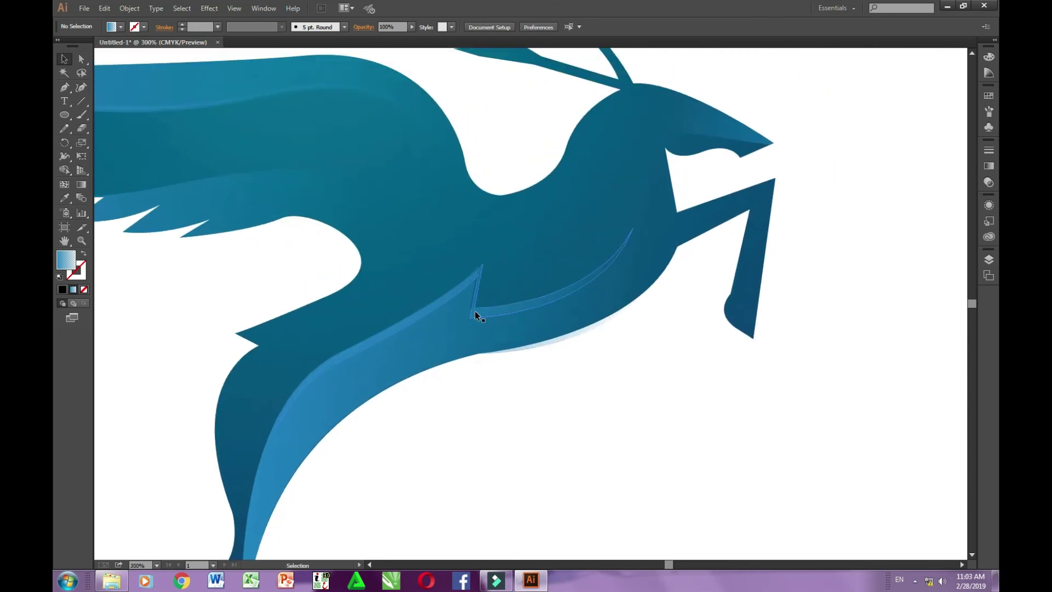
left_click(476, 313)
key("Up")
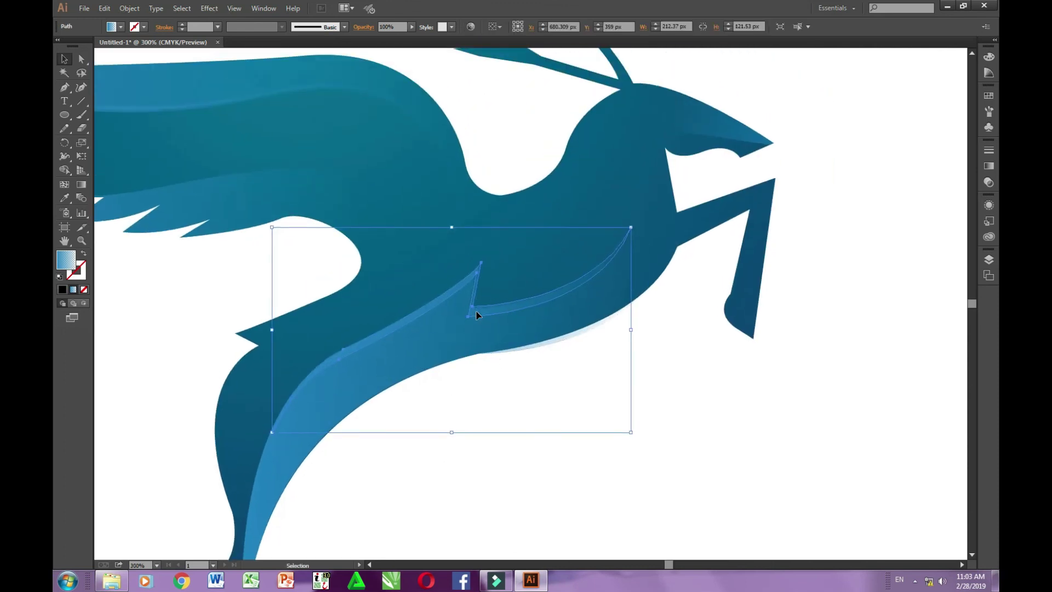
left_click(531, 454)
Bring the whole deer into view and pull the lower wing strip out to the left
scroll(530, 453, "down", 1)
mouse_move(642, 398)
left_mouse_down()
mouse_move(657, 411)
mouse_move(676, 408)
left_mouse_up()
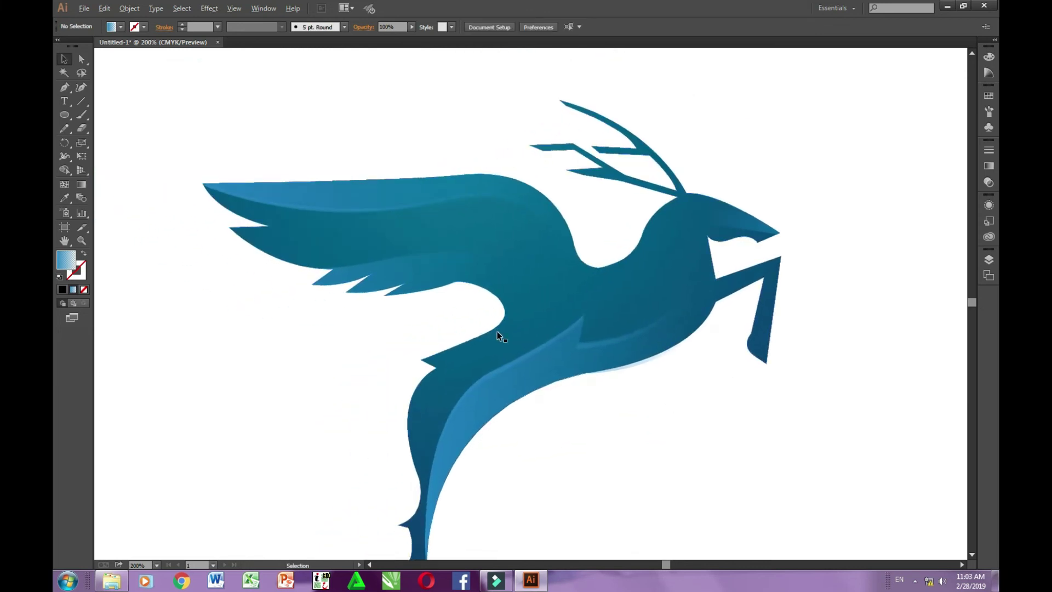
scroll(497, 331, "down", 1)
left_click_drag(609, 414, 696, 376)
mouse_move(457, 258)
left_mouse_down()
mouse_move(317, 308)
mouse_move(407, 306)
left_mouse_up()
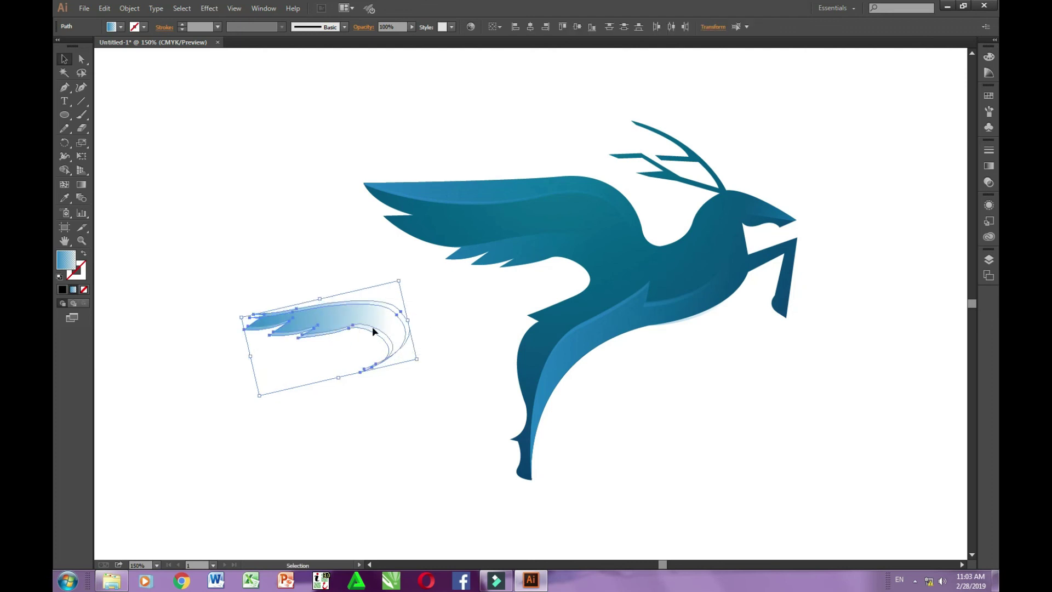
Trim the copied wing strip's lower regions and merge the rest into one highlight shape
key("shift+m")
mouse_move(383, 390)
left_mouse_down()
mouse_move(324, 325)
mouse_move(250, 330)
left_mouse_up()
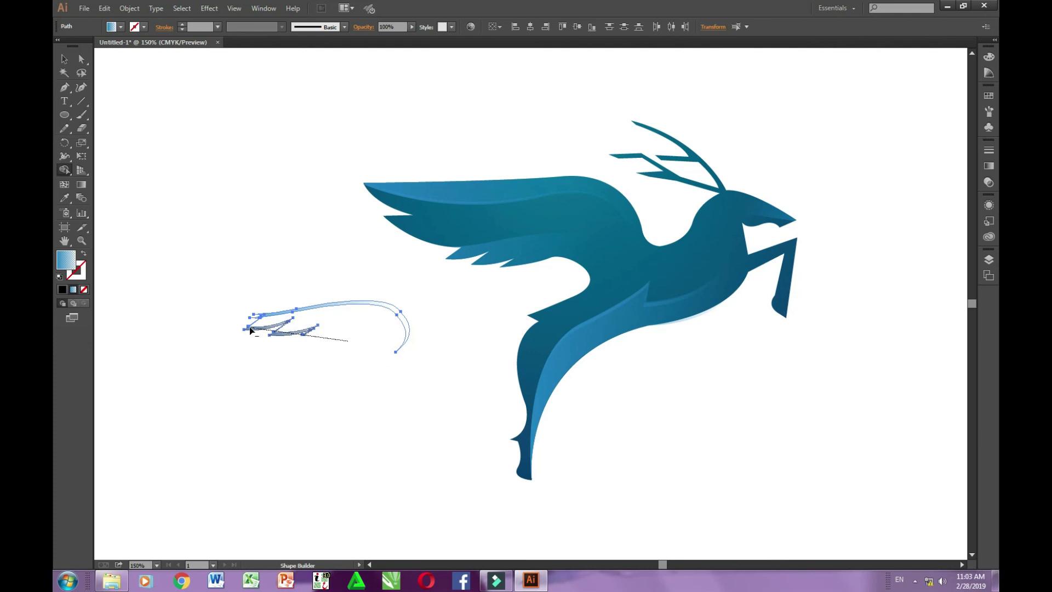
left_click_drag(250, 329, 288, 373)
key("v")
left_click(326, 336)
left_click_drag(361, 295, 361, 293)
left_click(366, 382)
Move the highlight strip onto the wing's lower edge and nudge it into place
left_click_drag(416, 387, 209, 285)
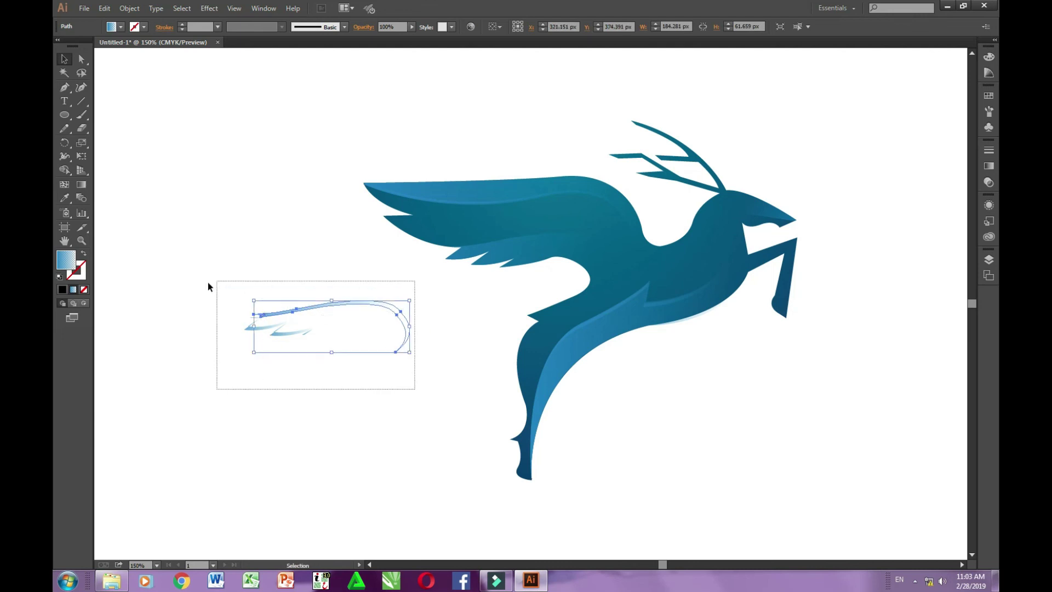
left_click_drag(284, 316, 487, 245)
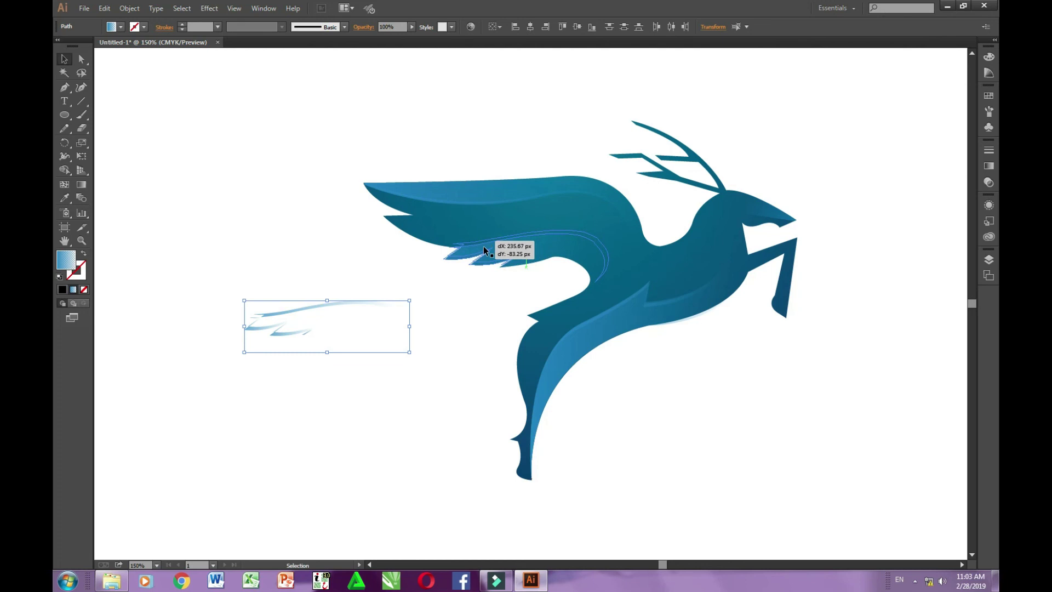
left_click_drag(488, 241, 483, 246)
scroll(483, 245, "up", 2)
scroll(483, 246, "up", 1)
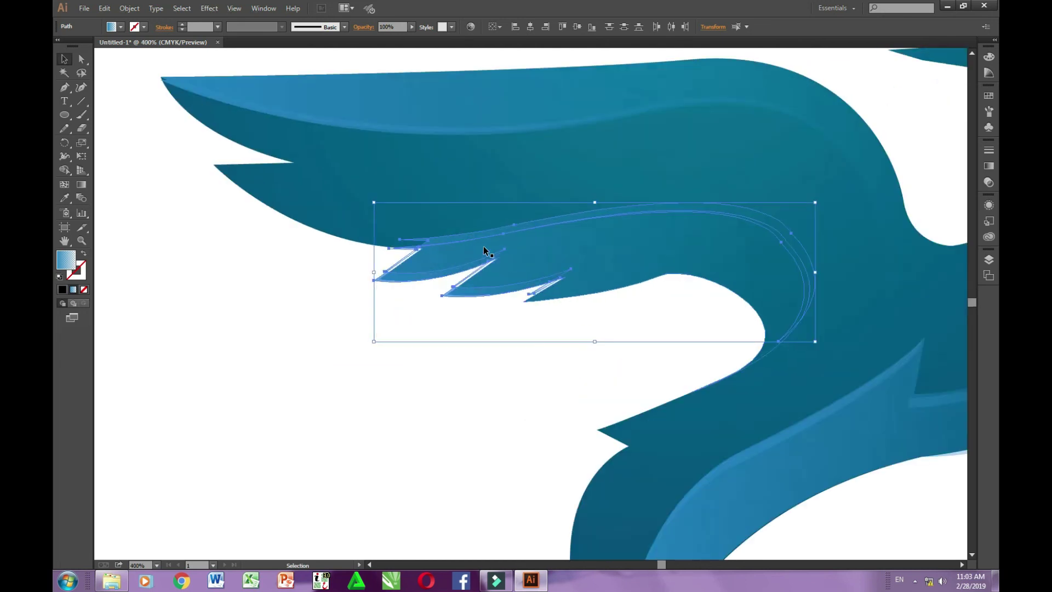
key("Down")
key("Up")
key("Right")
key("Right")
key("Right")
key("Up")
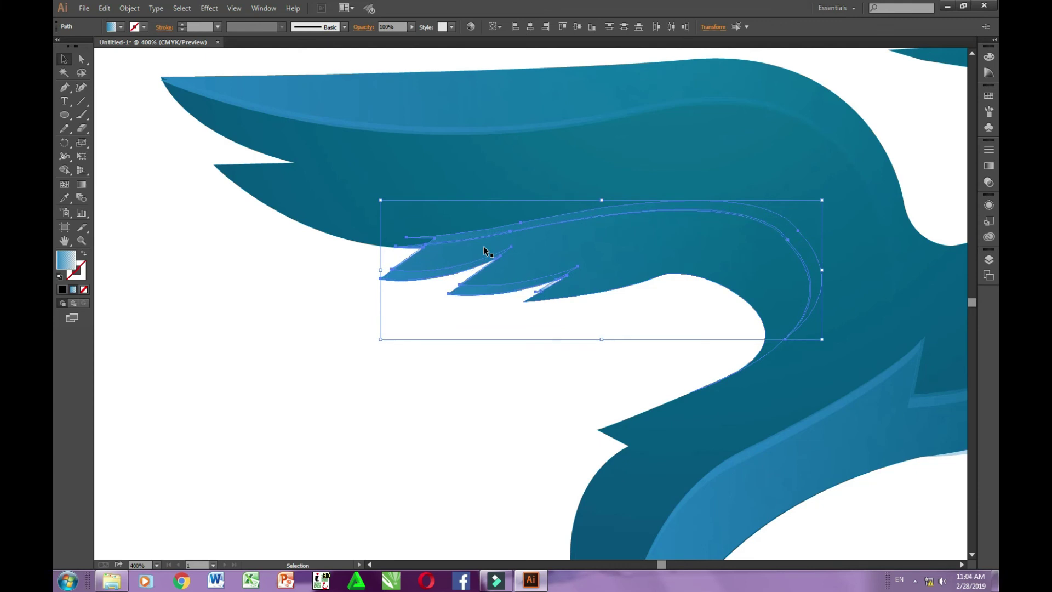
left_click(363, 367)
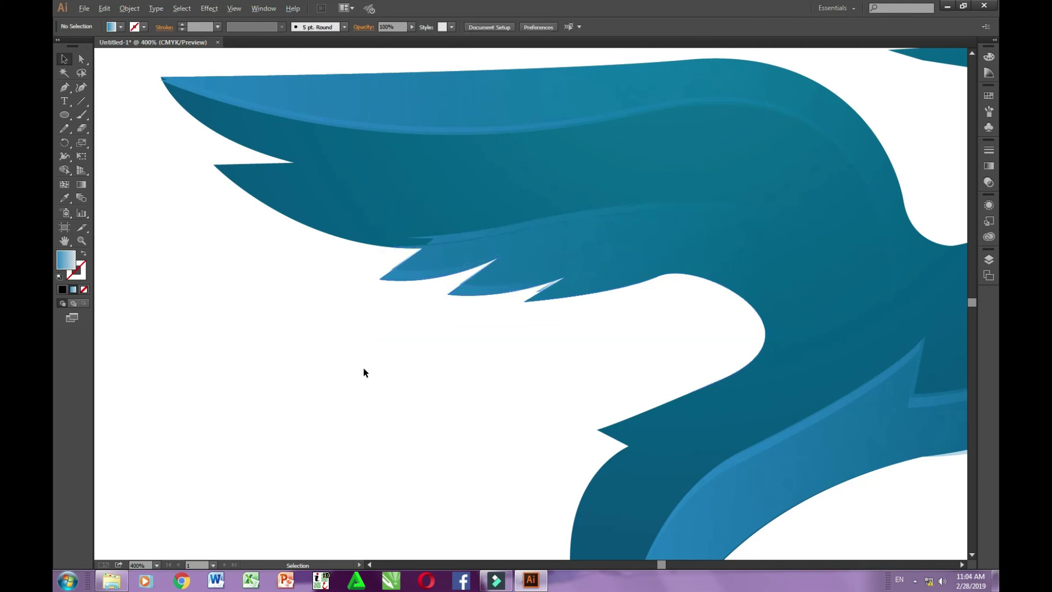
Redraw the curved wing highlight's gradient nearly horizontally across the strip
left_click(513, 227)
key("g")
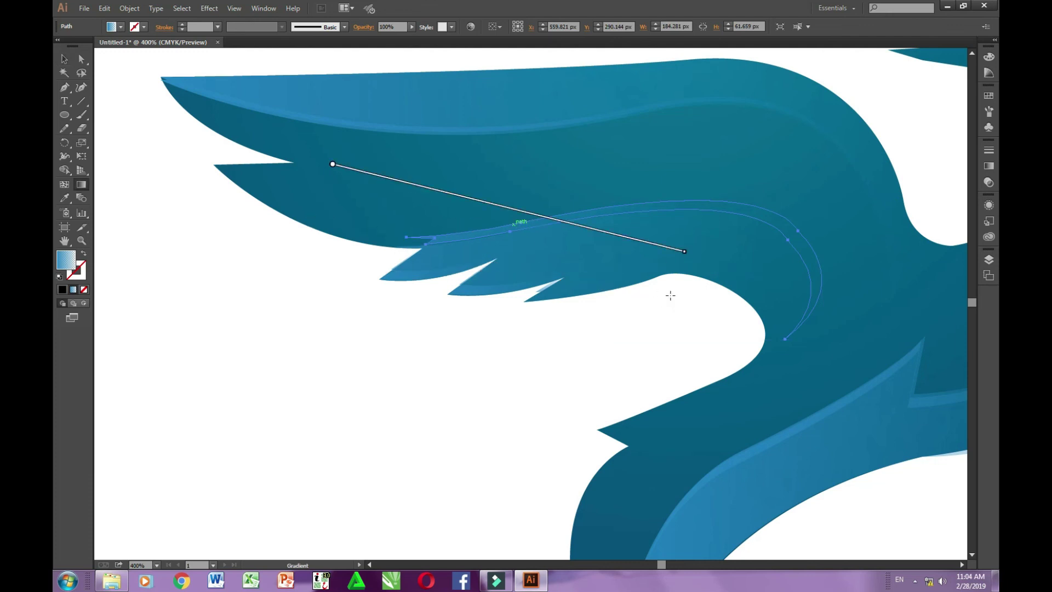
mouse_move(728, 211)
left_mouse_down()
mouse_move(322, 340)
mouse_move(327, 333)
left_mouse_up()
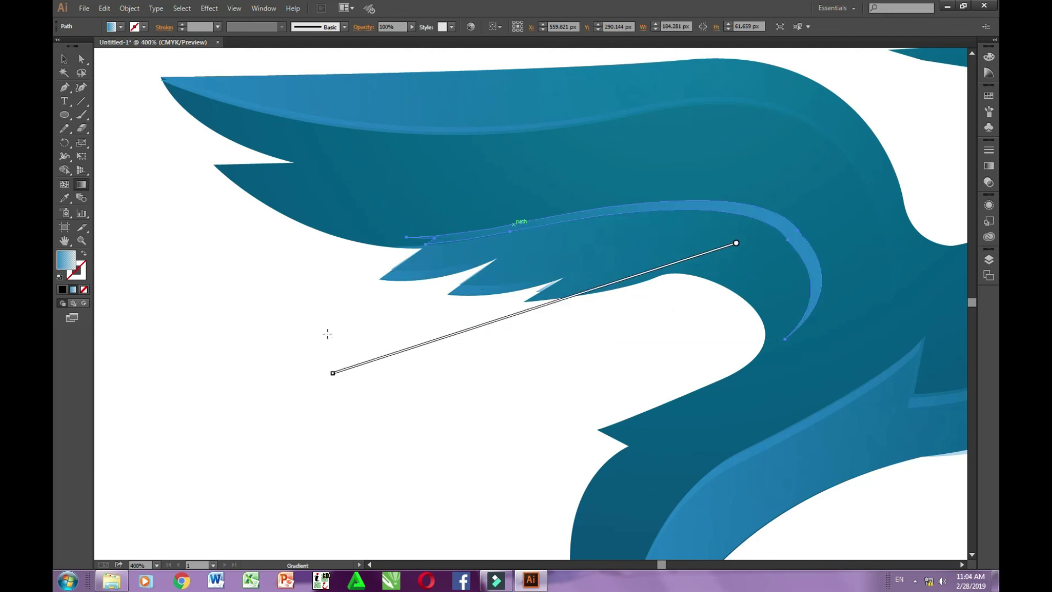
left_click_drag(793, 222, 282, 237)
left_click_drag(827, 265, 282, 287)
key("v")
left_click(433, 352)
Draw steep diagonal gradients across the two small lower feather highlights
left_click(415, 281)
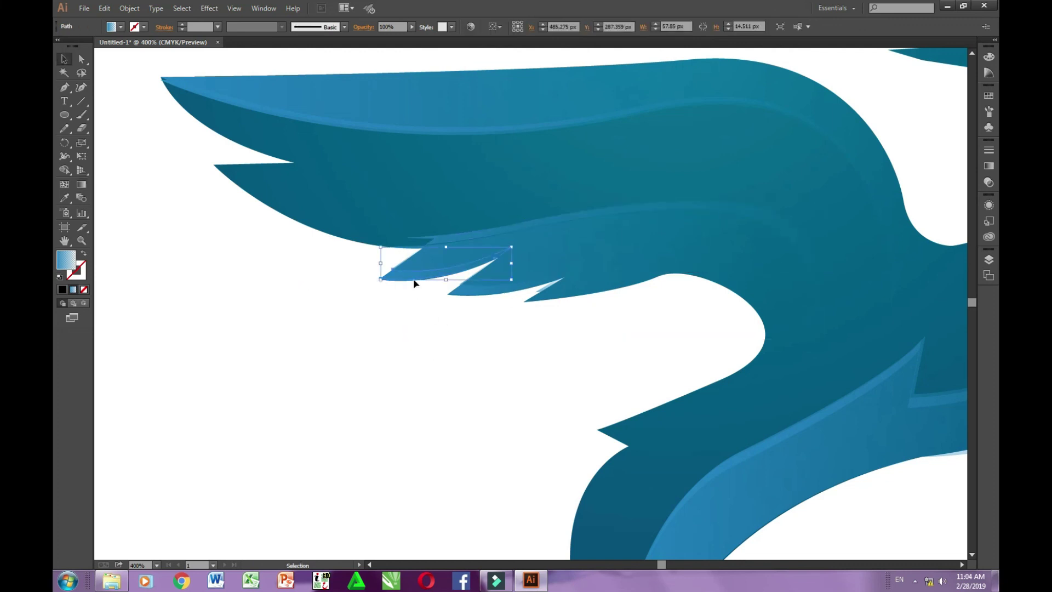
key("g")
left_click_drag(389, 300, 516, 215)
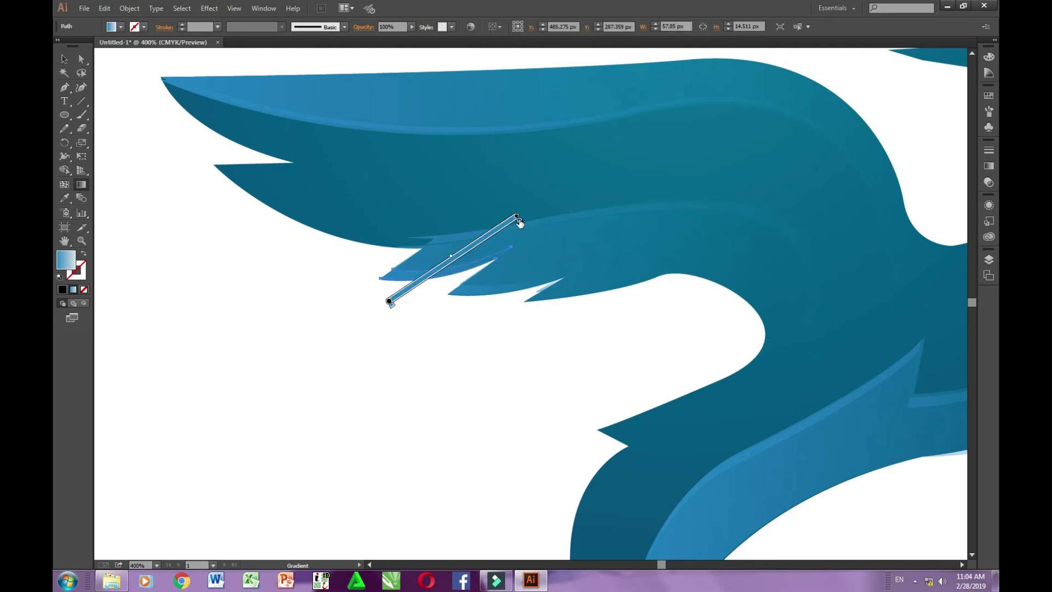
left_click_drag(433, 273, 542, 171)
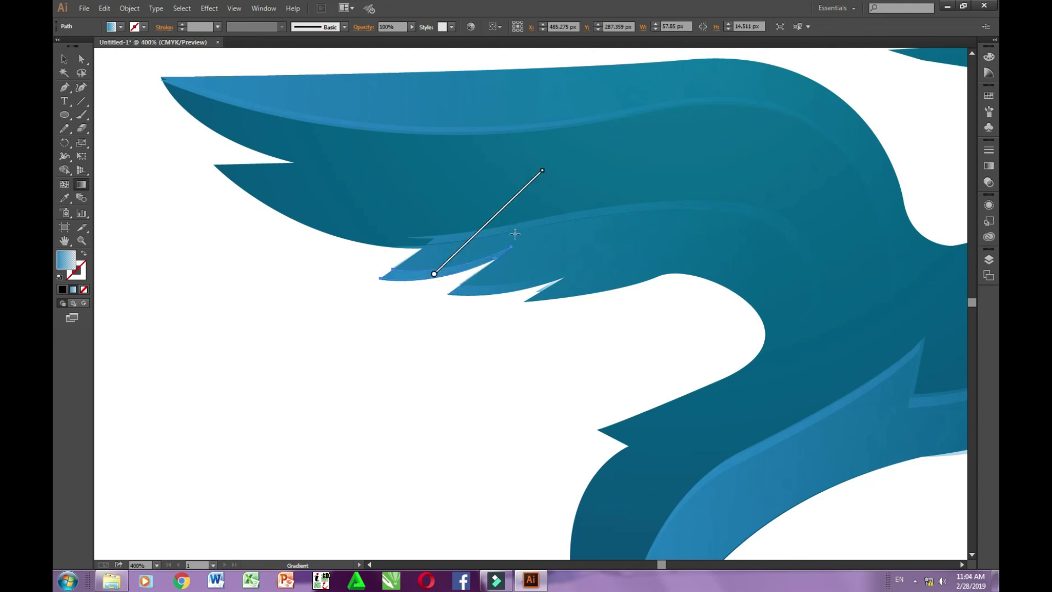
key("v")
left_click(486, 290)
key("g")
left_click_drag(492, 300, 594, 218)
key("v")
left_click(464, 417)
key("ctrl+minus")
key("ctrl+minus")
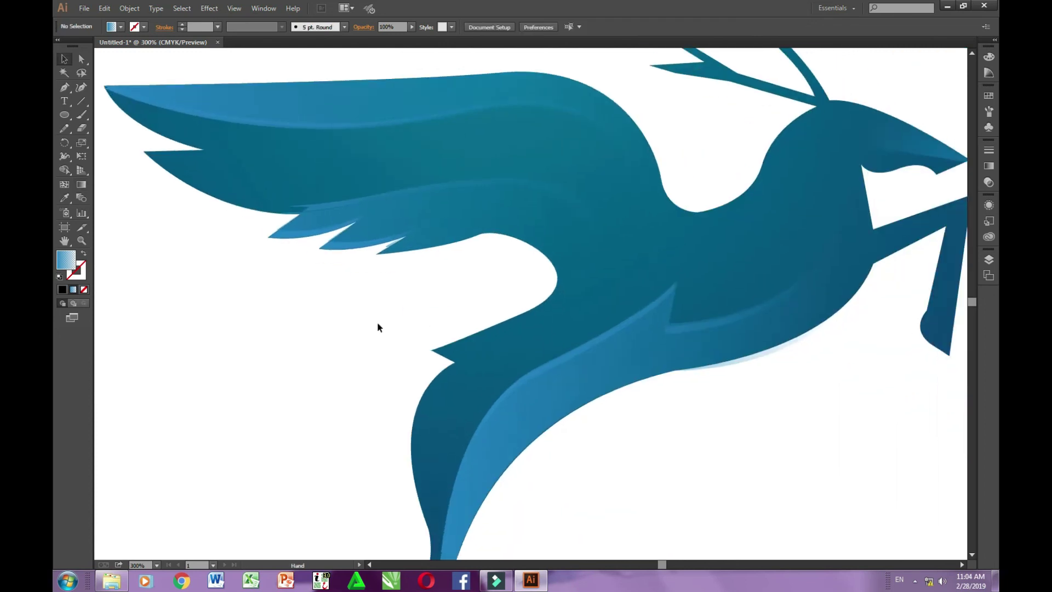
mouse_move(340, 300)
left_mouse_down()
mouse_move(413, 255)
mouse_move(310, 257)
left_mouse_up()
Move the small highlight shape beside the deer and trim it with Shape Builder
key("ctrl+minus")
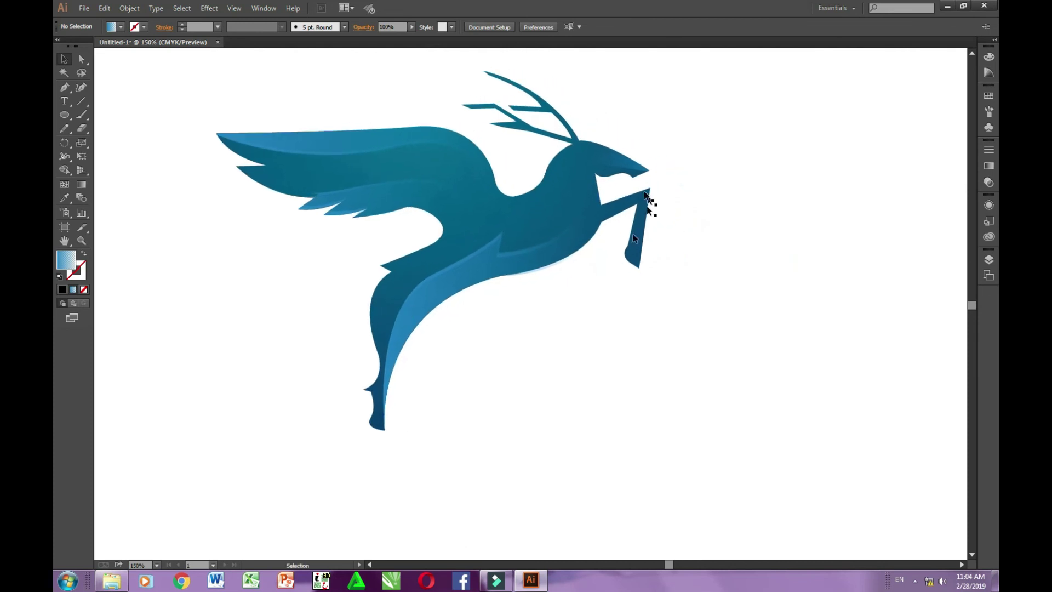
left_click_drag(623, 159, 759, 148)
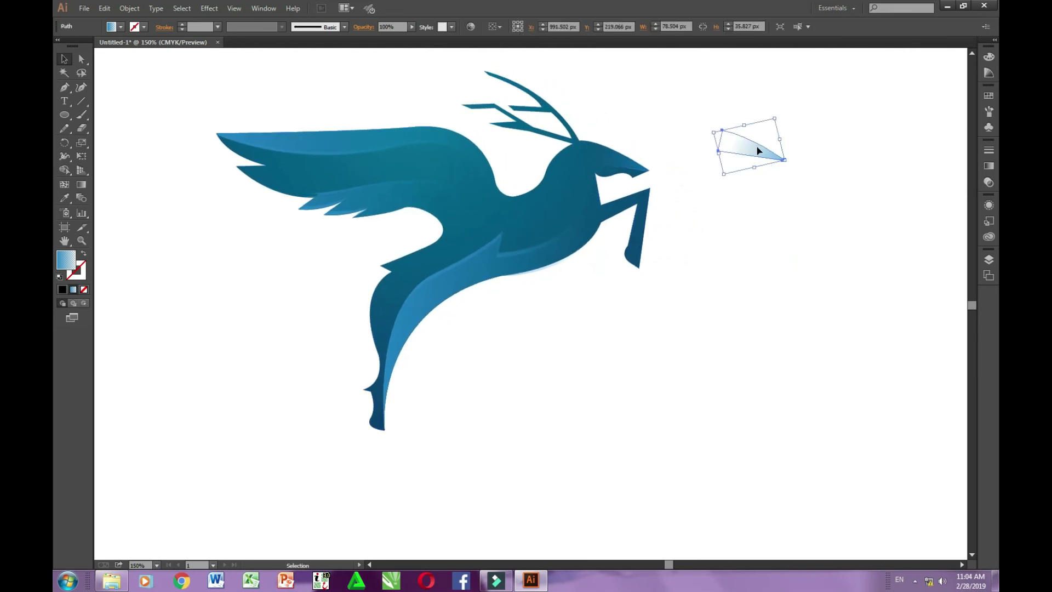
mouse_move(758, 148)
left_mouse_down()
mouse_move(743, 138)
mouse_move(619, 174)
left_mouse_up()
key("shift+m")
key("v")
Move the thin sliver up-left onto the top of the deer's snout
scroll(630, 175, "up", 1)
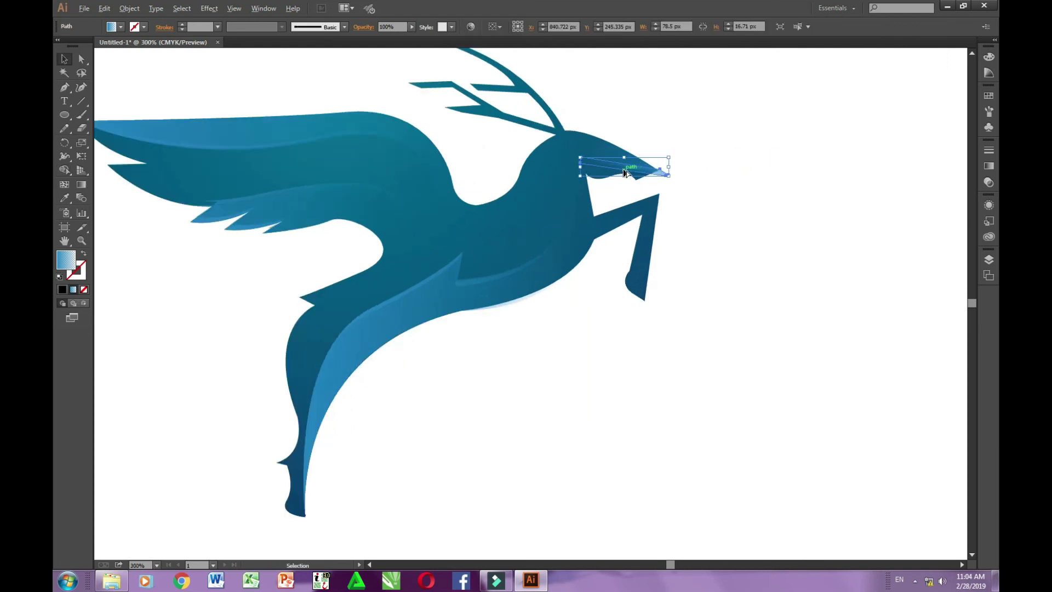
scroll(633, 180, "up", 2)
scroll(636, 184, "up", 2)
left_click(789, 214)
left_click_drag(787, 193, 741, 170)
left_click(841, 206)
Nudge the snout sliver 1 px right and down, adjust it, and zoom out
left_click(717, 156)
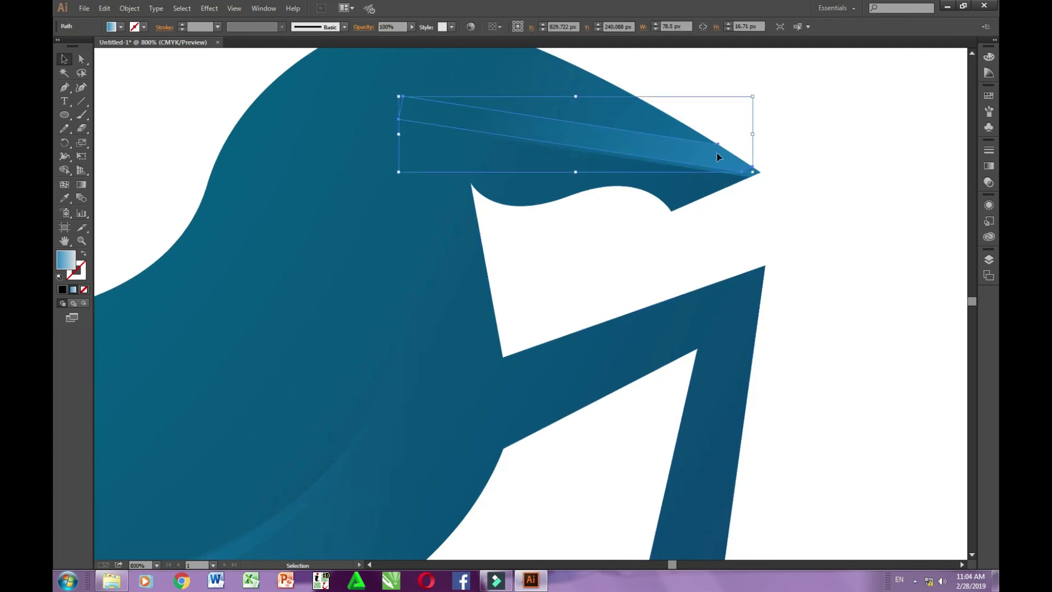
key("Right")
key("Down")
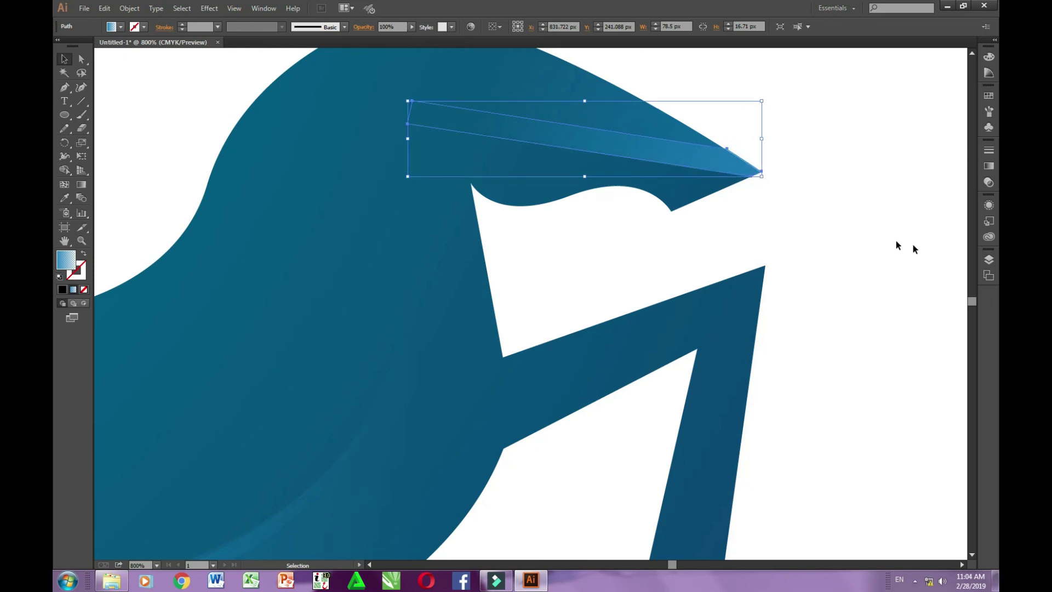
left_click(893, 244)
left_click_drag(744, 174, 759, 175)
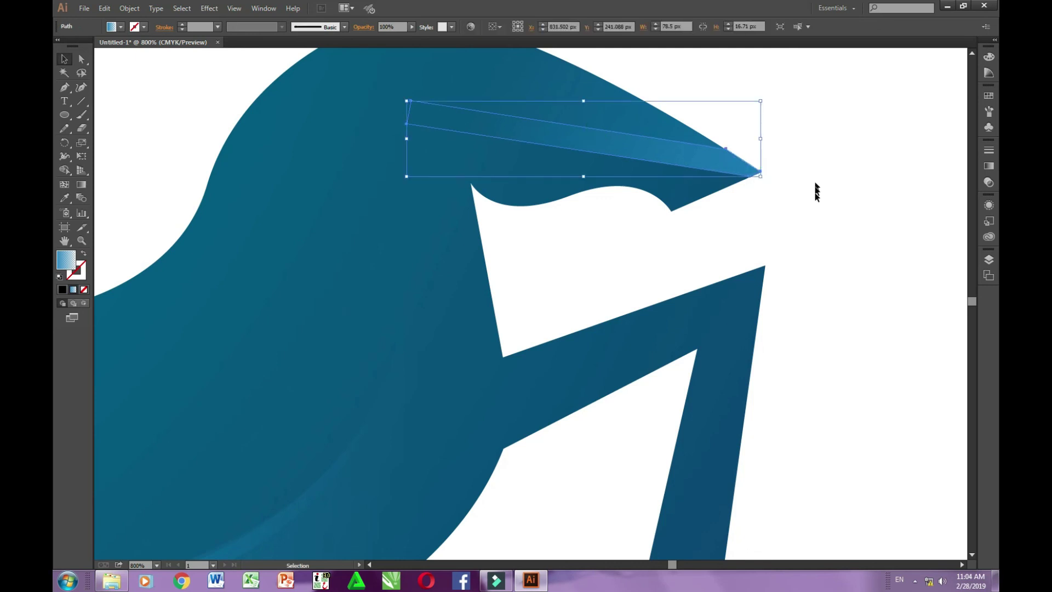
left_click(816, 191)
key("ctrl+0")
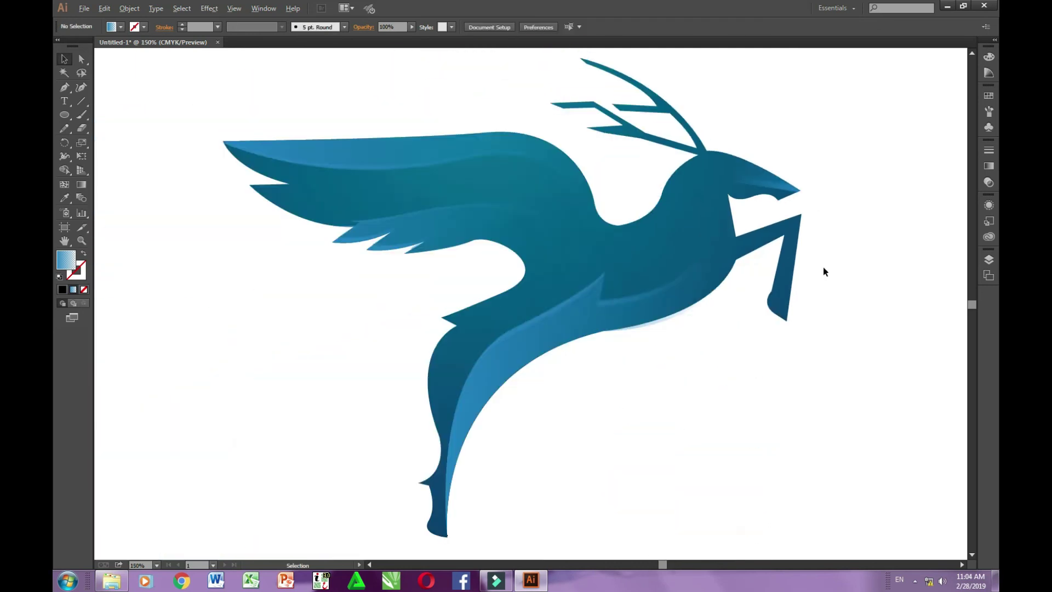
key("ctrl+minus")
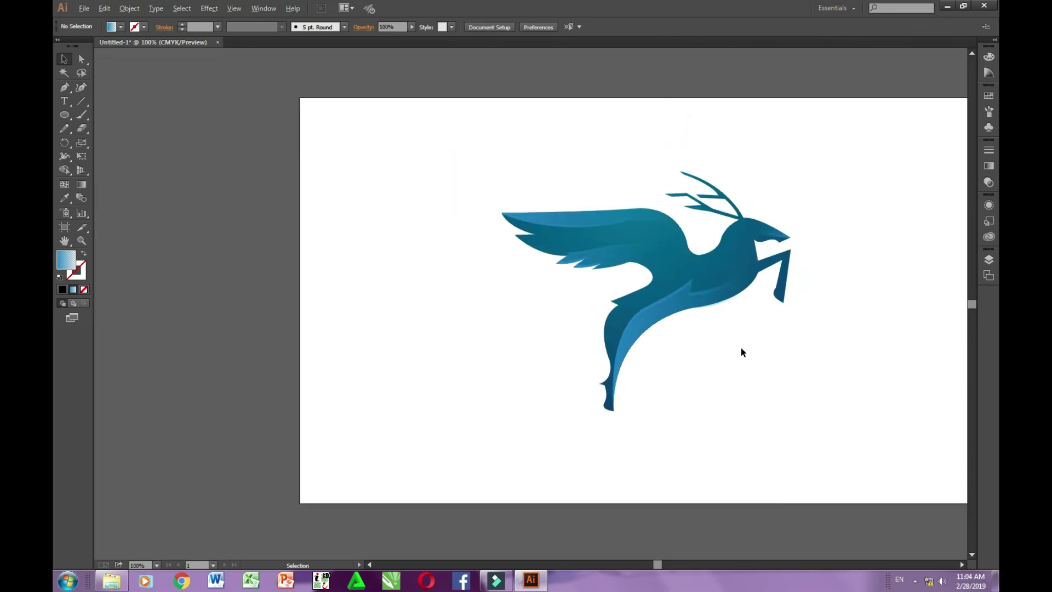
Redraw the lower wing layer's blue gradient diagonally downward toward the body
left_click_drag(741, 352, 630, 313)
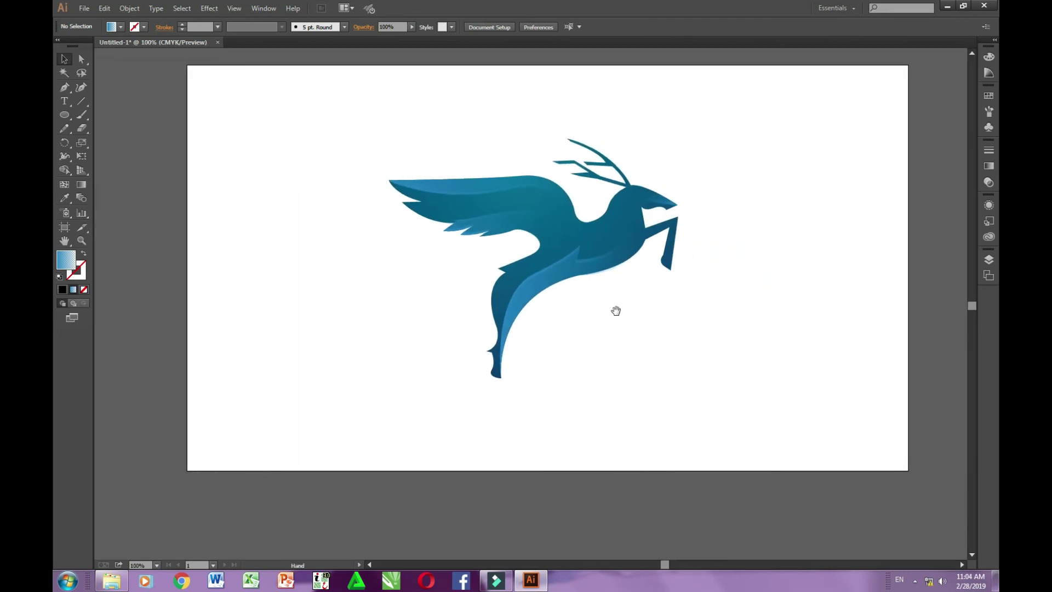
scroll(615, 309, "up", 2)
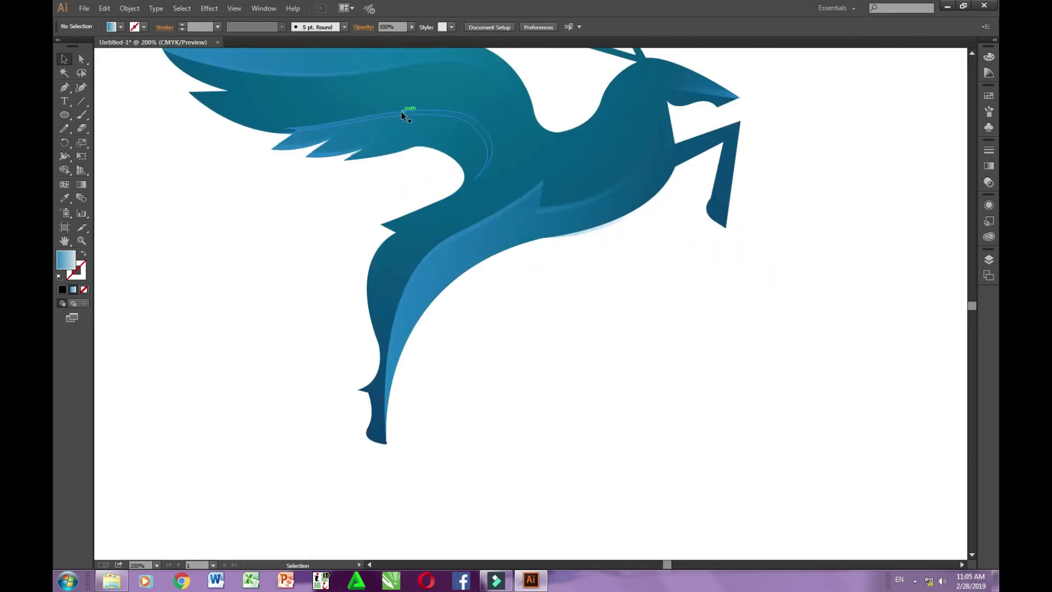
left_click(393, 130)
key("g")
left_click_drag(341, 160, 574, 159)
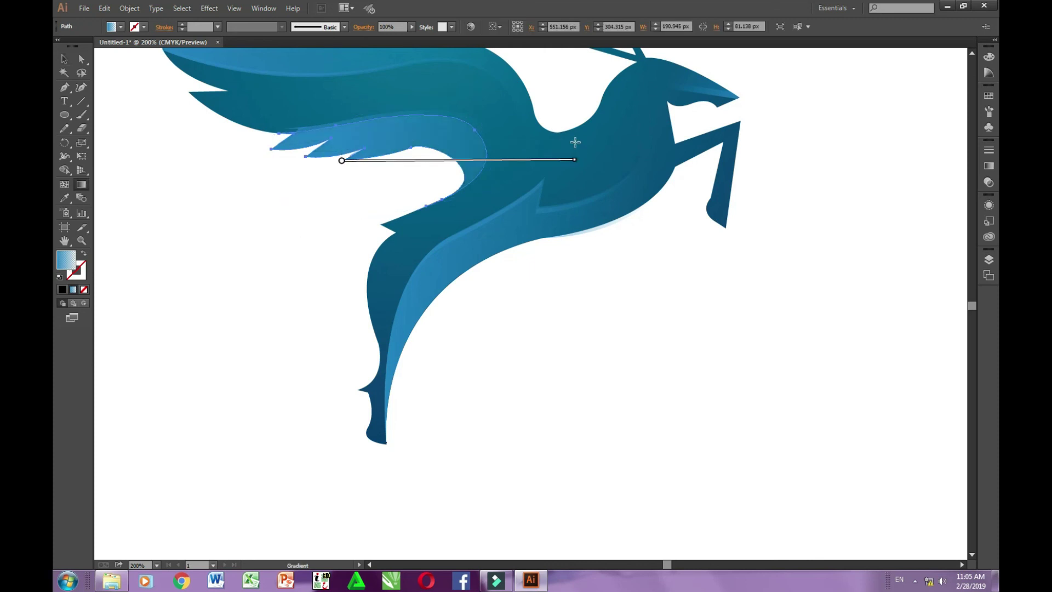
left_click_drag(241, 150, 465, 137)
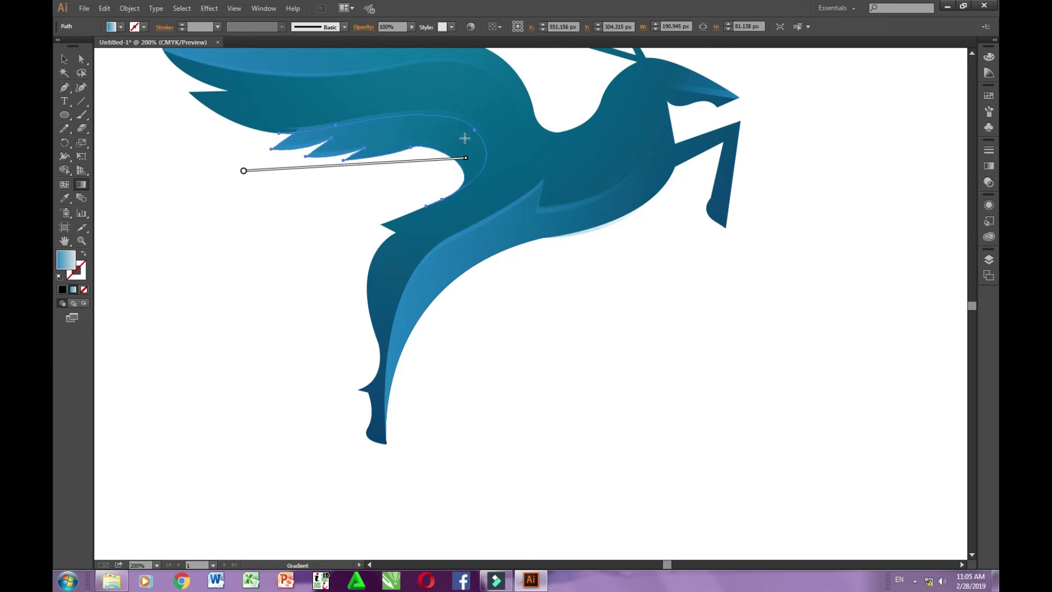
left_click_drag(343, 140, 509, 177)
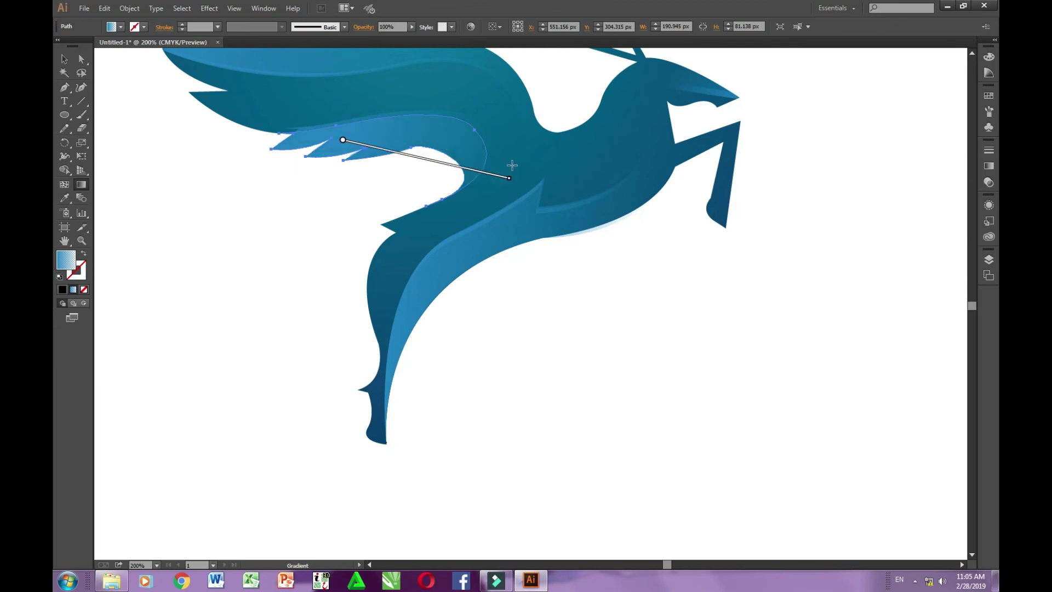
left_click_drag(378, 144, 431, 204)
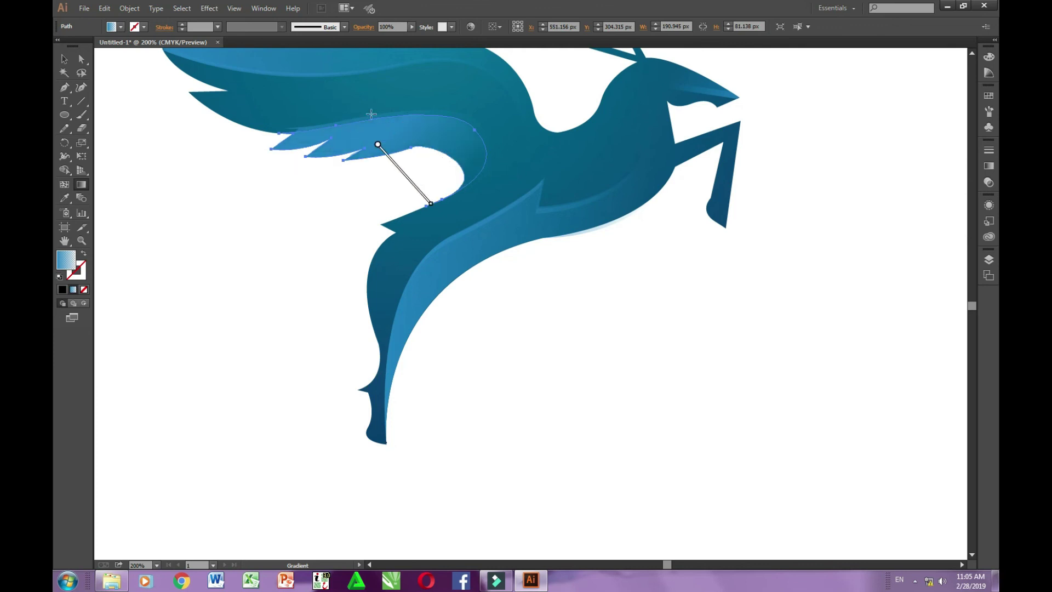
left_click_drag(353, 107, 469, 171)
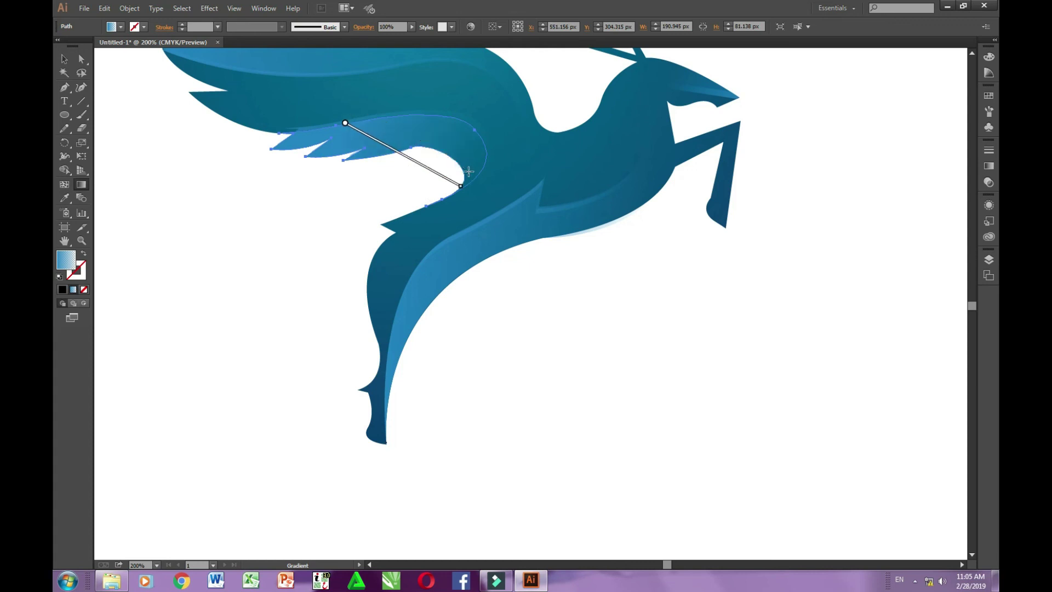
key("v")
left_click(641, 349)
key("ctrl+minus")
key("ctrl+minus")
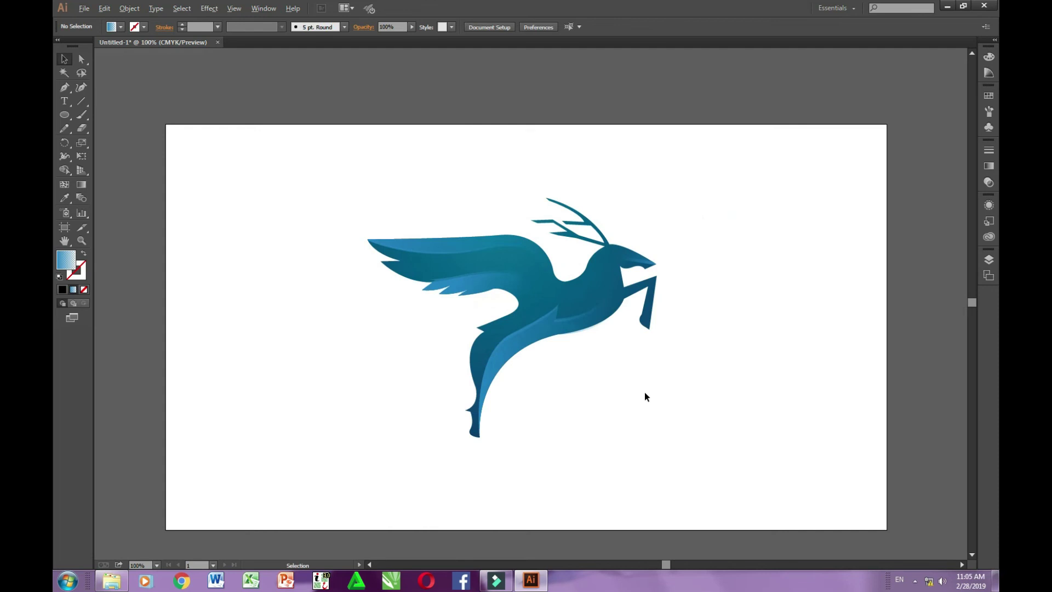
left_click_drag(631, 356, 646, 355)
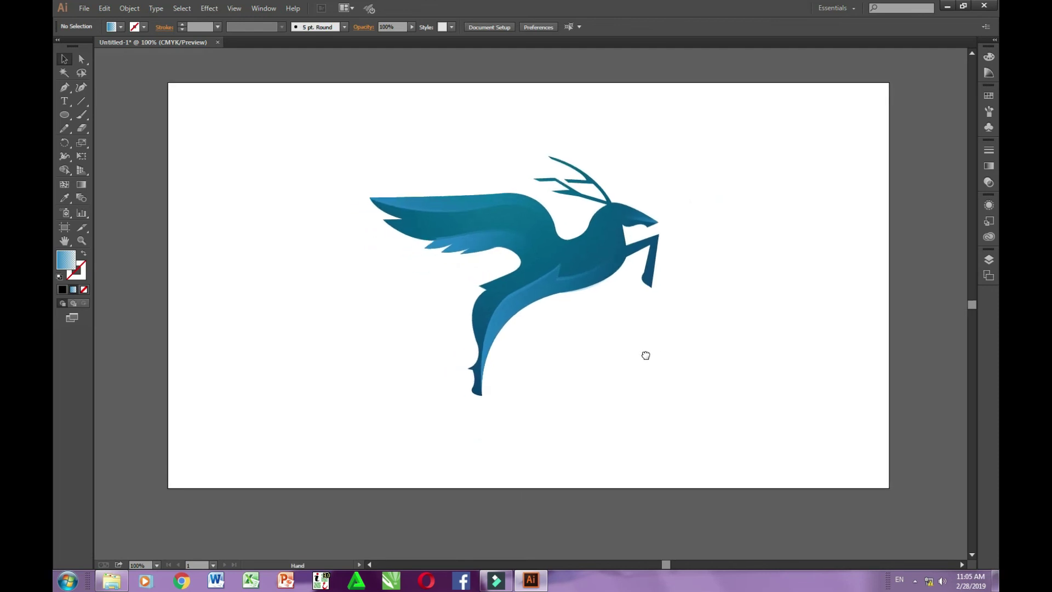